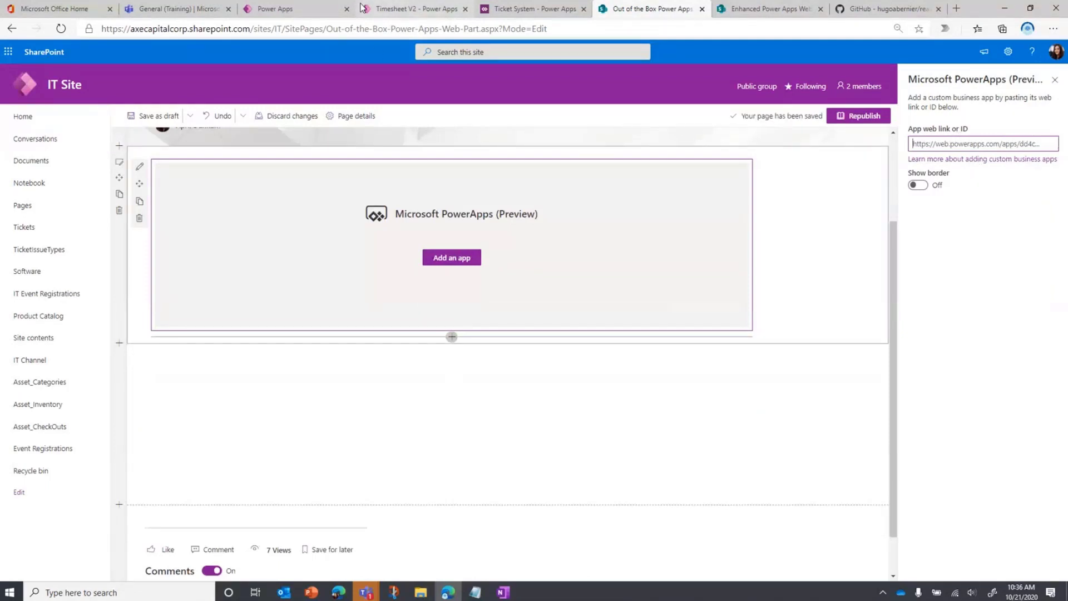
Copy the Timesheet V2 app's full web address into the Microsoft PowerApps (Preview) web part as its app web link
left_click(405, 10)
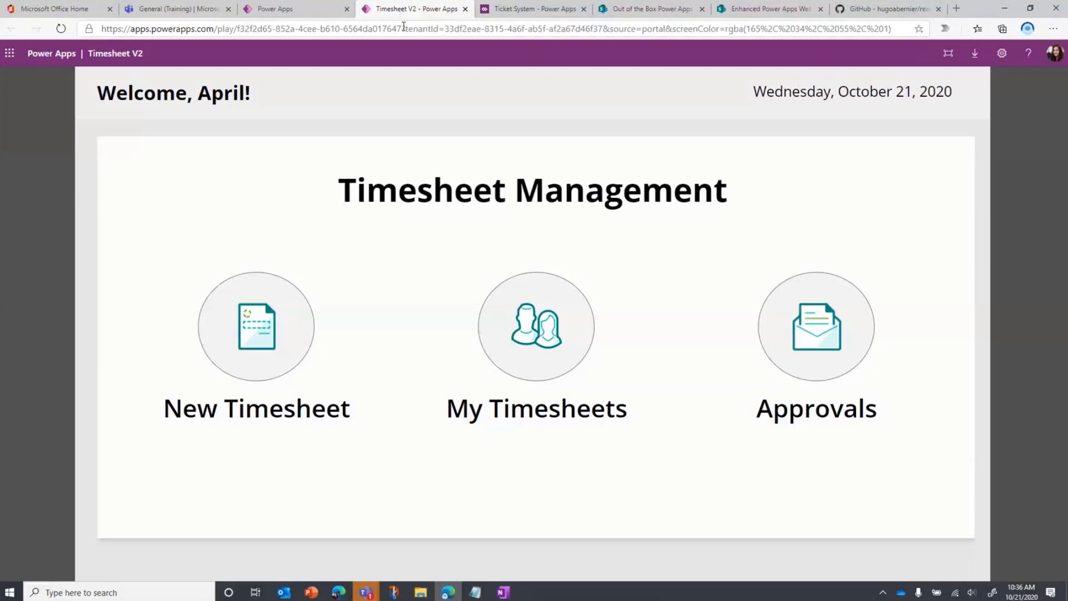
left_click(403, 28)
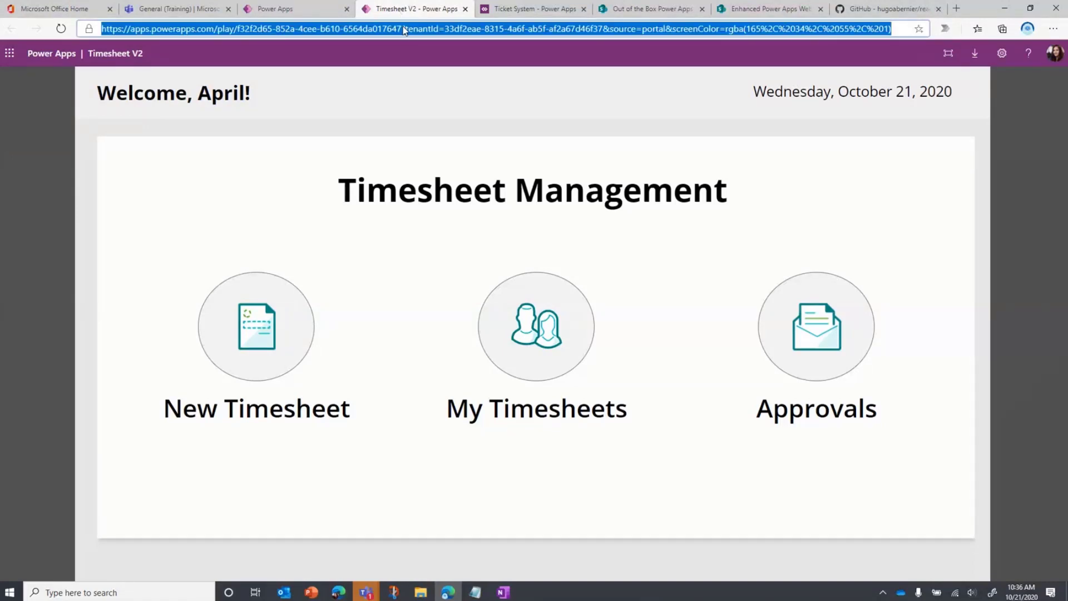
left_click(651, 9)
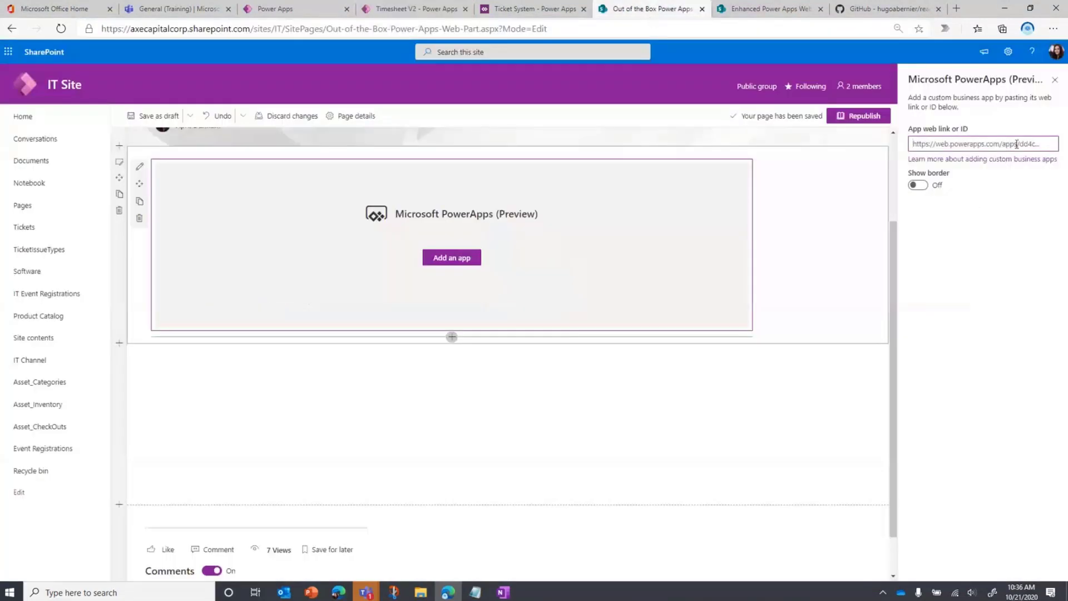
left_click(1017, 144)
key("ctrl+v")
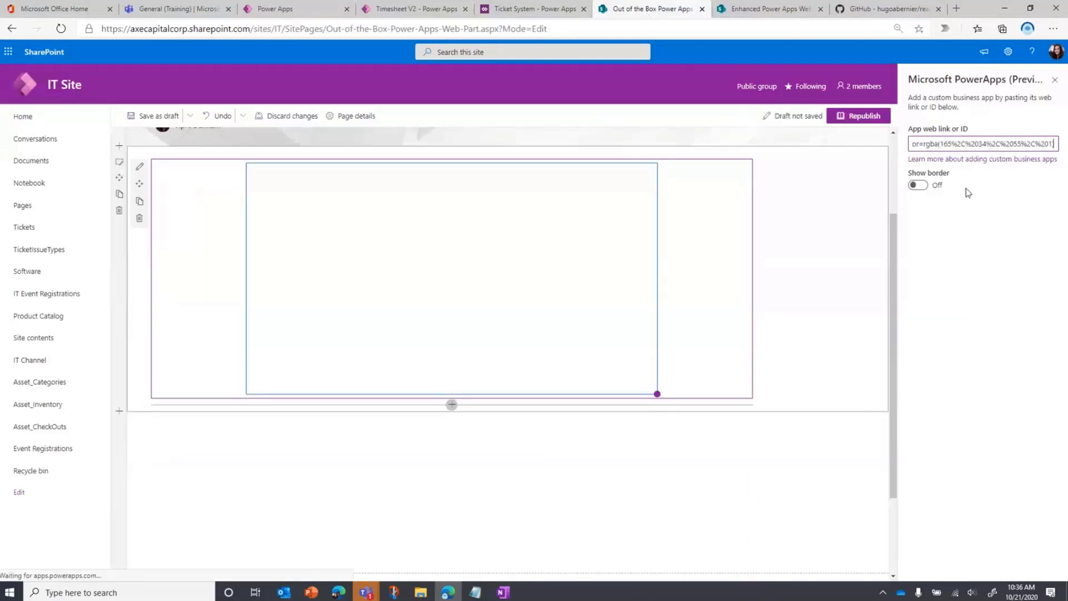
Turn on the border for the Microsoft PowerApps (Preview) web part and republish the page
left_click(919, 186)
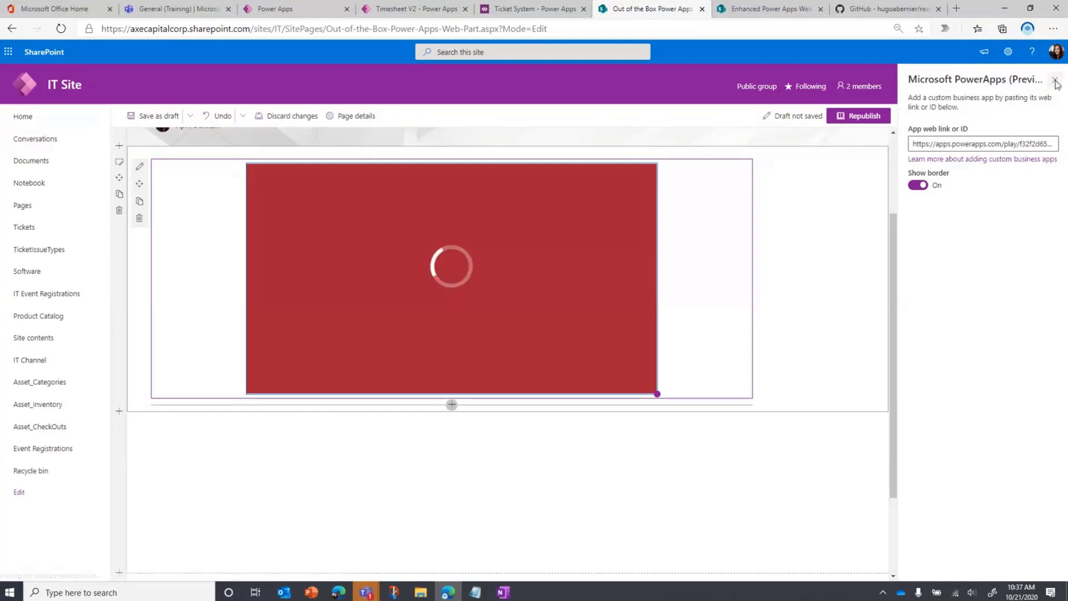
left_click(1055, 82)
left_click(1033, 118)
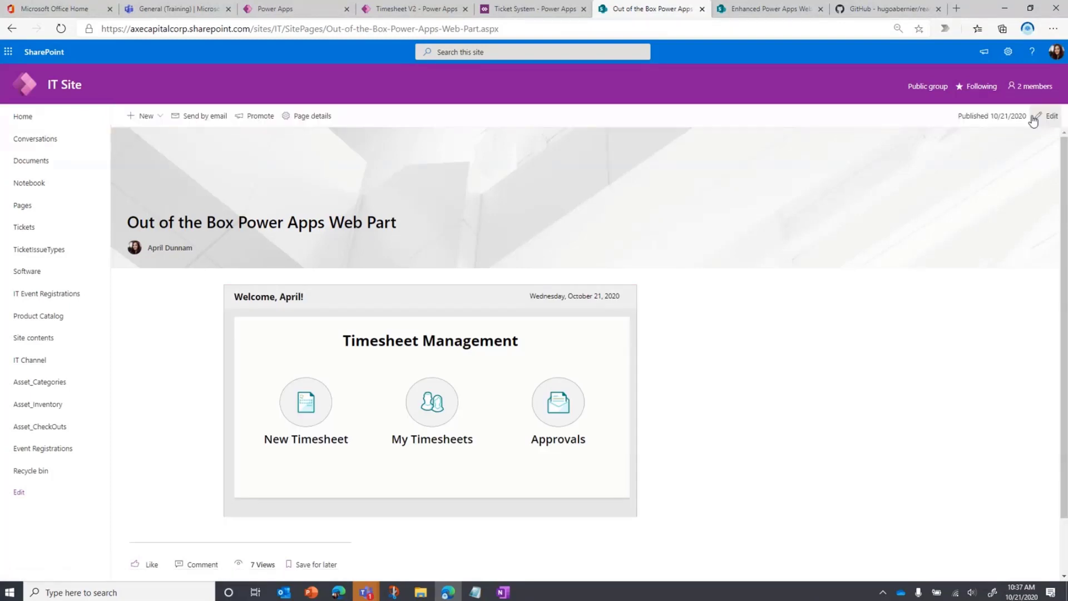
Compare the standalone Timesheet V2 app with the embedded one, opening and closing a new timesheet on the published page
left_click(377, 9)
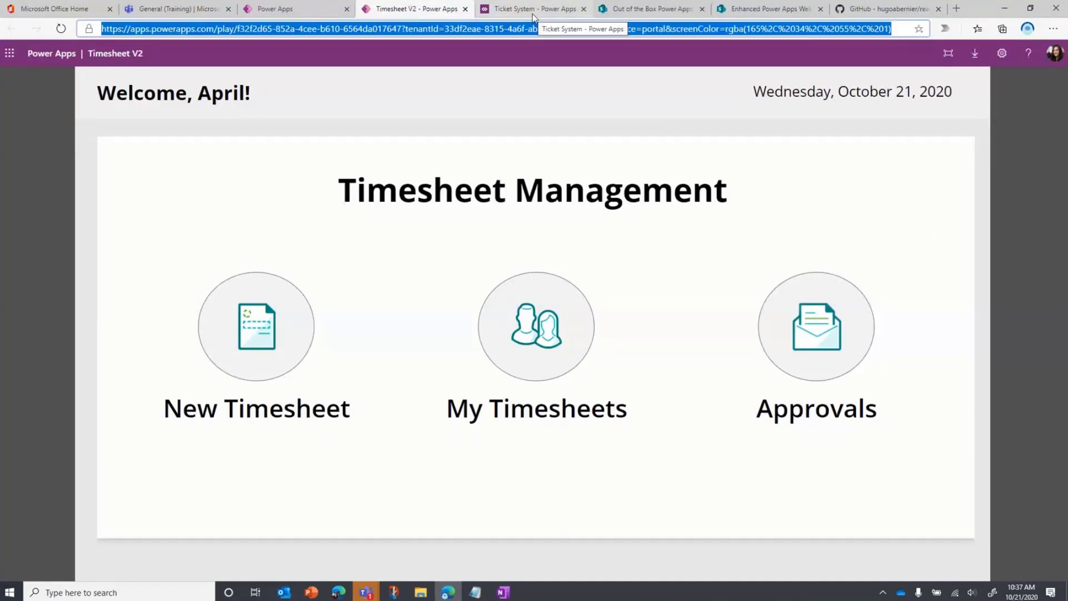
left_click(647, 9)
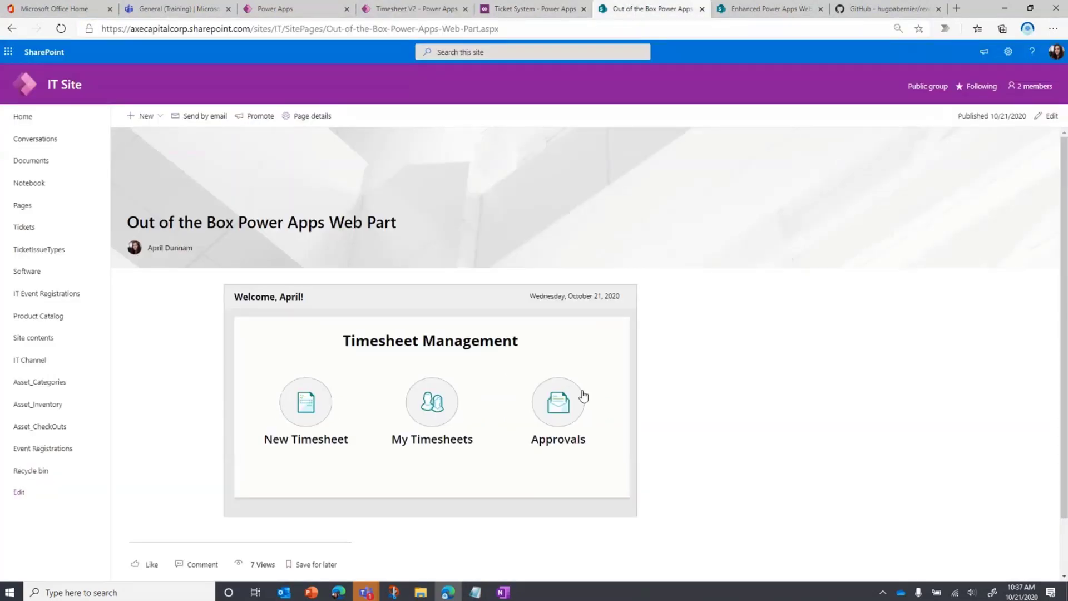
left_click(320, 411)
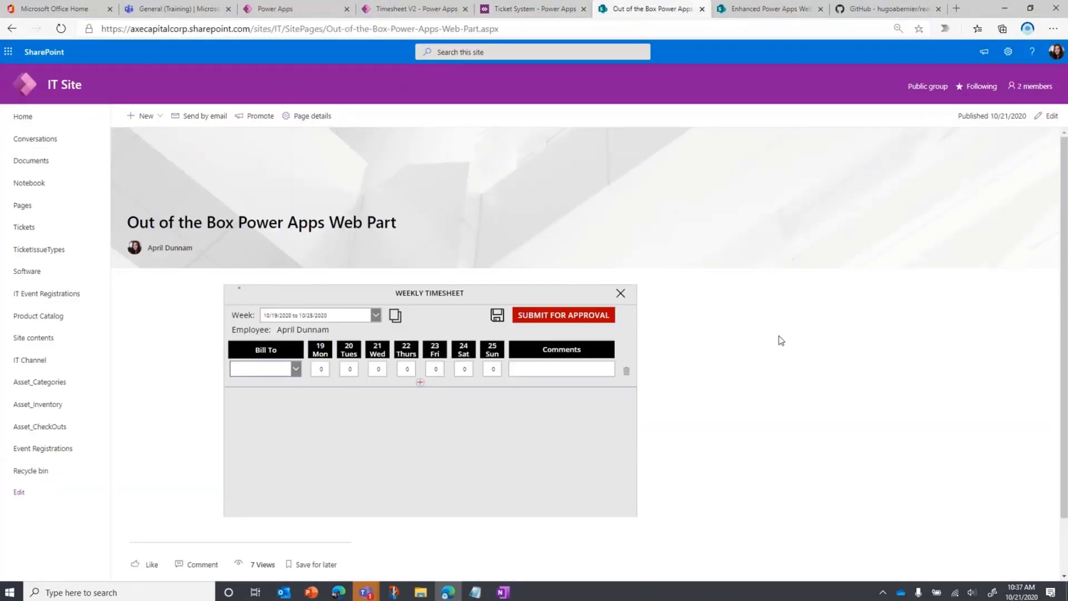
left_click(619, 295)
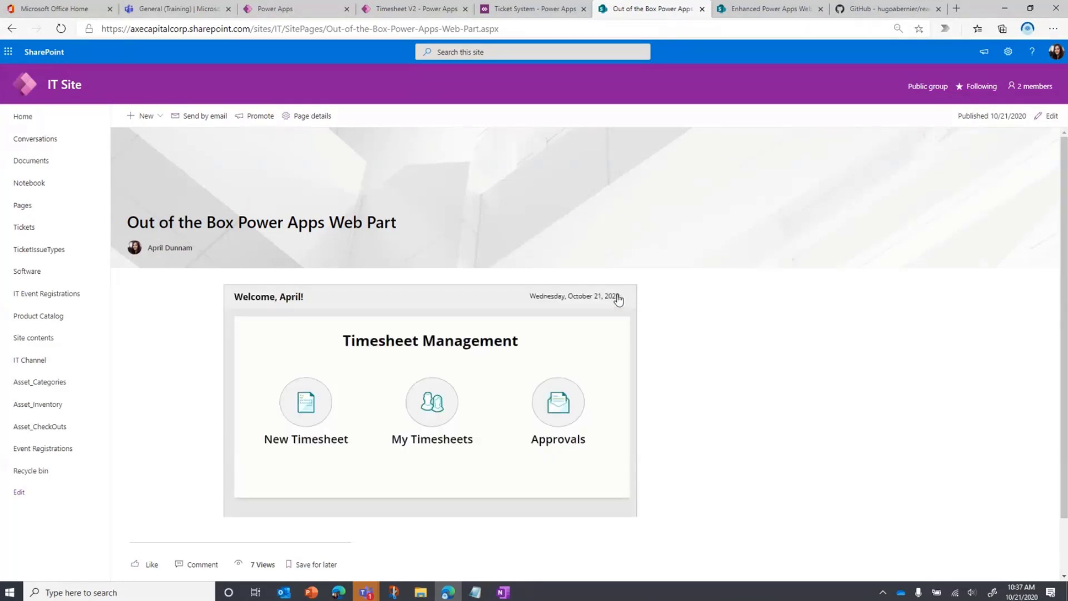
Edit the page and add an Enhanced PowerApps web part to the empty section below the timesheet app
left_click(1049, 115)
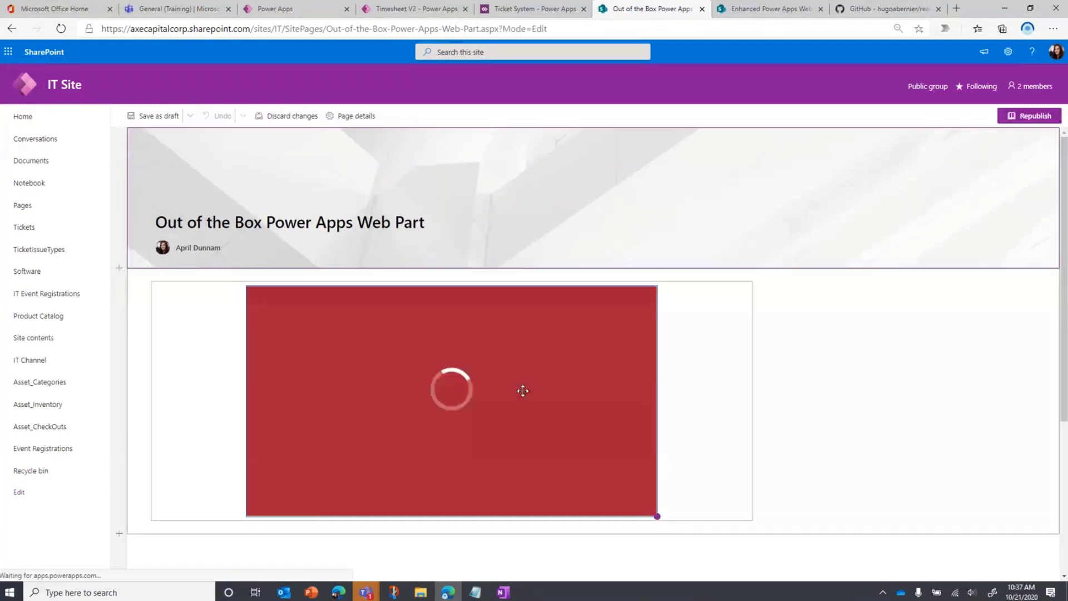
scroll(523, 390, "down", 3)
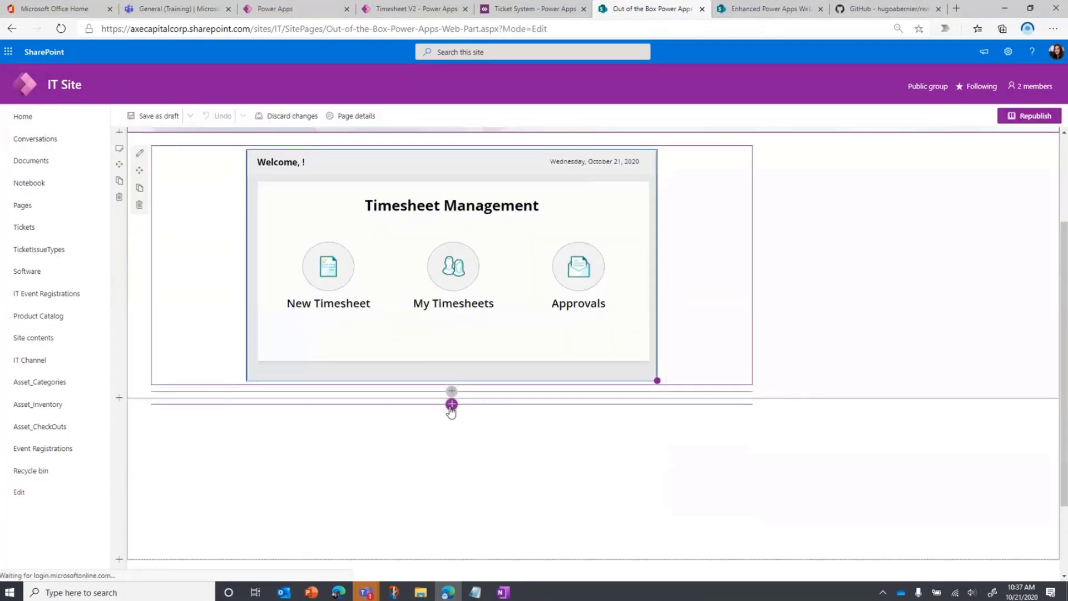
left_click(452, 405)
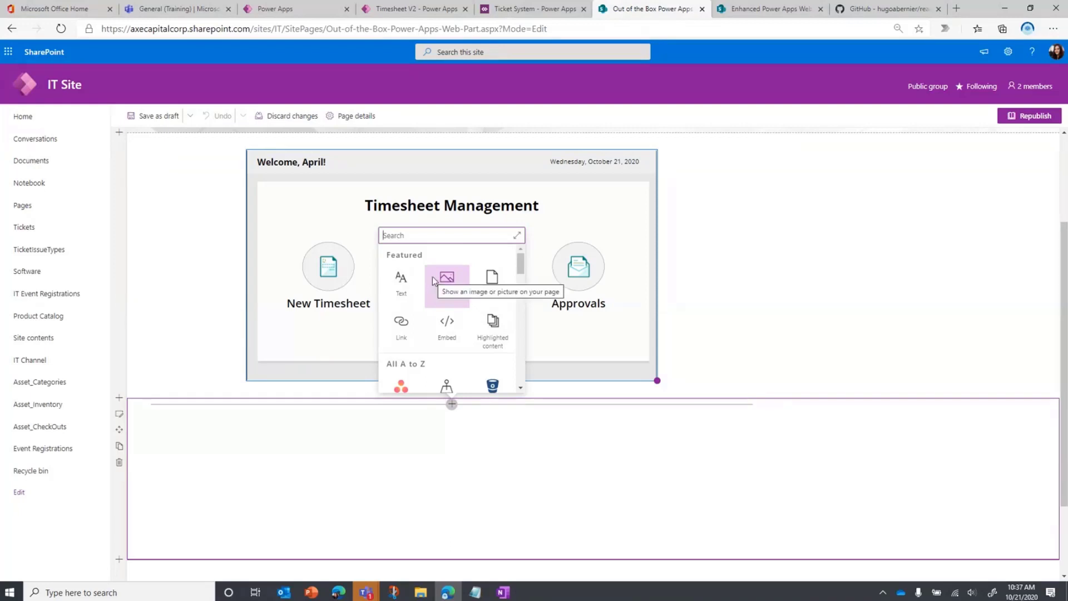
type("power")
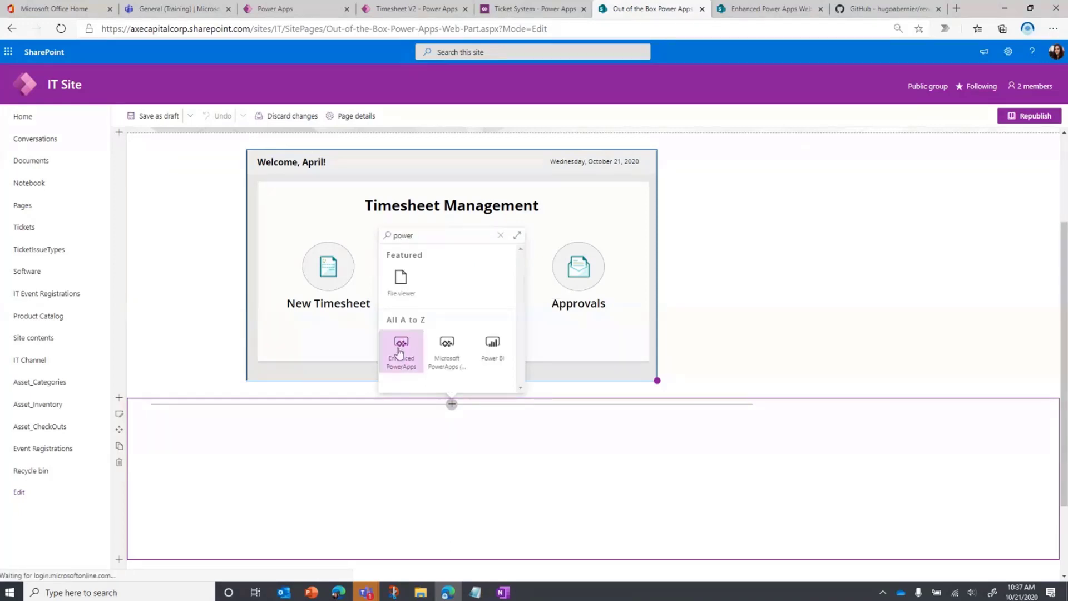
left_click(398, 353)
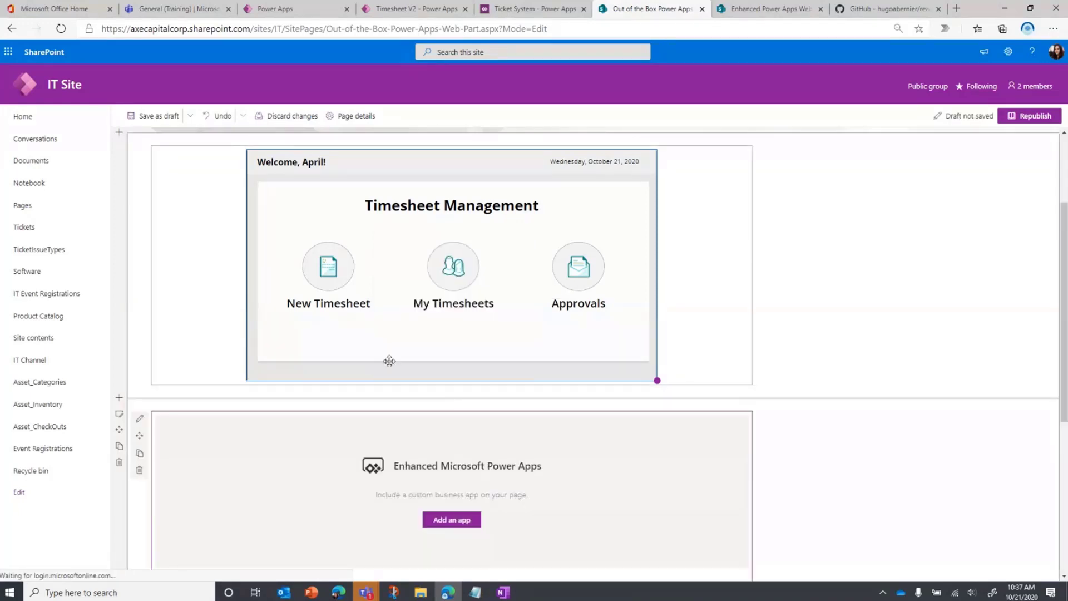
Link the Enhanced PowerApps web part to the copied Timesheet V2 web address and republish the page
left_click(451, 520)
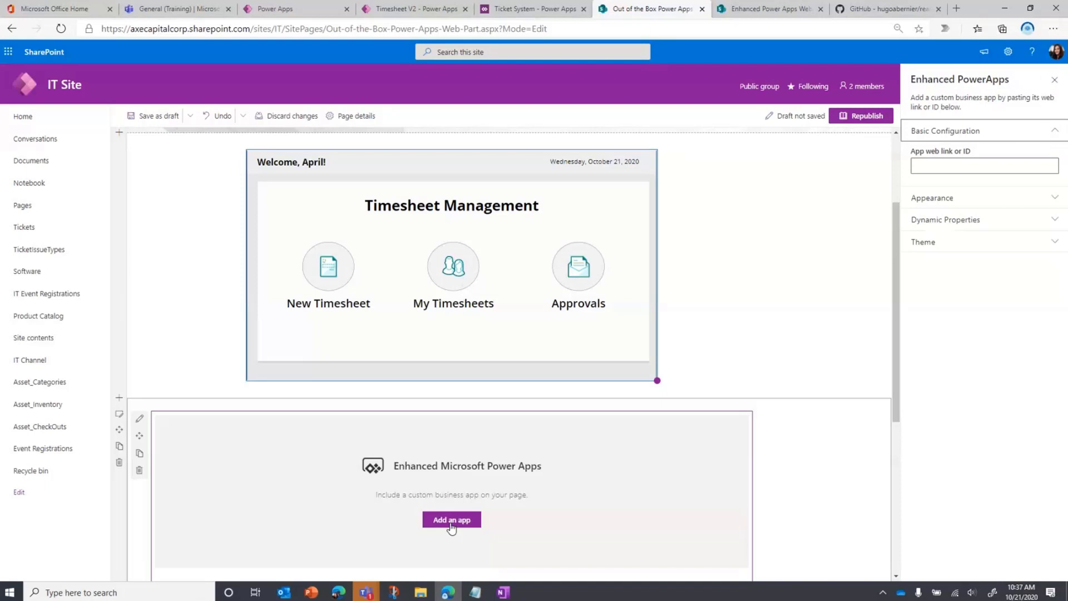
left_click(935, 163)
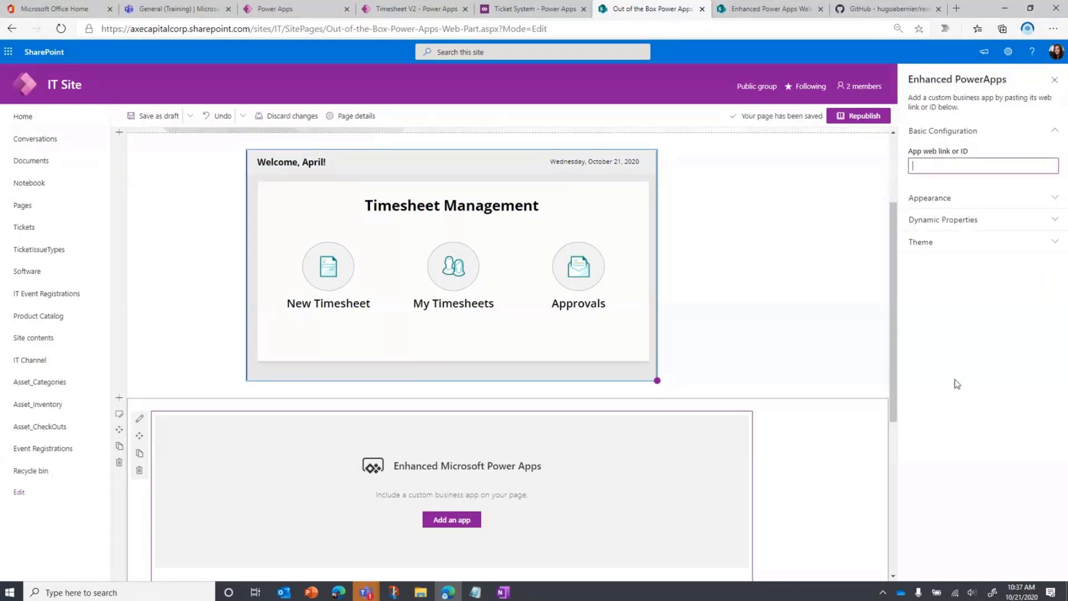
key("ctrl+v")
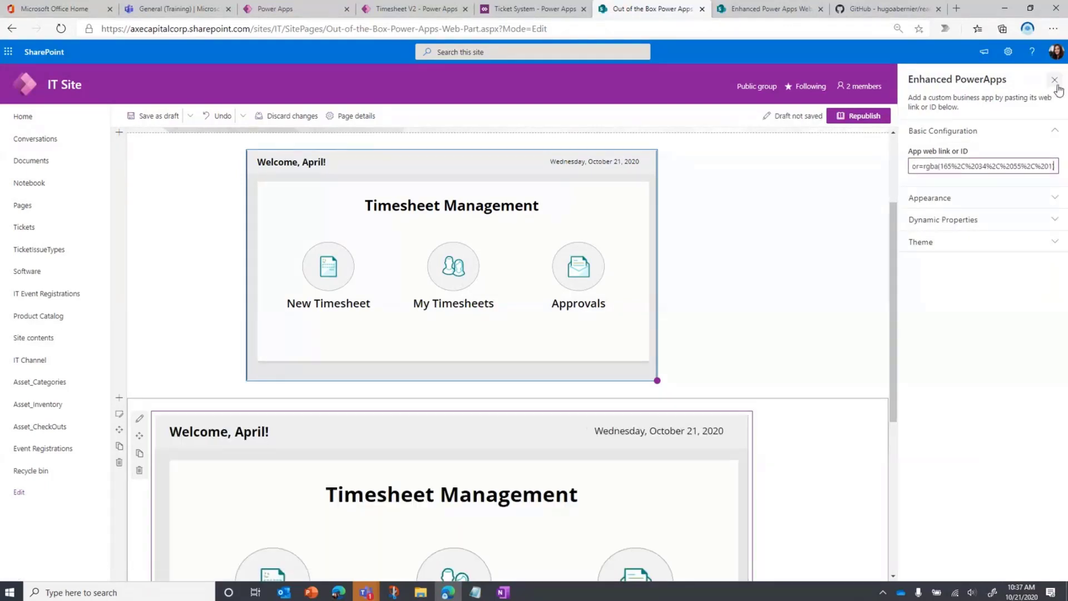
left_click(1055, 80)
left_click(1030, 98)
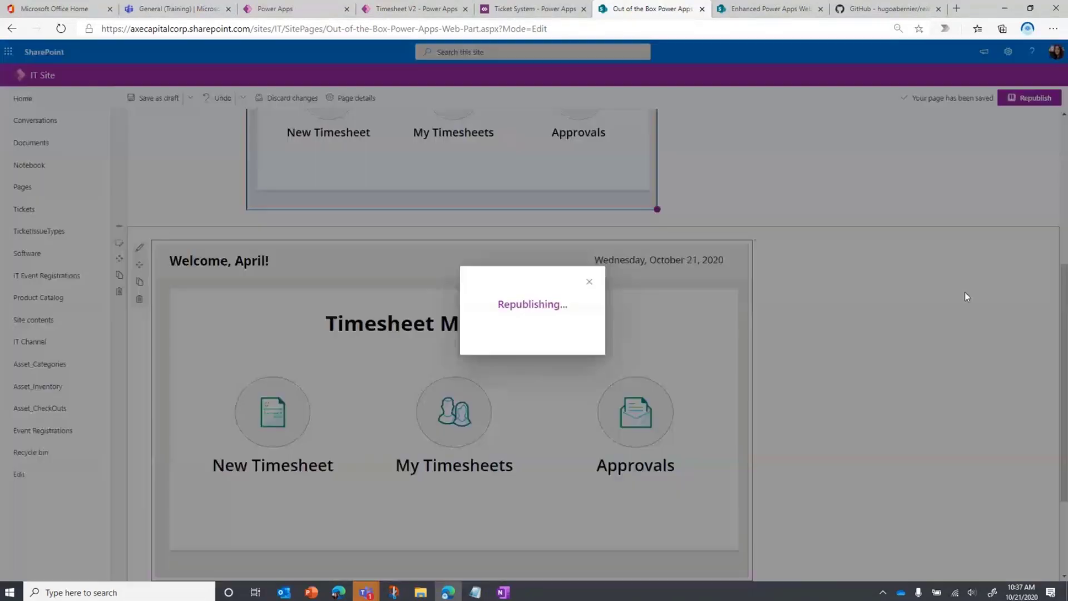
Examine both embedded apps on the published page, opening and closing a new timesheet in the enhanced version
scroll(917, 394, "down", 3)
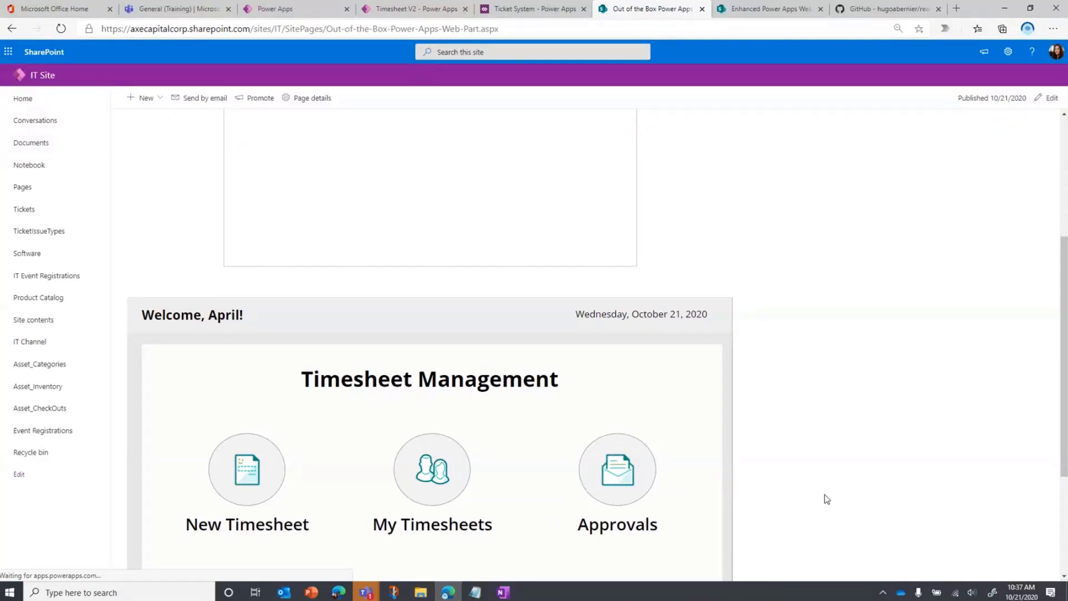
scroll(824, 495, "down", 2)
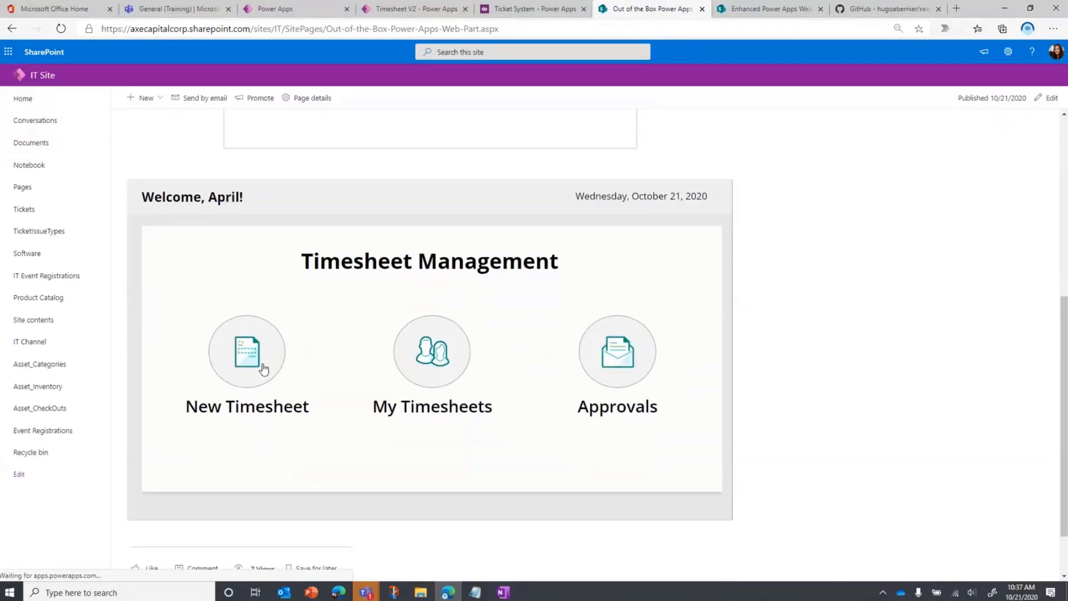
left_click(265, 369)
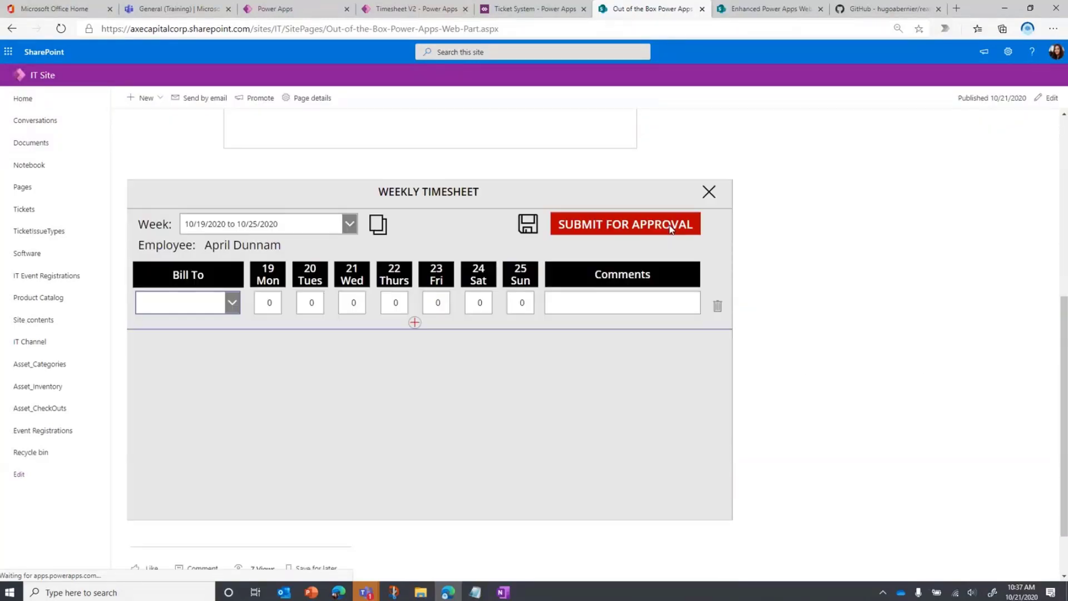
left_click(709, 195)
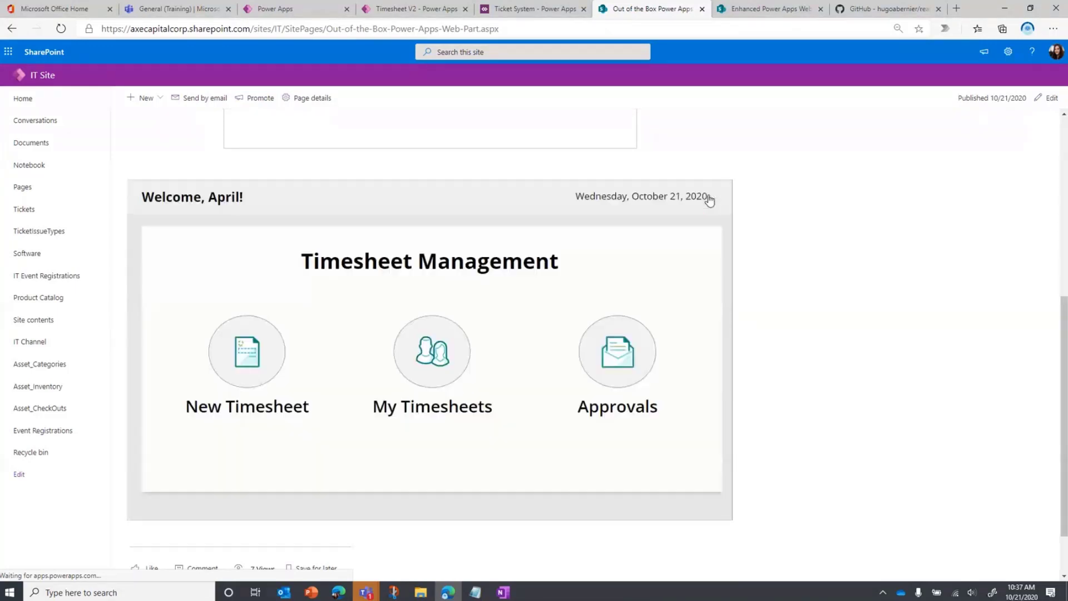
scroll(669, 431, "up", 3)
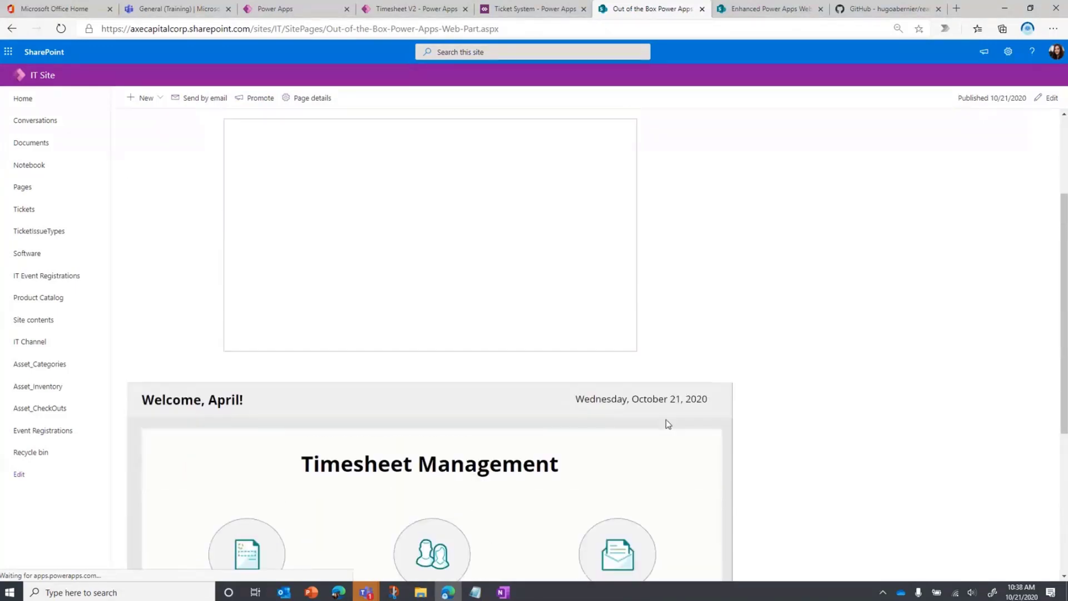
scroll(667, 424, "up", 2)
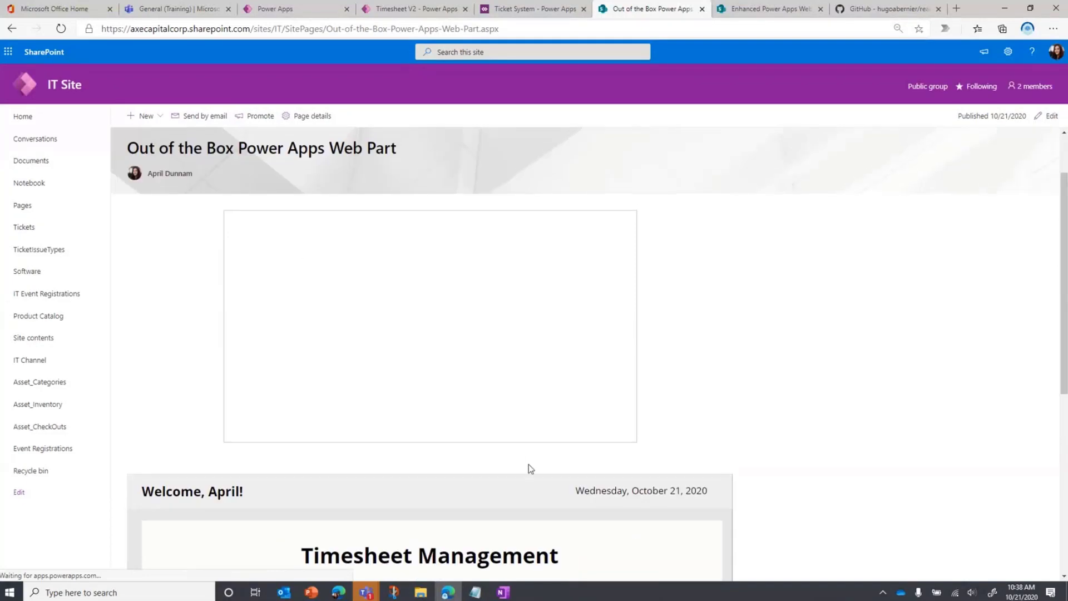
scroll(528, 469, "down", 5)
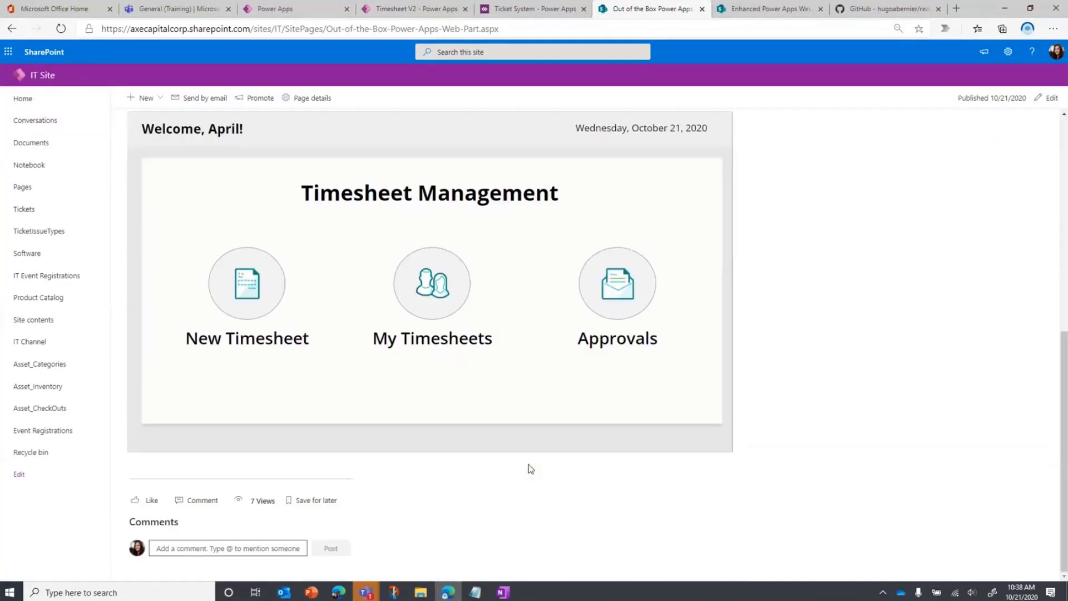
Edit the page again and open the Appearance settings of the Enhanced PowerApps web part
left_click(1048, 97)
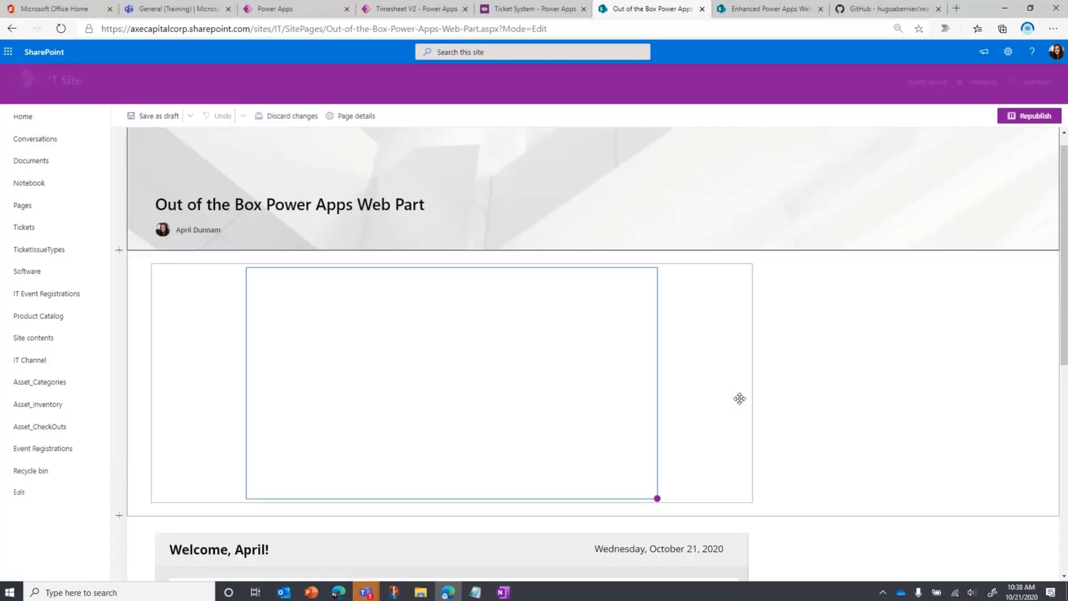
scroll(739, 398, "down", 5)
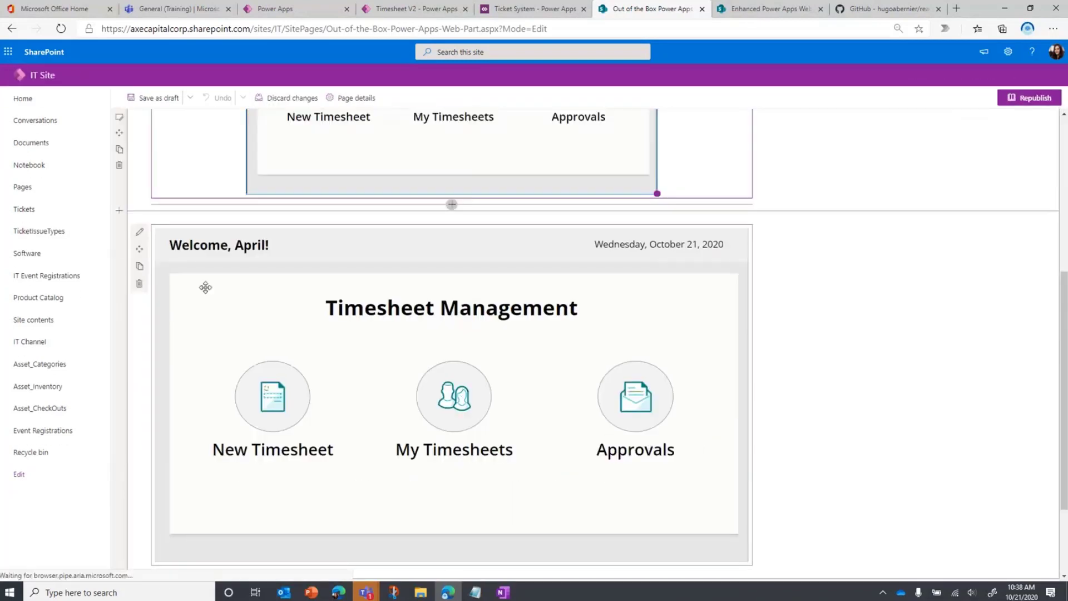
left_click(142, 245)
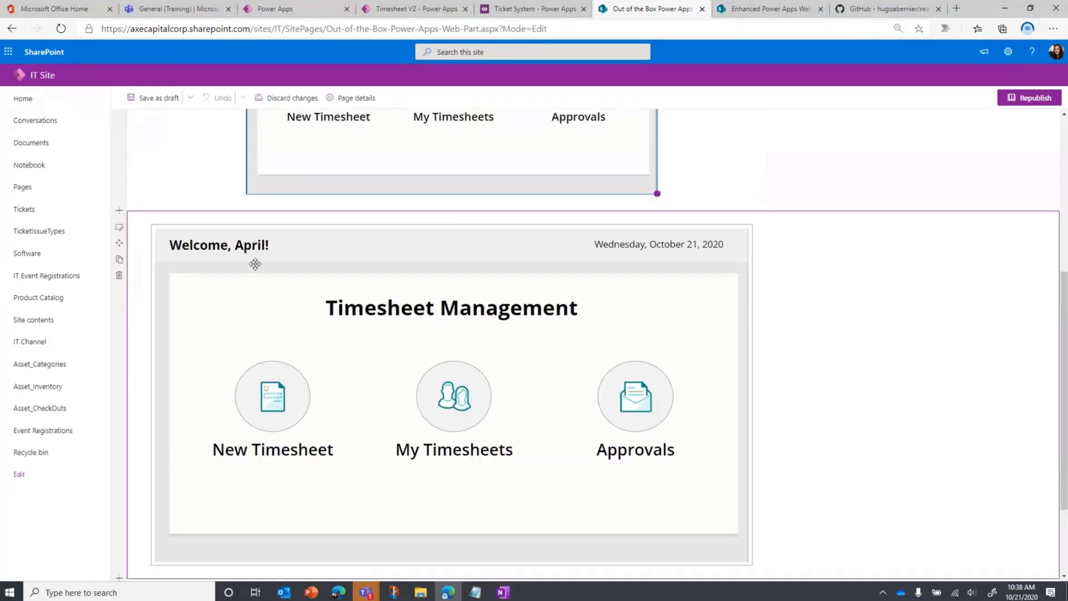
left_click(139, 232)
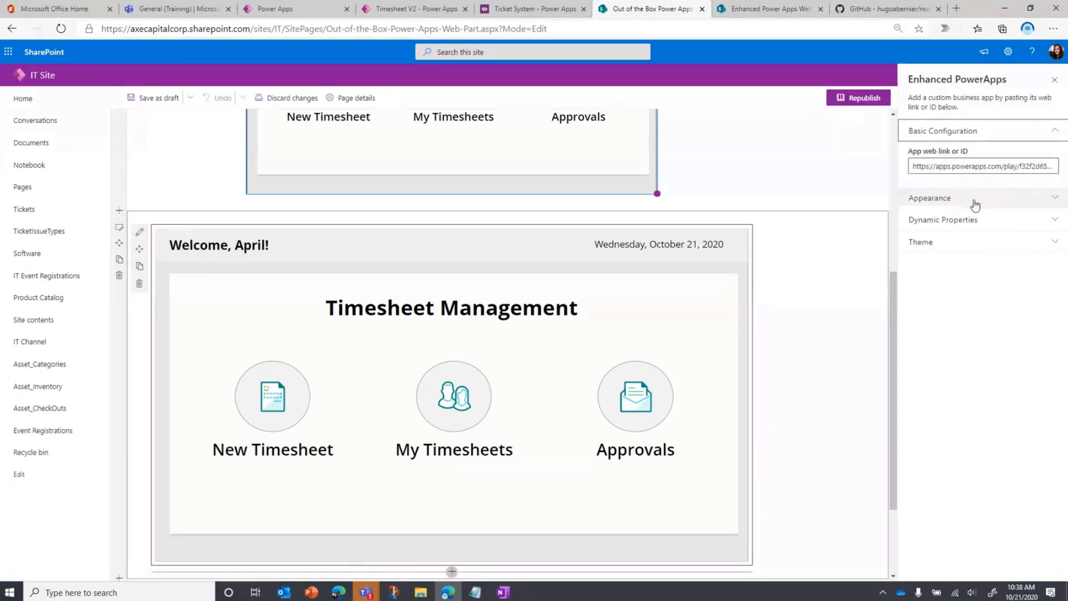
left_click(975, 206)
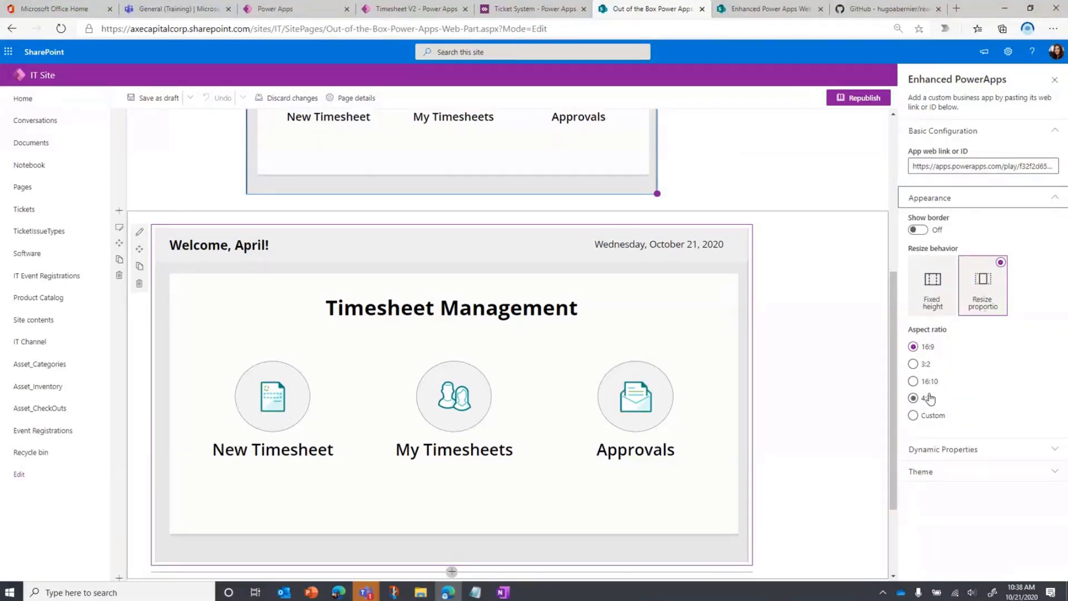
Try the Fixed height resize behavior on the Enhanced PowerApps web part with a height of 800
left_click(933, 305)
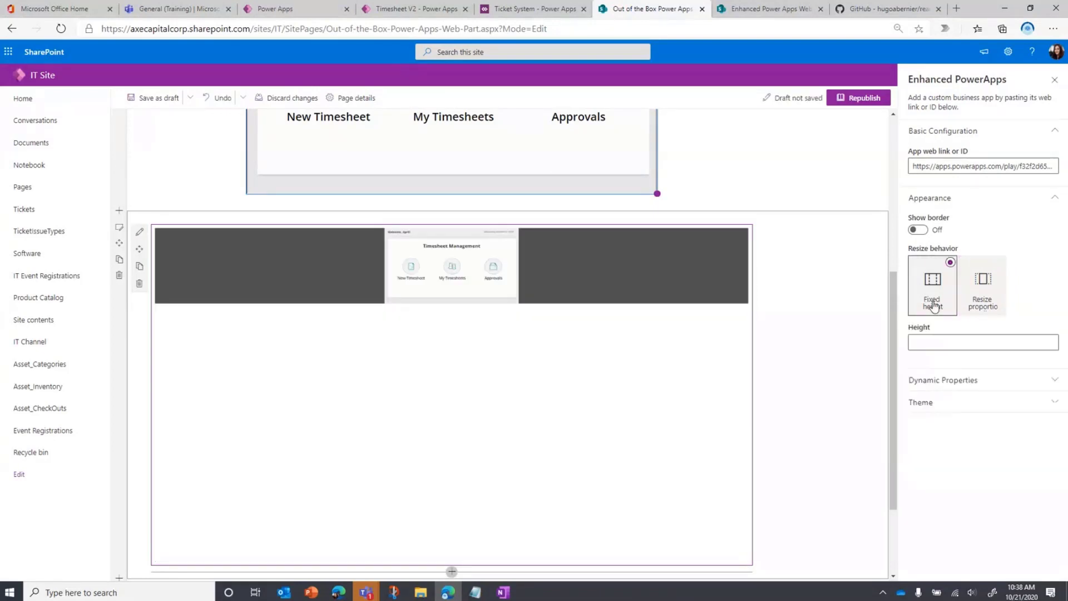
left_click(951, 342)
type("800")
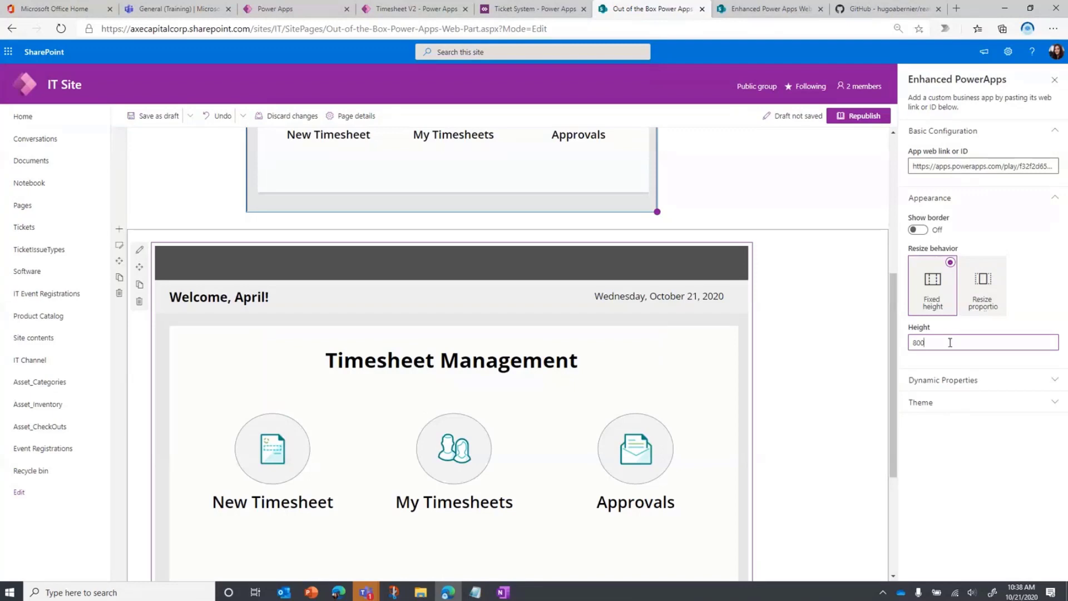
Return the Enhanced PowerApps web part to proportional resizing and collapse its Appearance settings
left_click(997, 299)
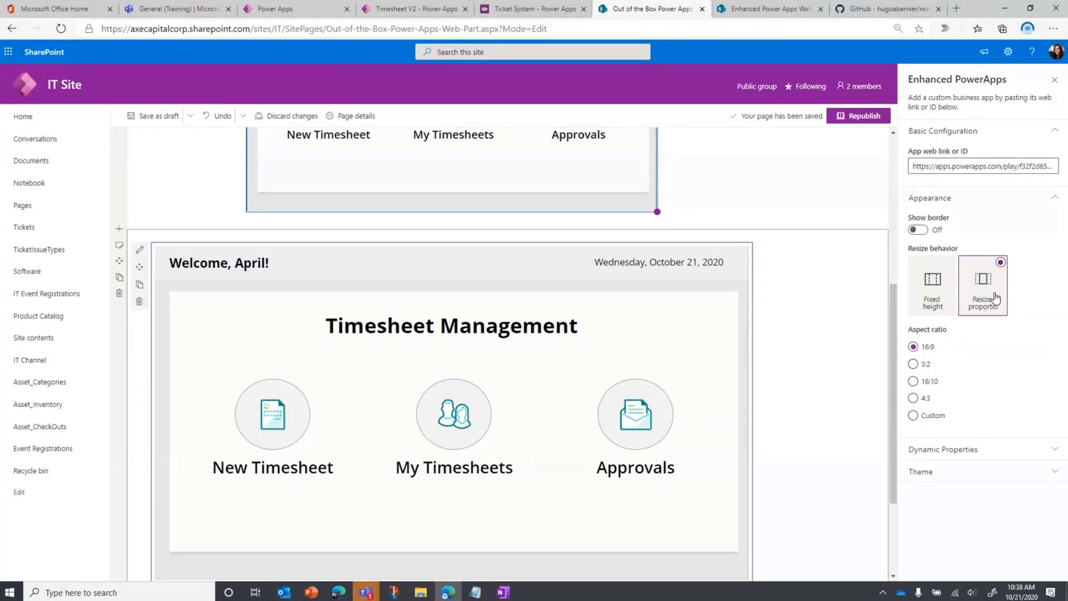
left_click(1029, 206)
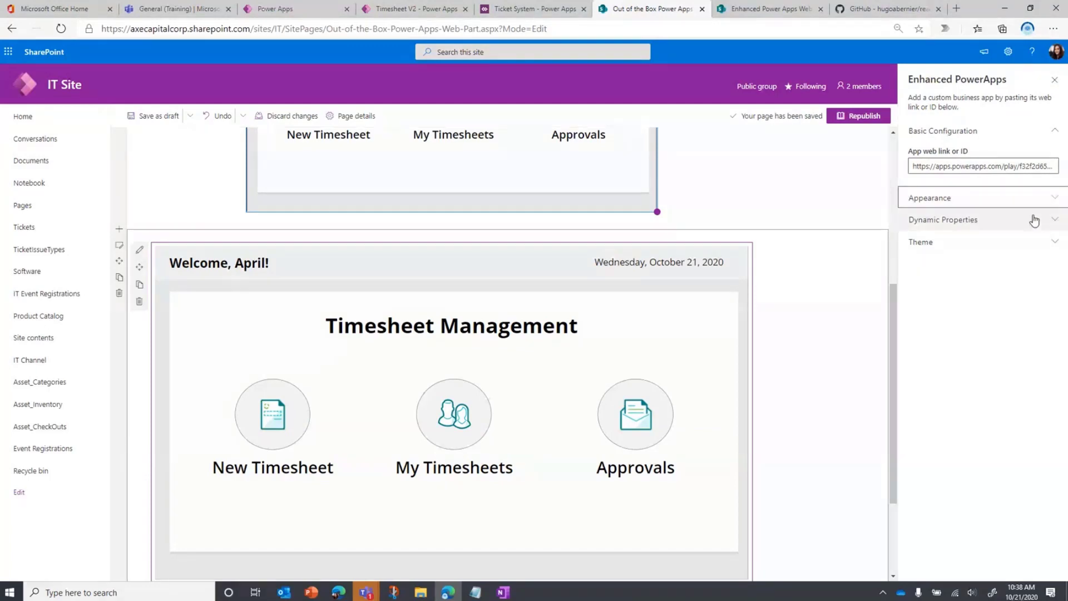
View the web part's Dynamic Properties settings, and on the Enhanced Power Apps Web Part page select the "Flow is erroring out" ticket
left_click(1030, 218)
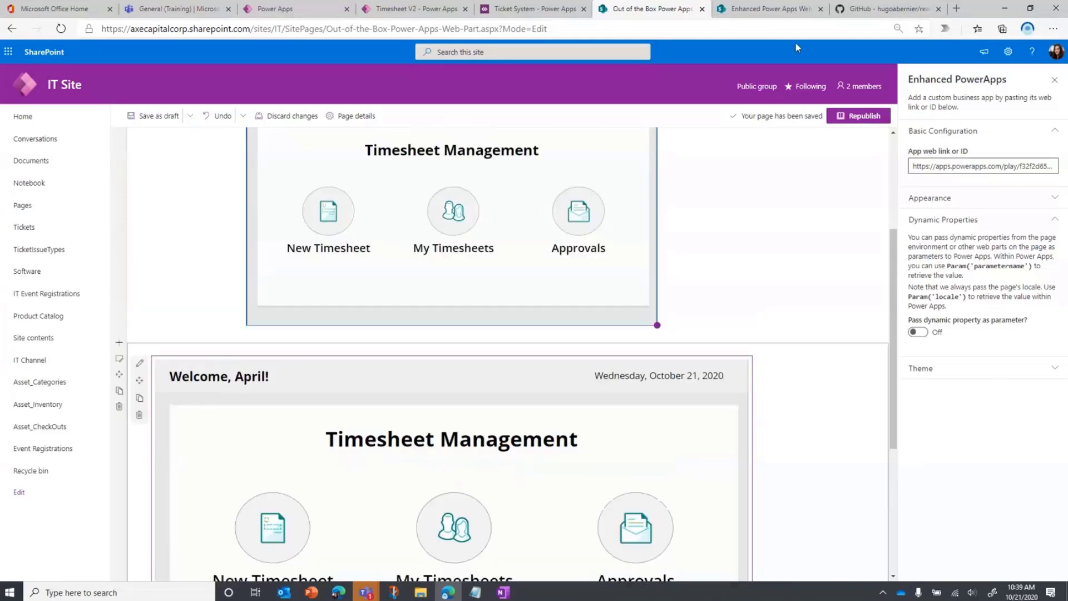
left_click(779, 10)
scroll(941, 361, "down", 1)
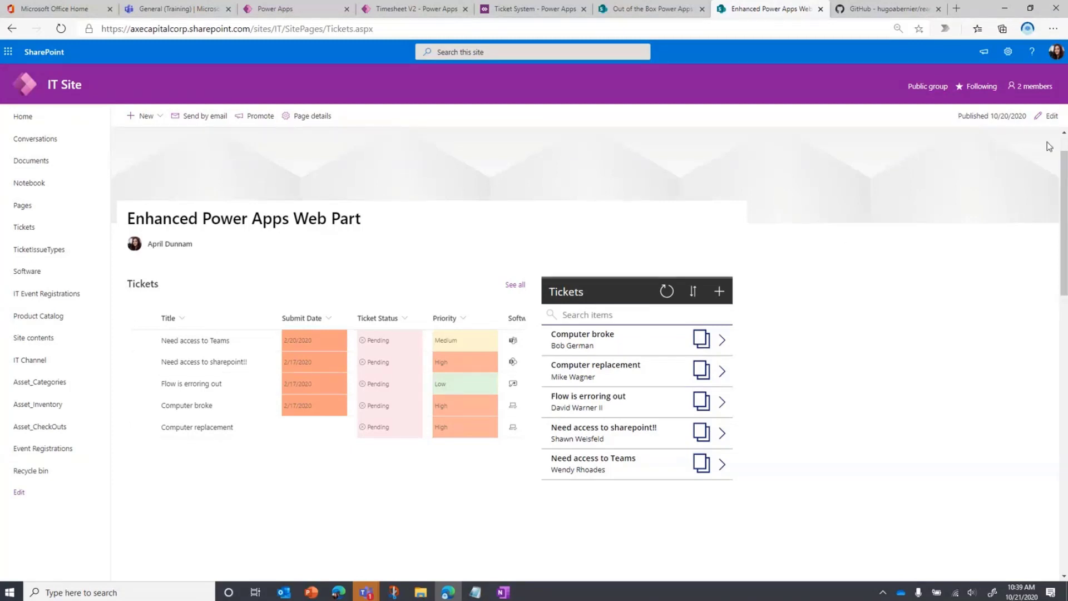
left_click(143, 383)
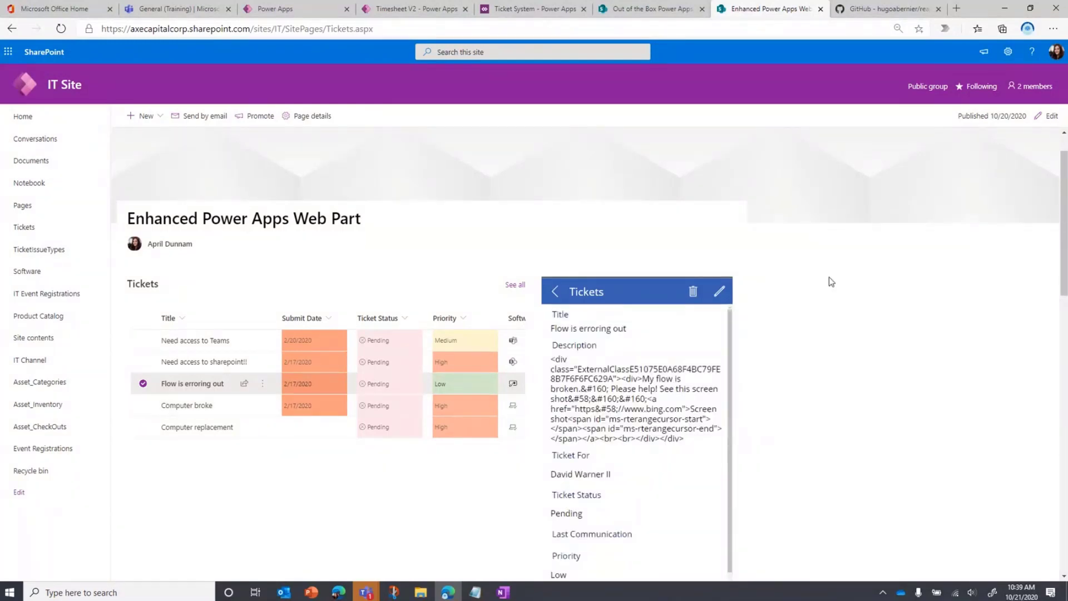
Edit the Enhanced Power Apps Web Part page and open the Dynamic Properties settings of the embedded Tickets app
left_click(1055, 117)
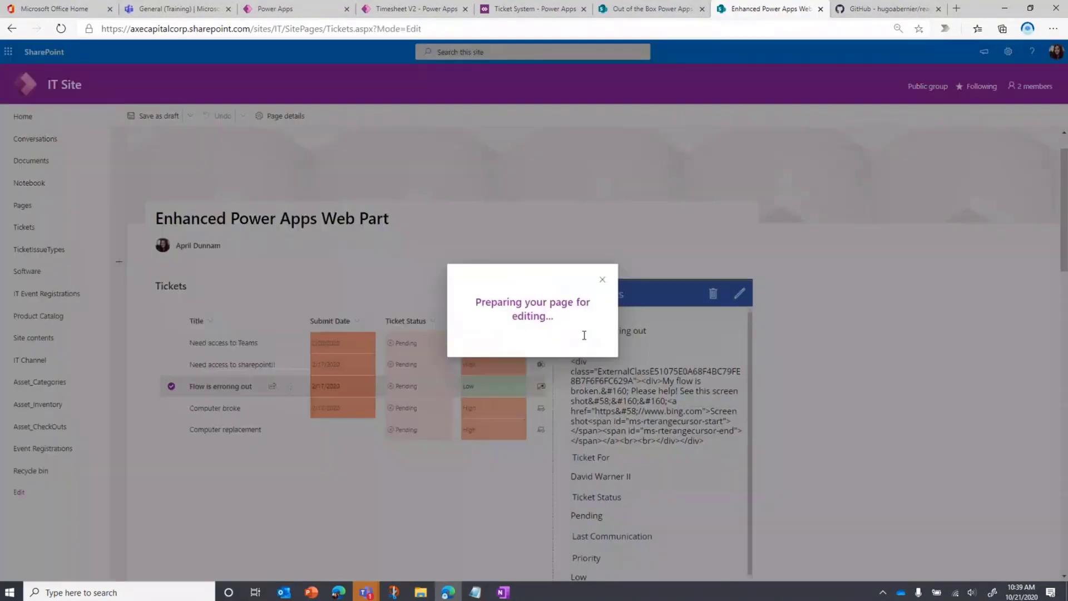
scroll(684, 378, "down", 2)
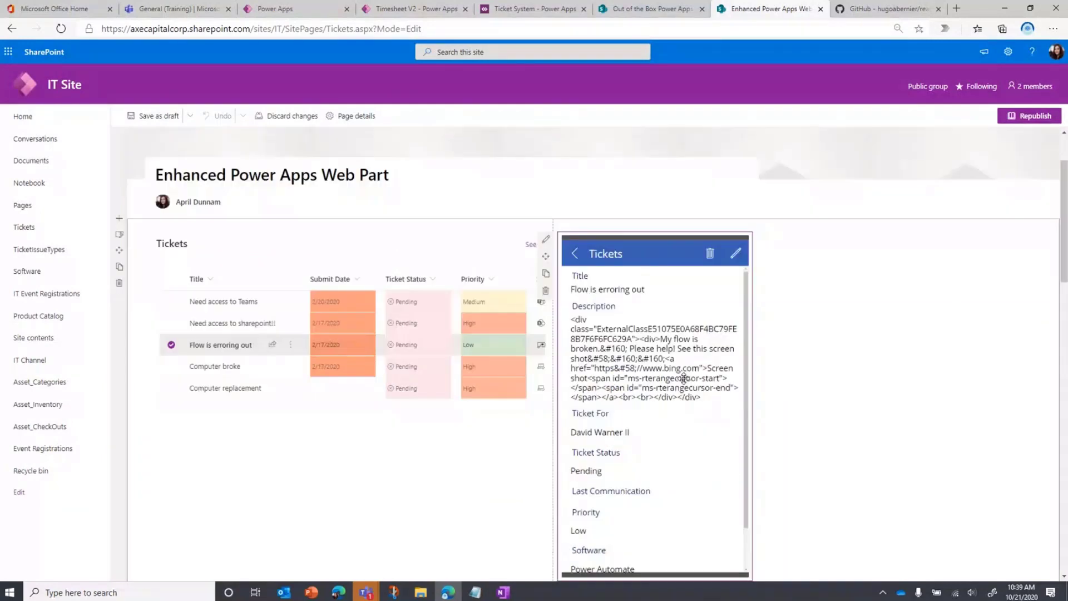
left_click(545, 239)
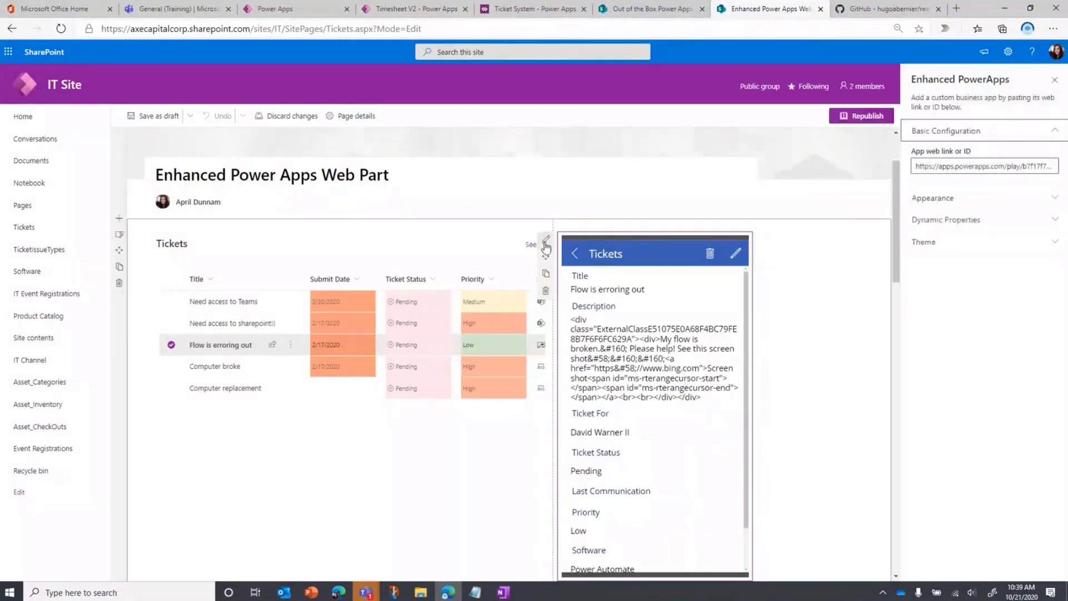
left_click(962, 219)
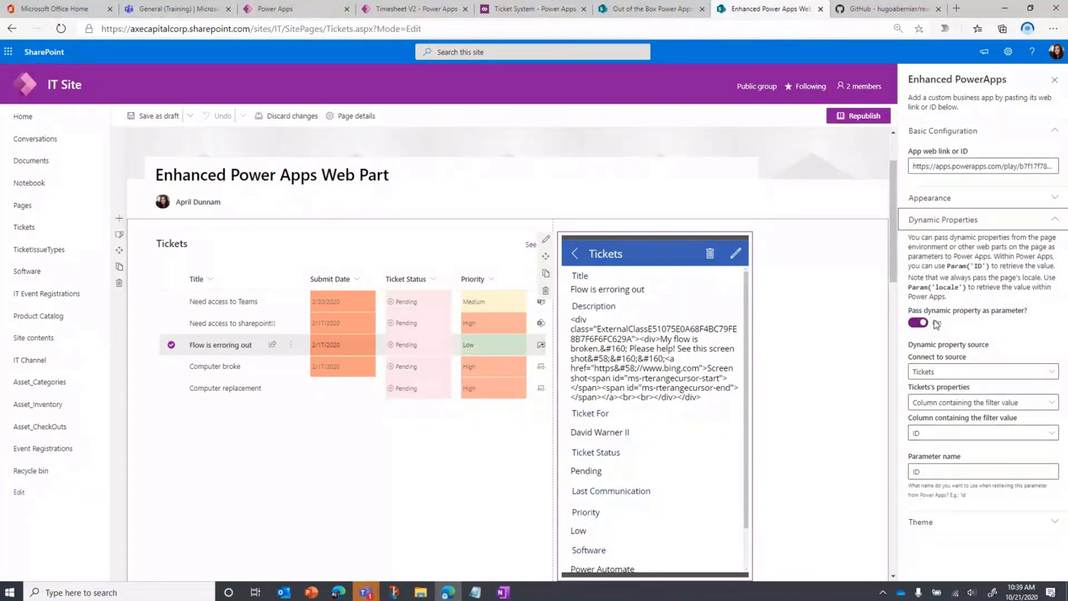
Examine the dynamic property options for the connected source, the Tickets properties, the filter value column and the parameter name
left_click(1038, 373)
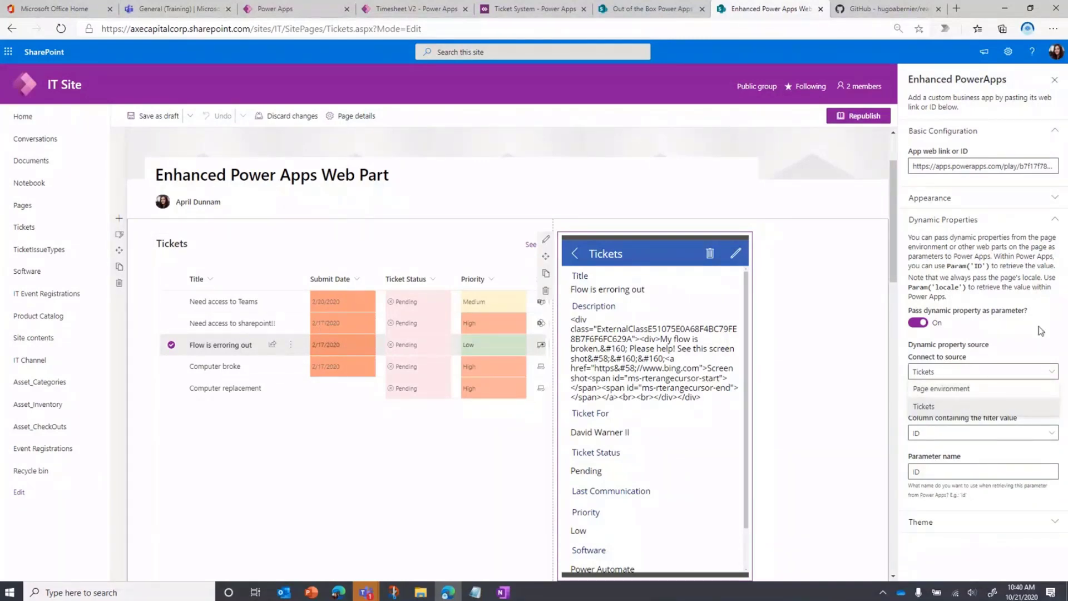
left_click(1021, 327)
left_click(1041, 403)
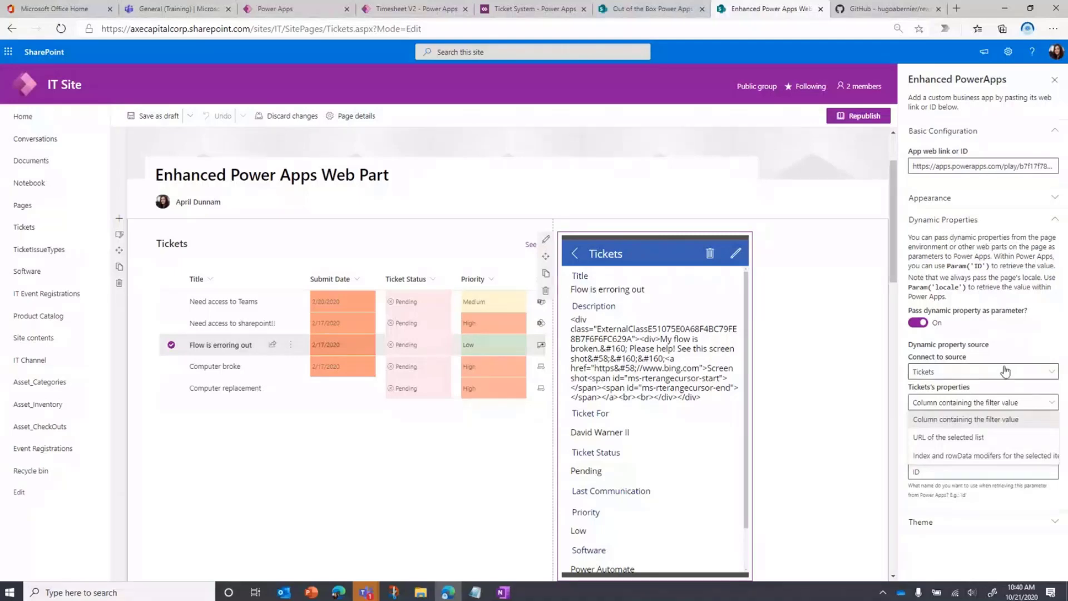
left_click(1042, 342)
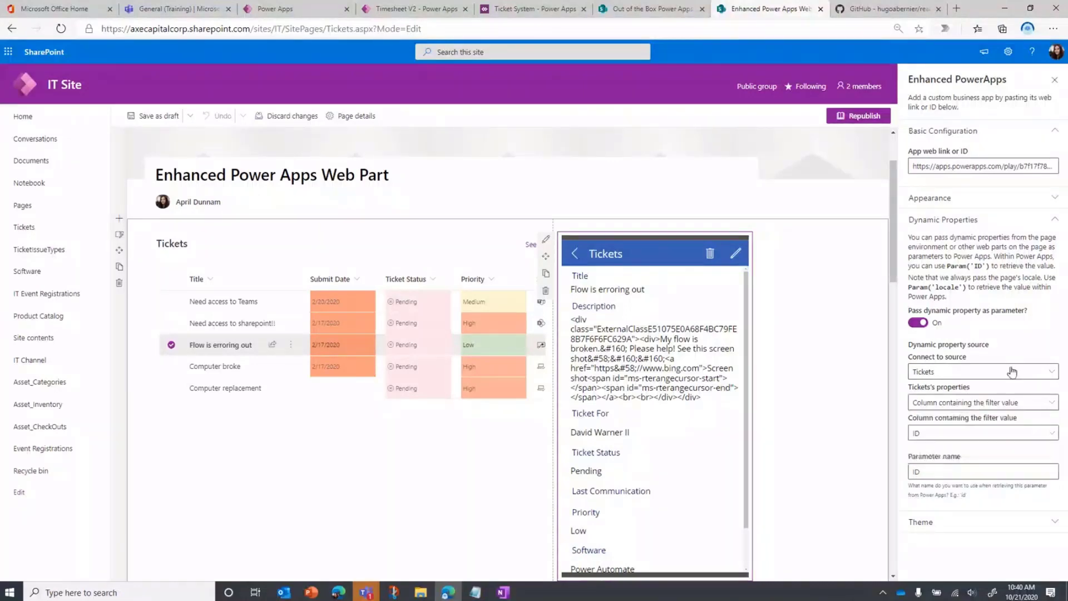
left_click(1033, 432)
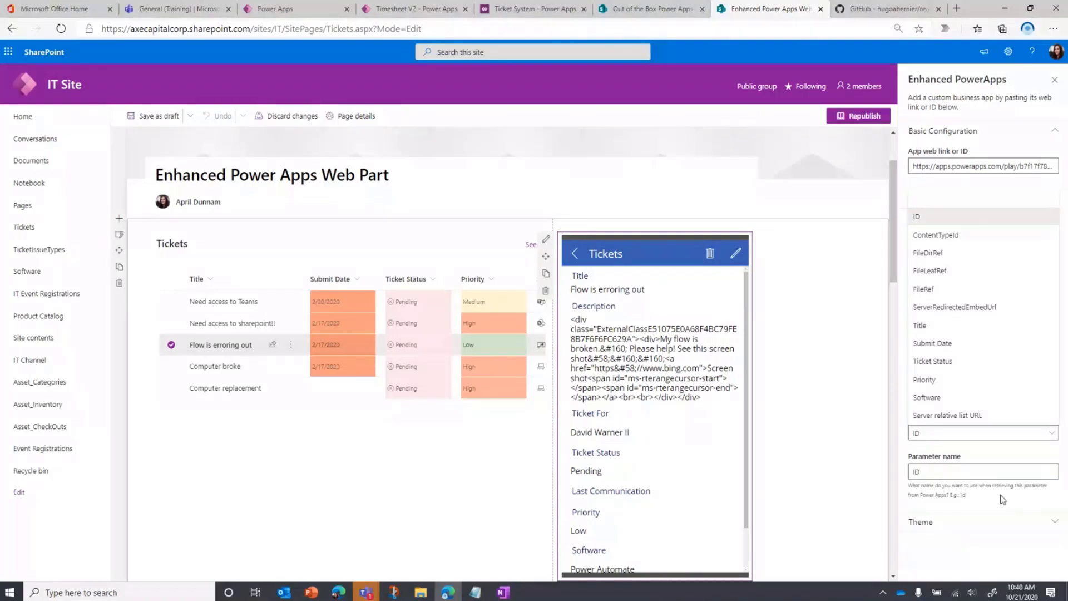
left_click(973, 468)
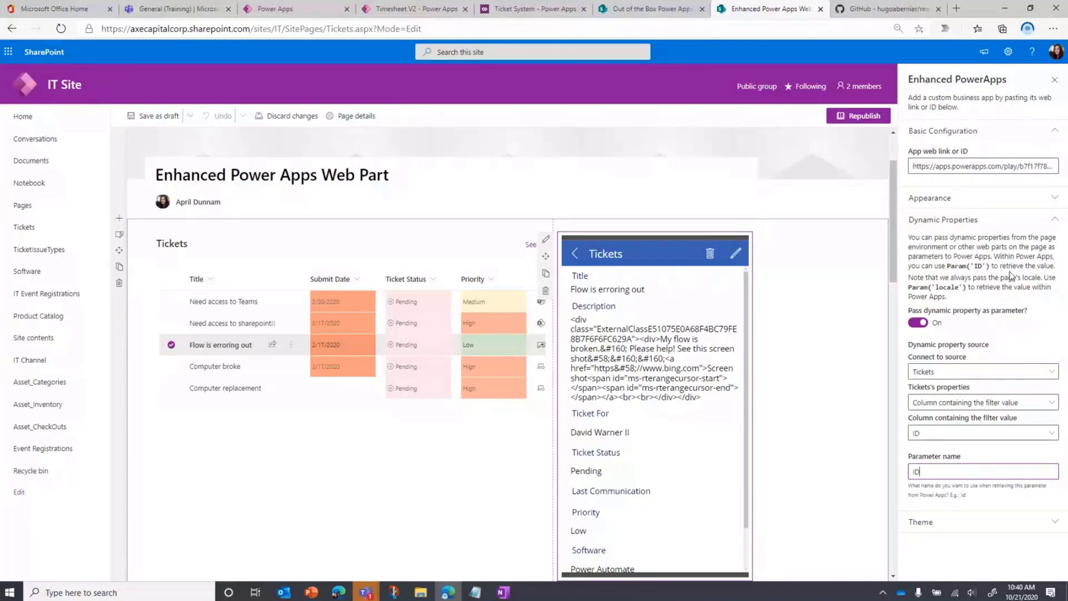
Switch to the Ticket System app in Power Apps Studio and format the App object's OnStart formula in an enlarged formula editor
left_click(537, 15)
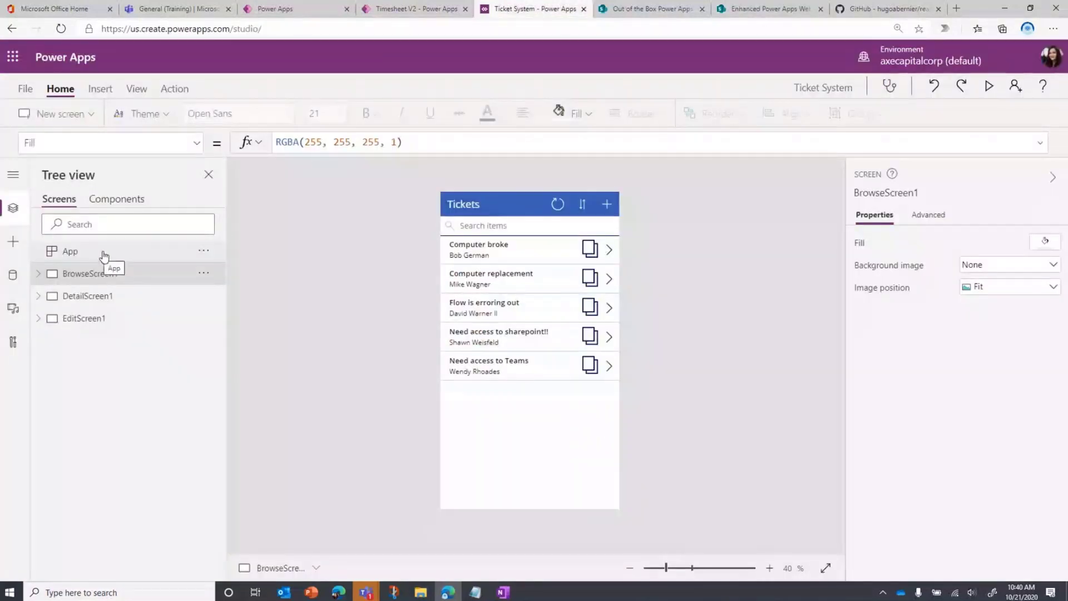
left_click(140, 250)
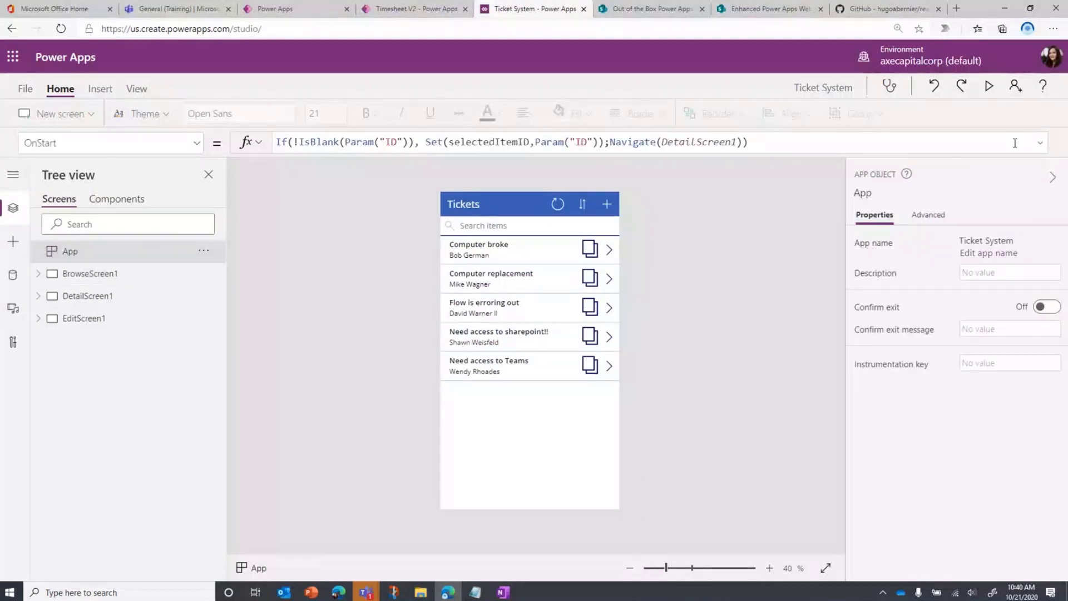
left_click(489, 142)
left_click(333, 251)
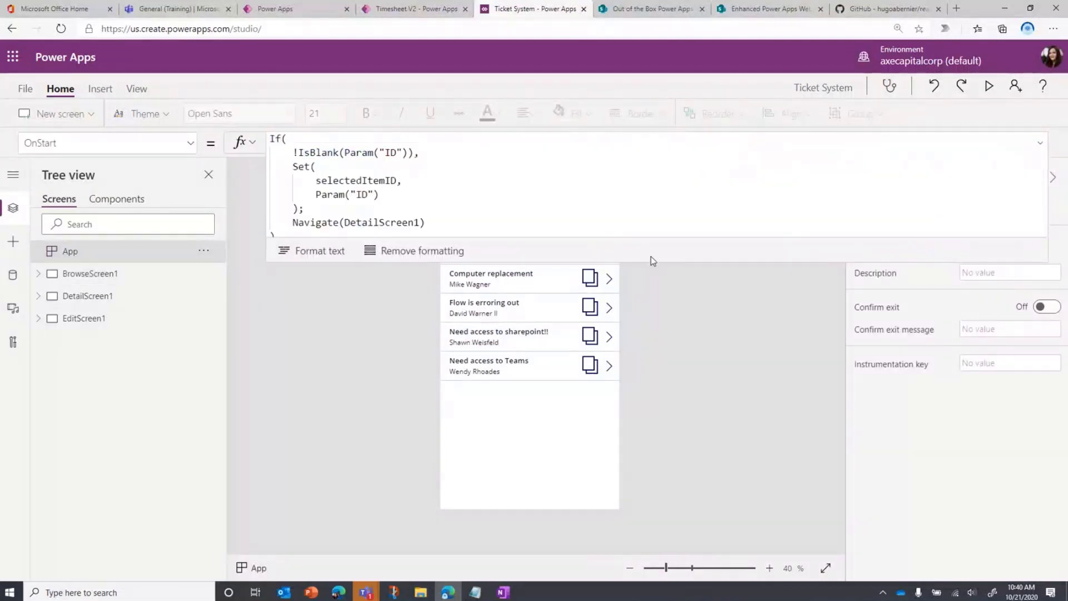
left_click_drag(628, 262, 627, 478)
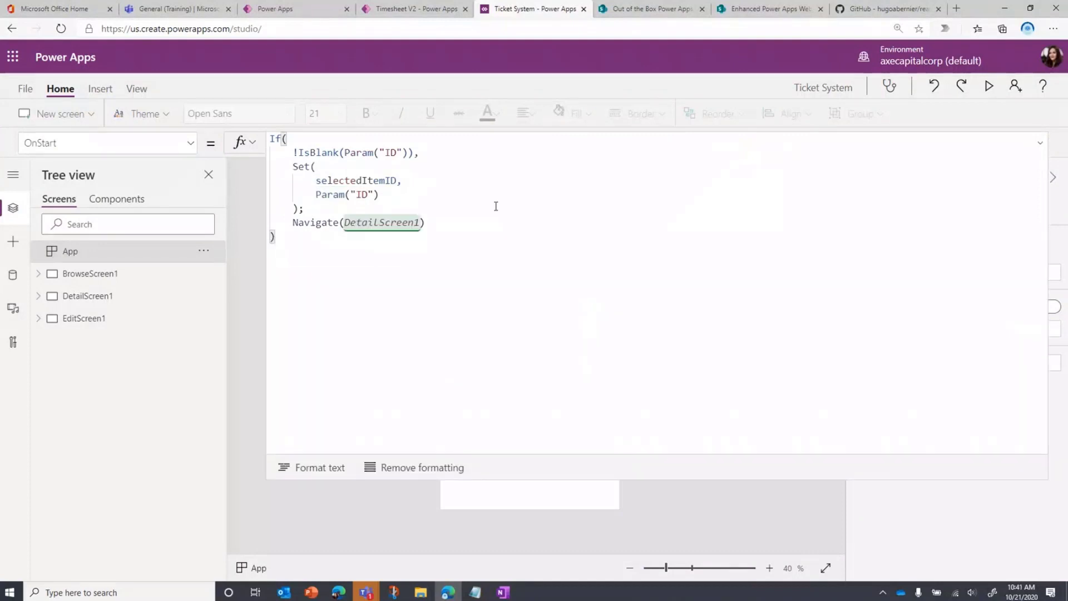
Examine the ID parameter check, the selectedItemID variable and the navigation to DetailScreen1 in the OnStart formula, and collapse the formula editor
left_click(480, 152)
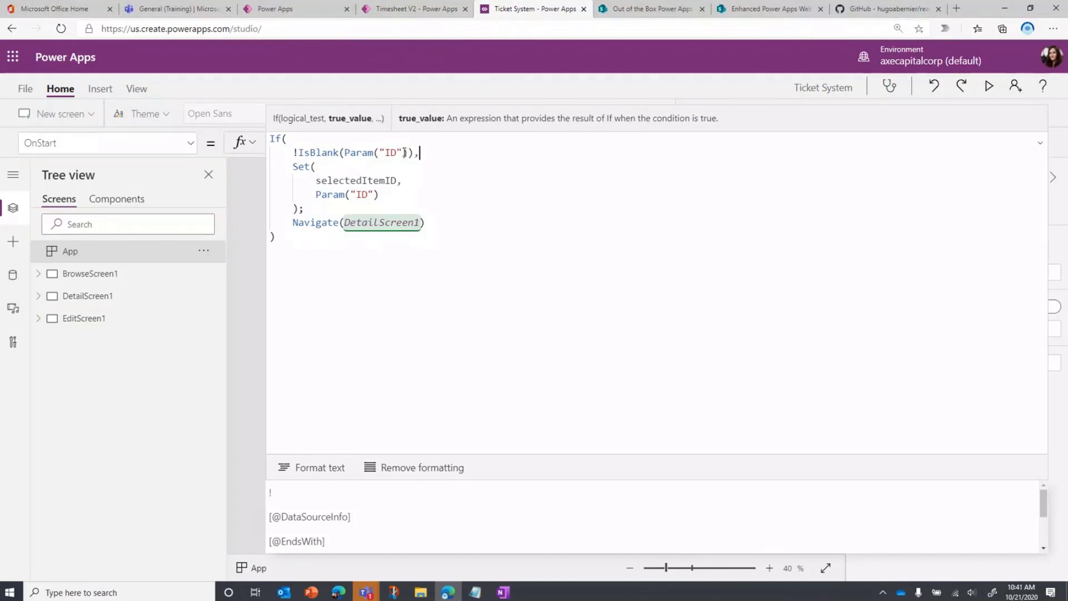
left_click(409, 181)
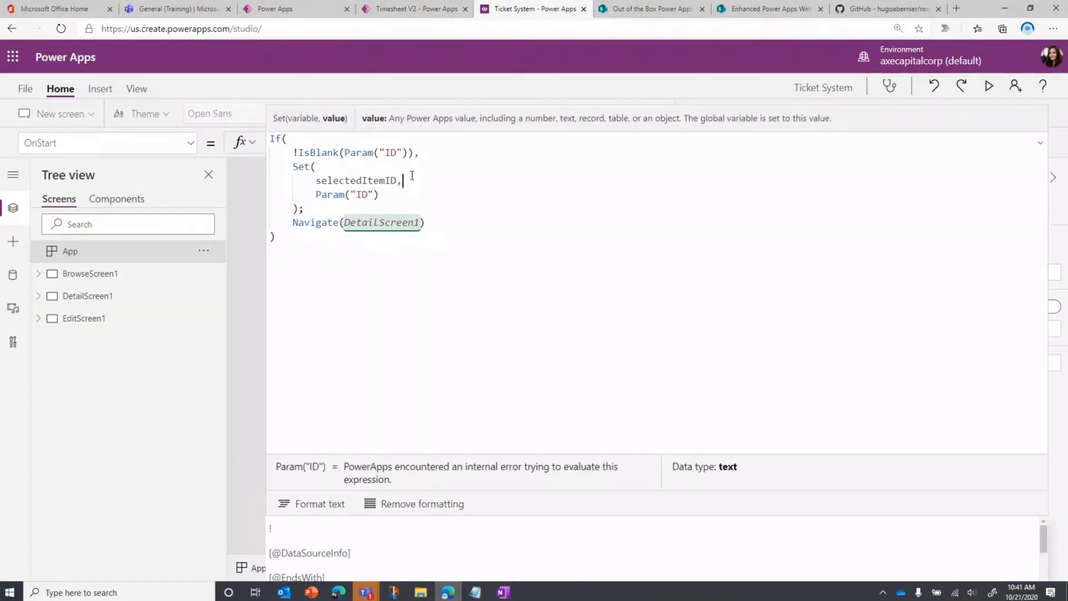
left_click(405, 199)
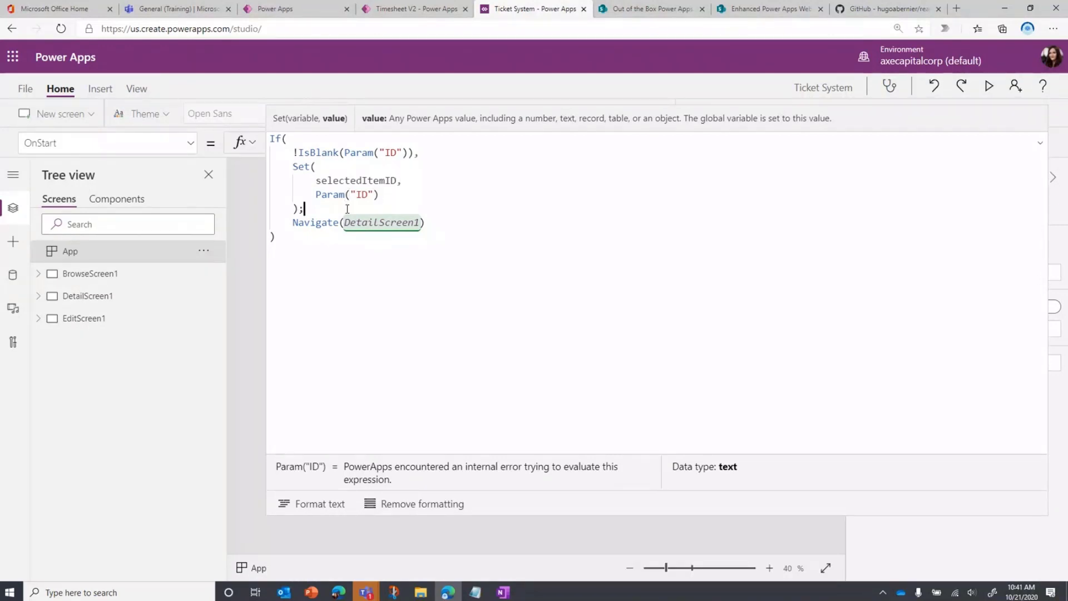
left_click(305, 209)
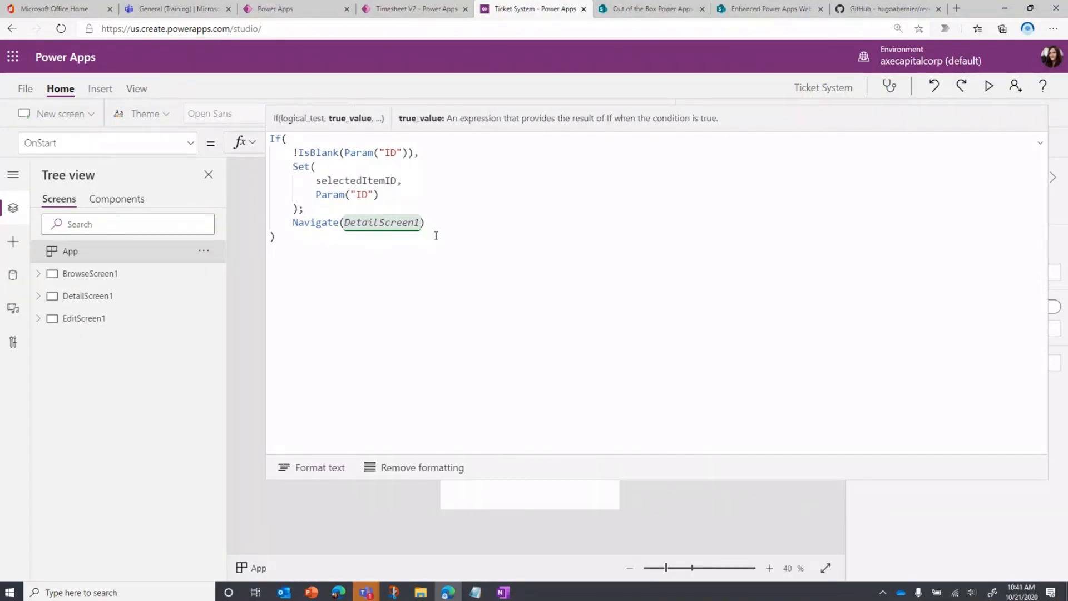
left_click(1039, 142)
Show the Item property formula of DetailForm1 on DetailScreen1 in the expanded formula editor
left_click(139, 304)
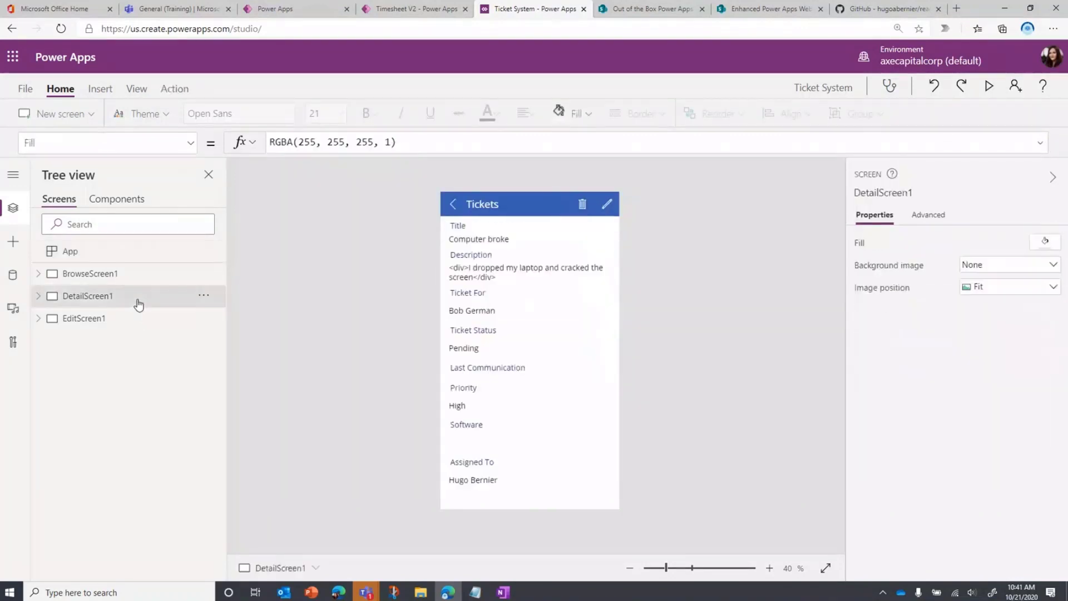
left_click(487, 418)
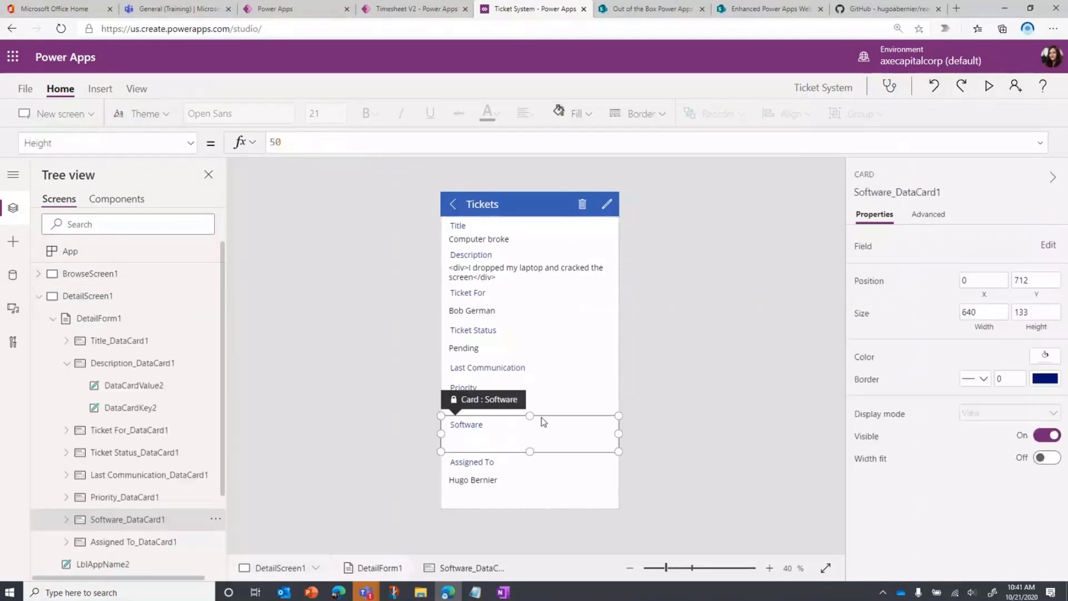
left_click(100, 325)
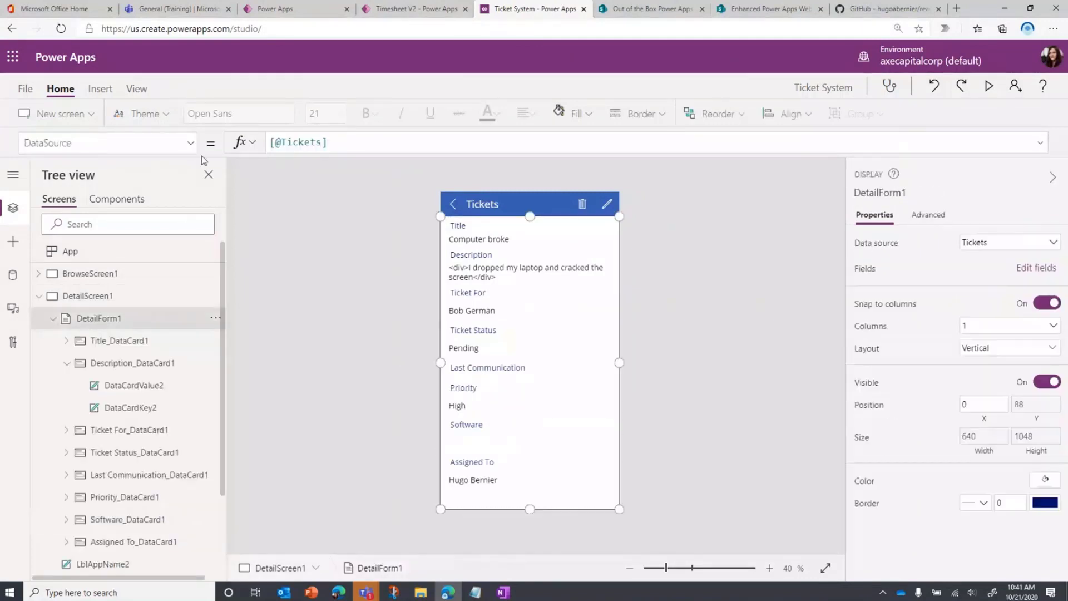
left_click(187, 144)
left_click(71, 358)
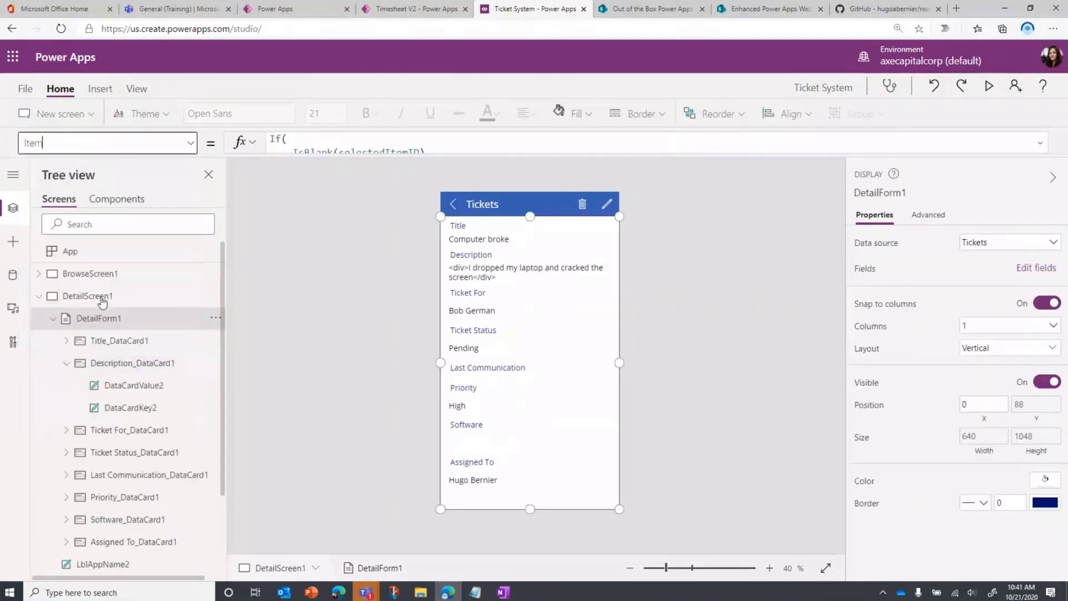
left_click(1038, 143)
Examine the blank check, the BrowseGallery1 selection and the Tickets LookUp in the Item formula, and collapse the formula editor
left_click(491, 152)
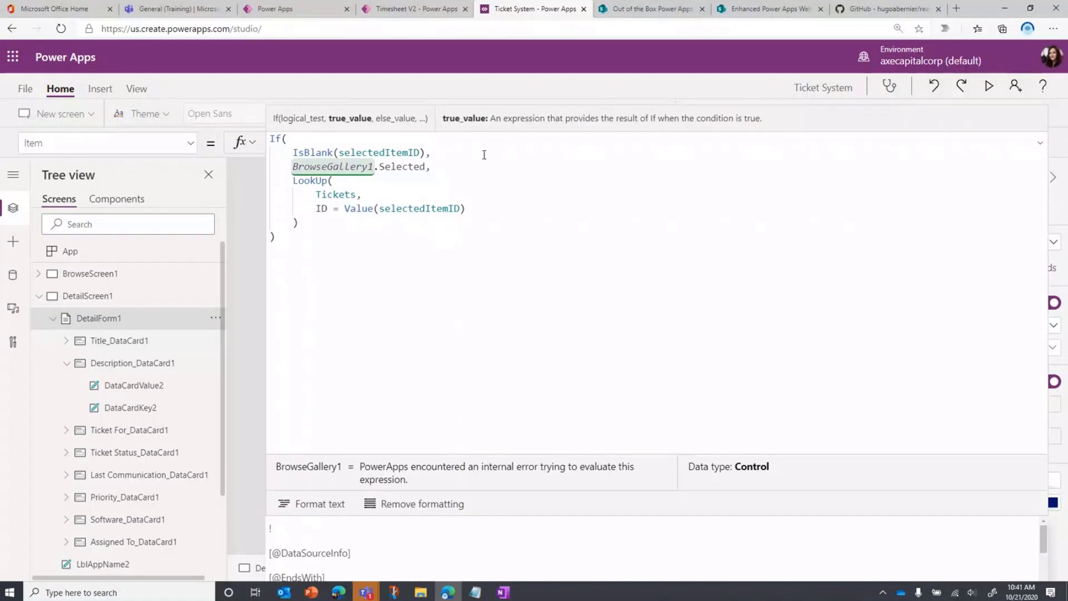
left_click(441, 167)
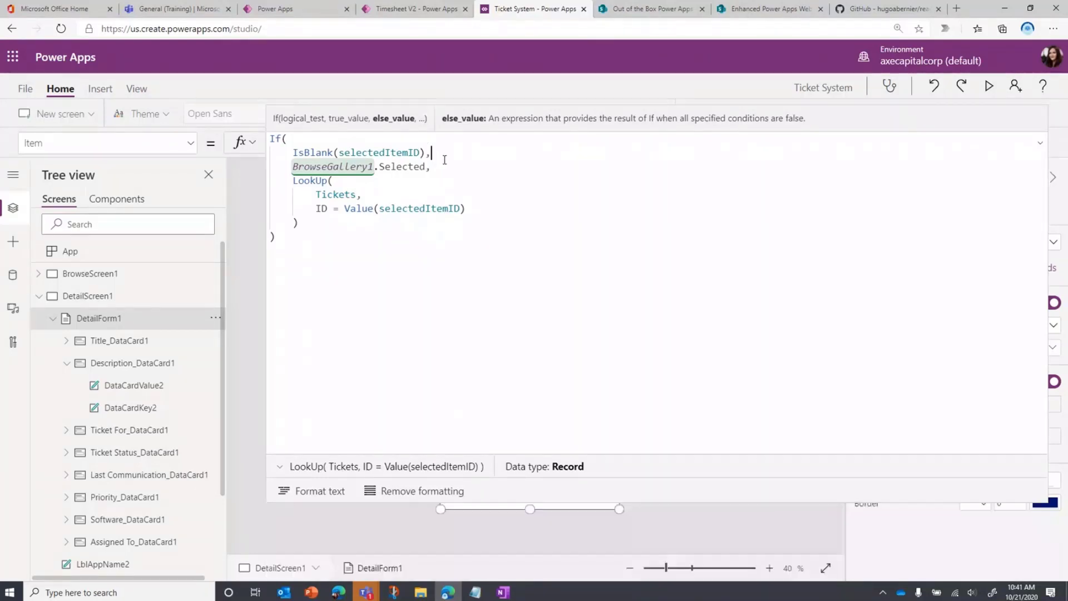
left_click(443, 162)
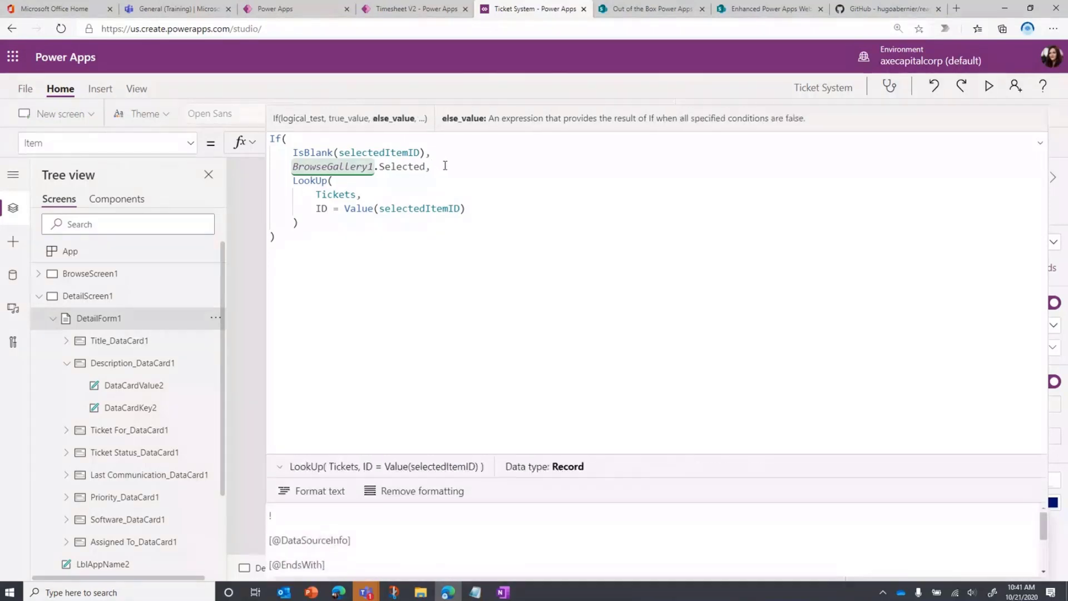
left_click(505, 191)
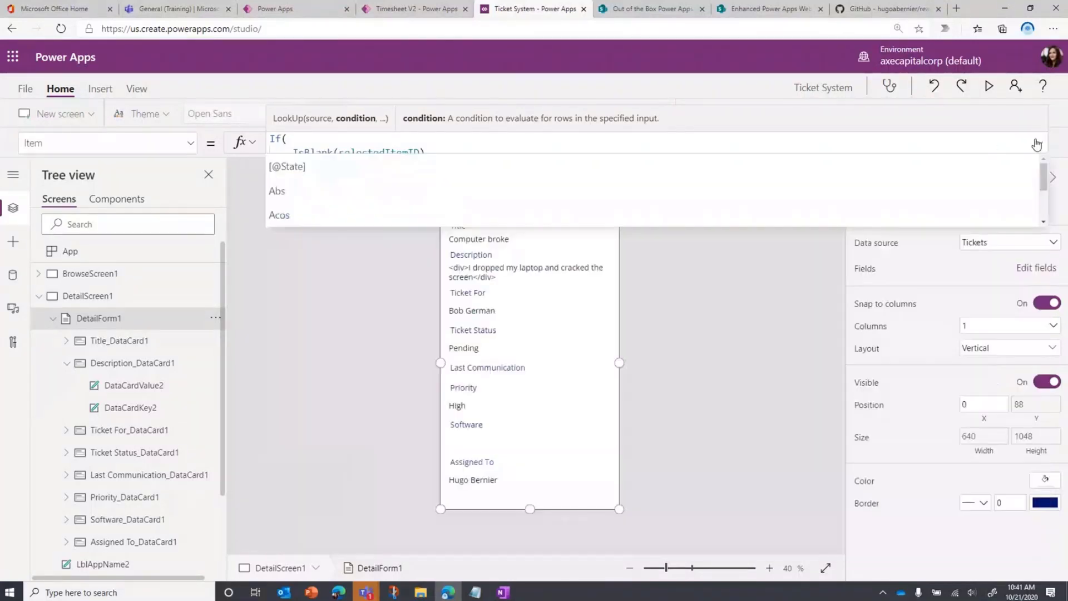
left_click(1039, 143)
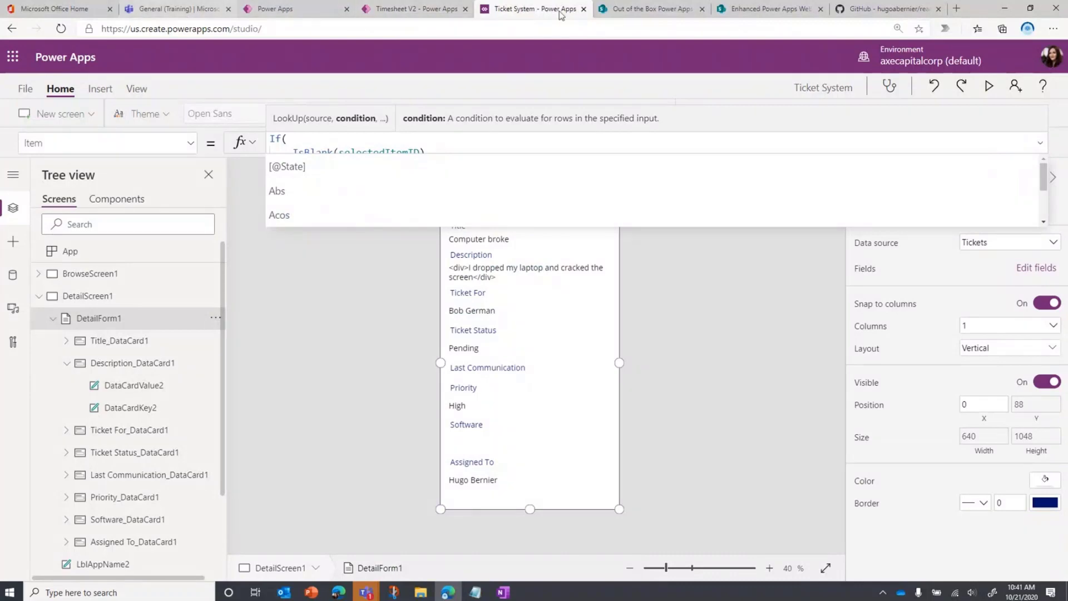
Return to the Enhanced Power Apps Web Part page and view the theme variant properties in the embedded Tickets app's web part settings
left_click(767, 9)
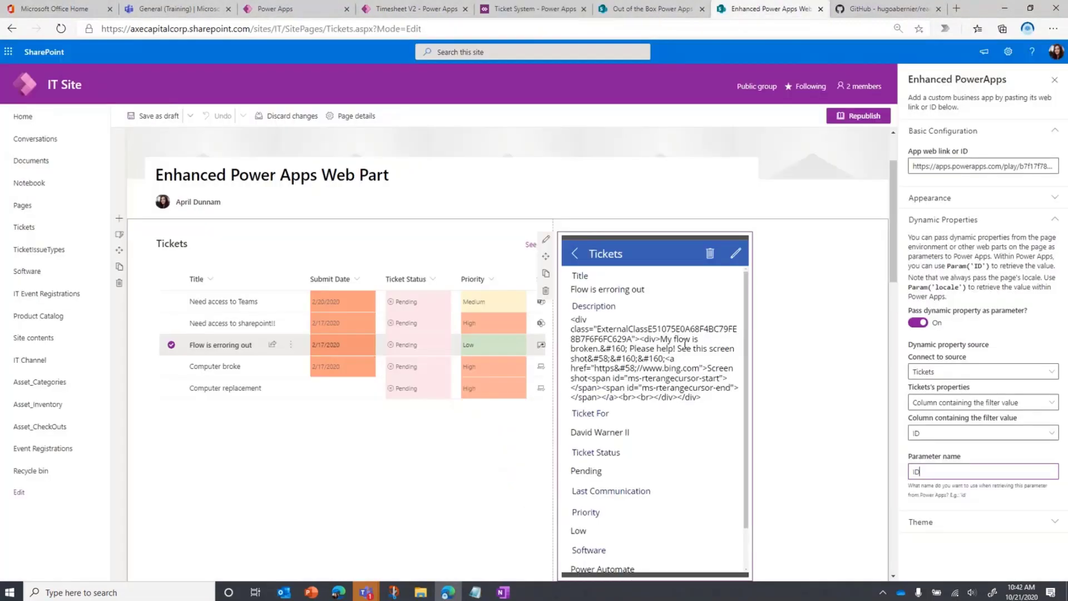
left_click(866, 346)
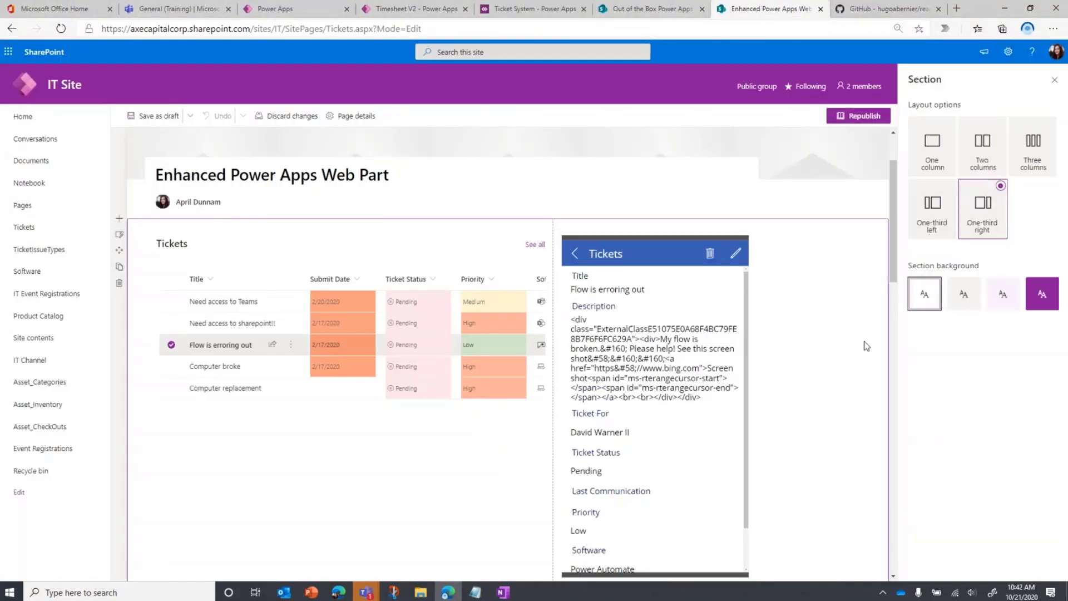
left_click(1053, 81)
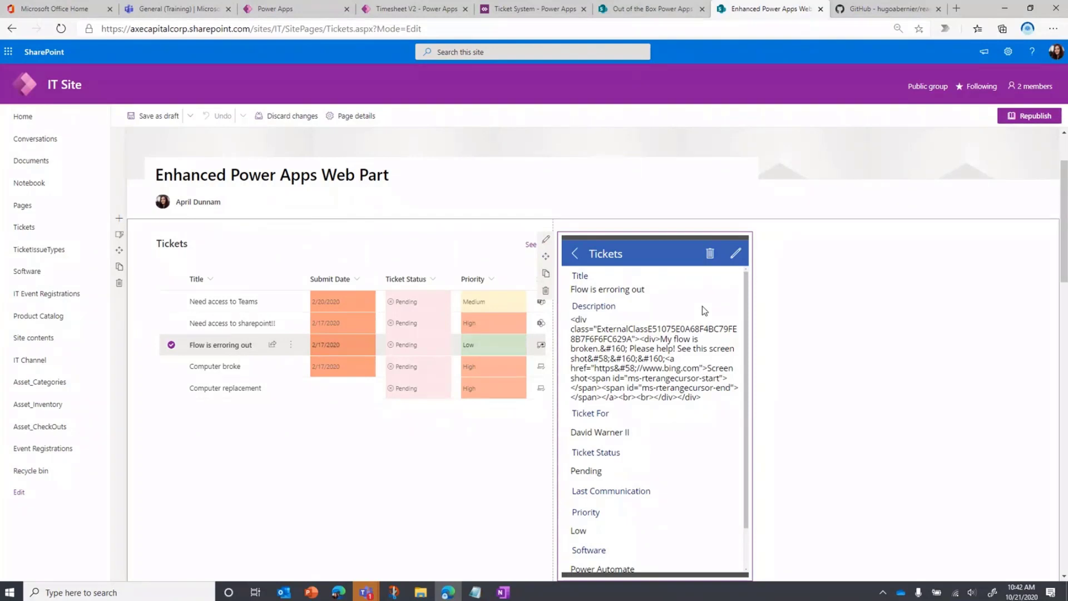
left_click(546, 241)
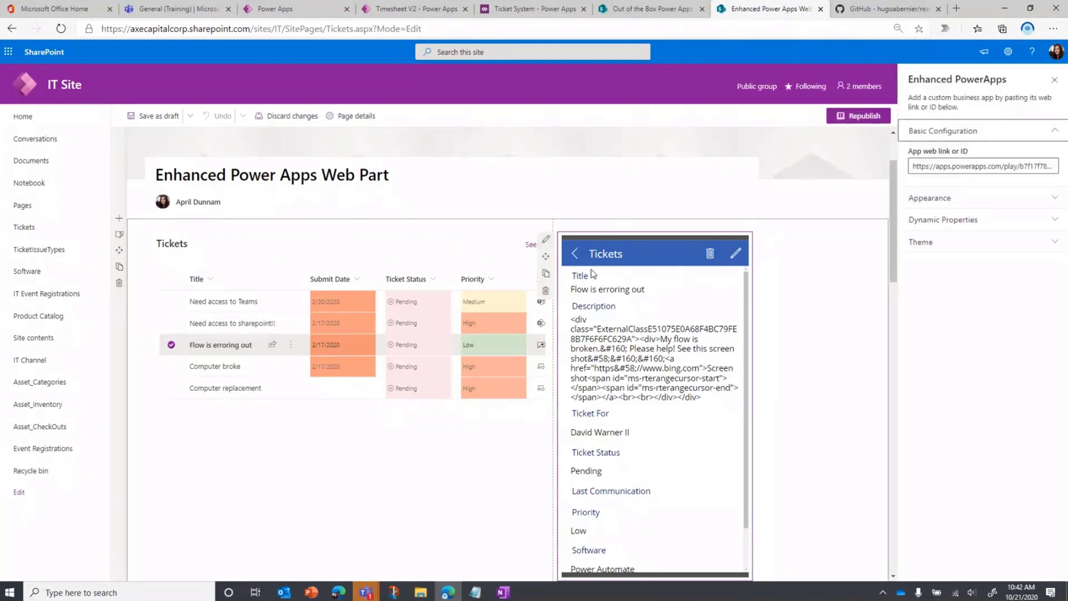
left_click(985, 244)
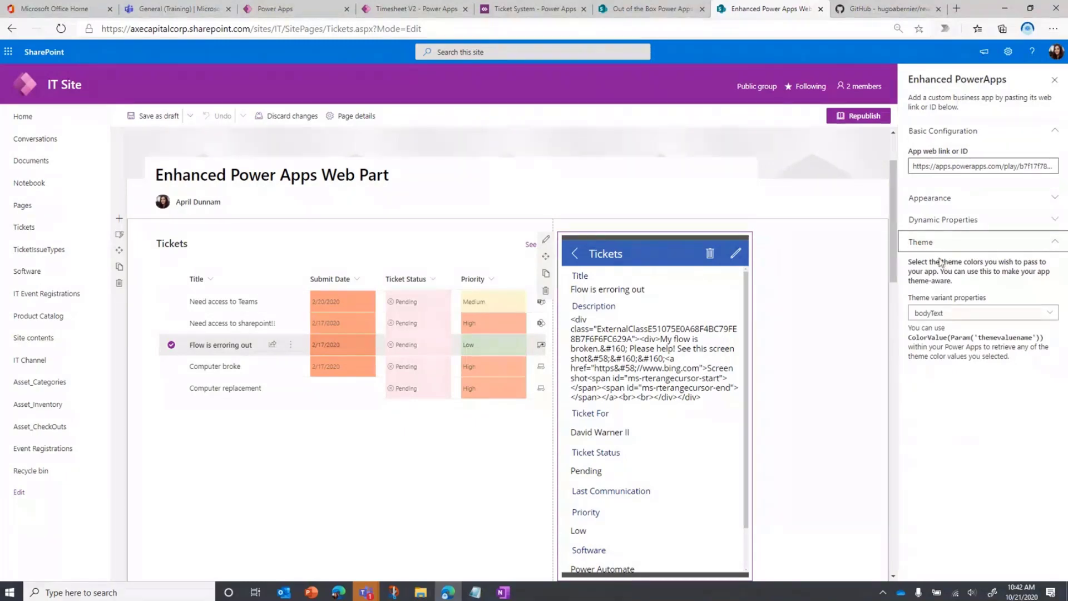
left_click(1045, 312)
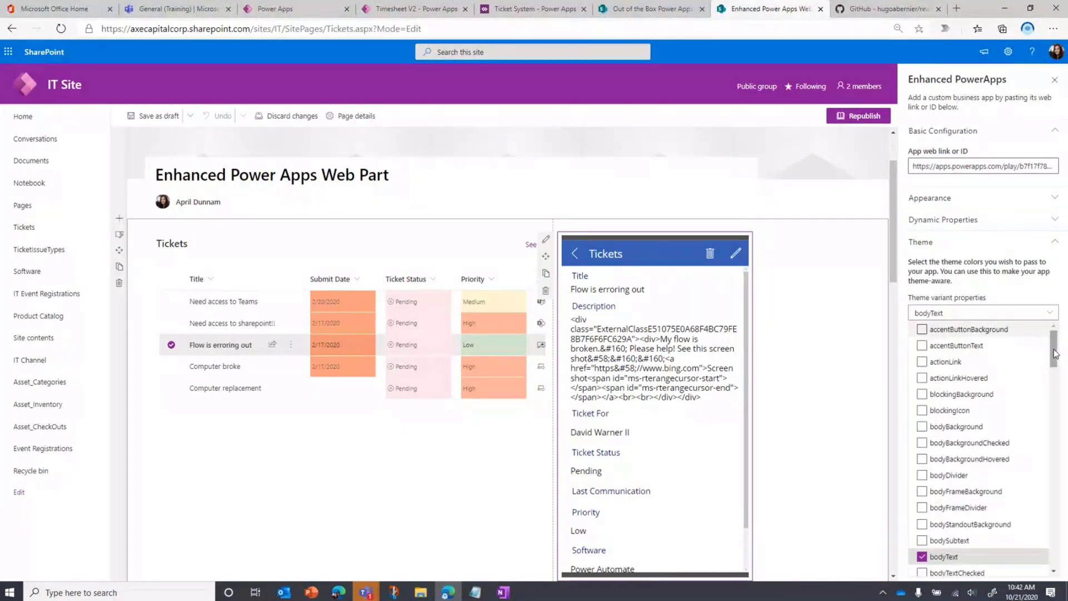
Add buttonBackground to the web part's theme variant properties and highlight the ColorValue(Param('themevaluename')) expression in the hint
left_click_drag(1054, 353, 1051, 393)
scroll(998, 390, "up", 2)
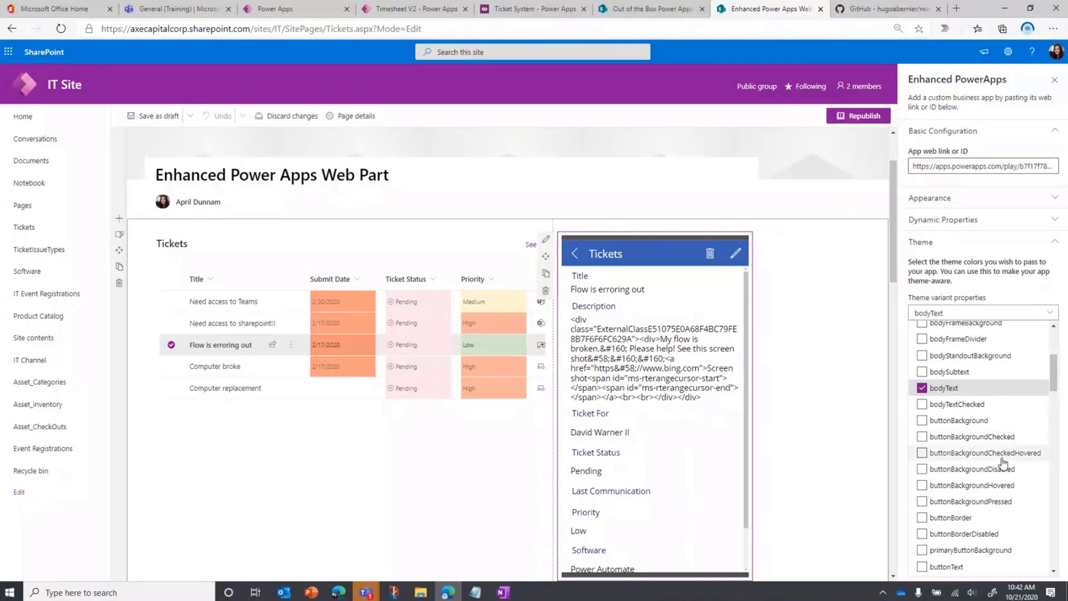
scroll(1002, 464, "up", 3)
left_click(957, 496)
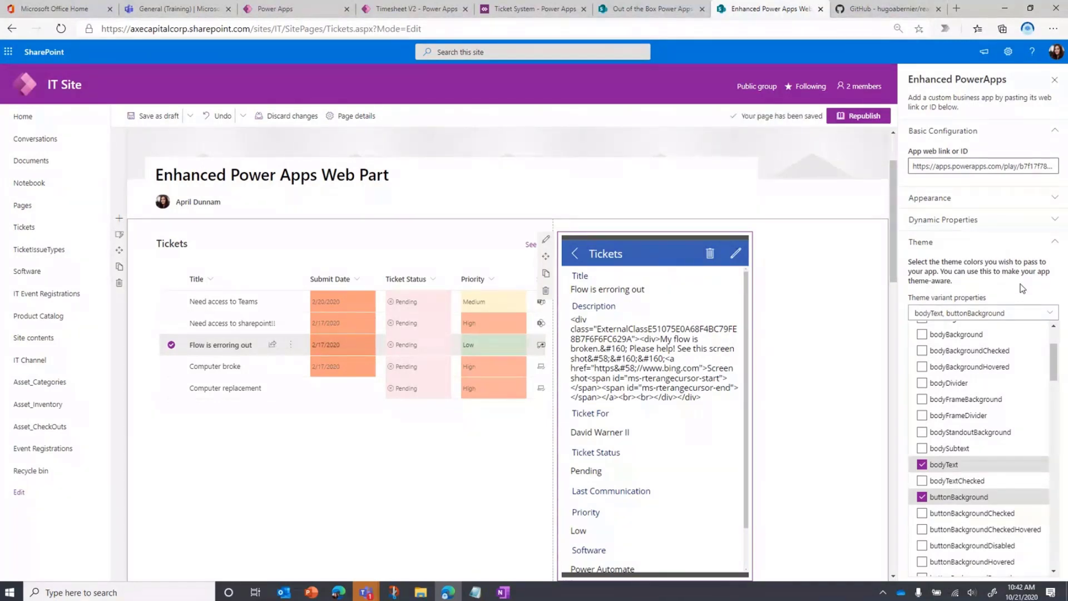
scroll(979, 517, "down", 1)
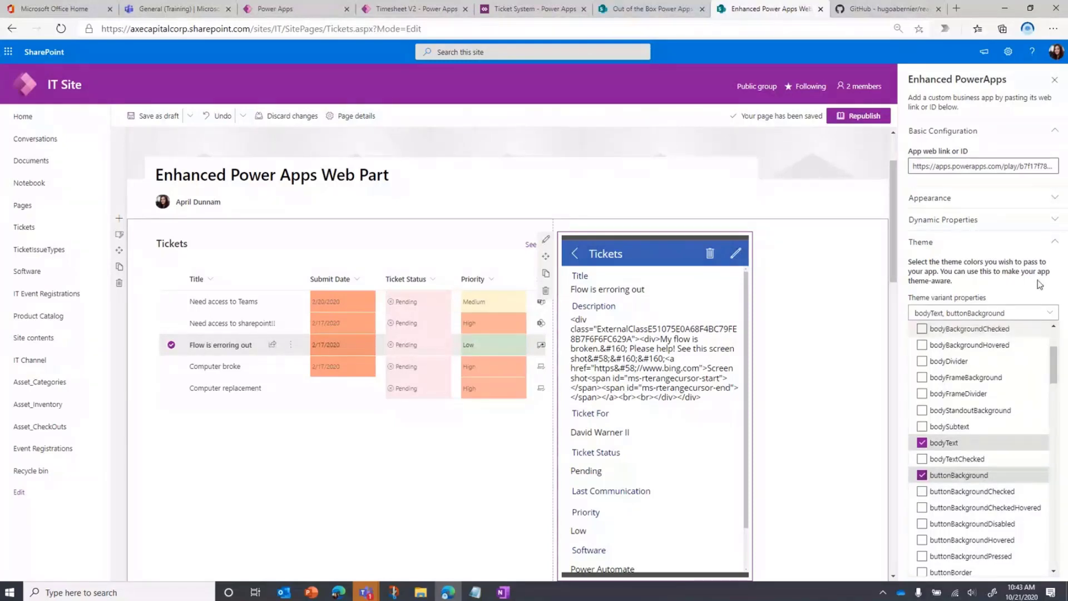
left_click(1022, 290)
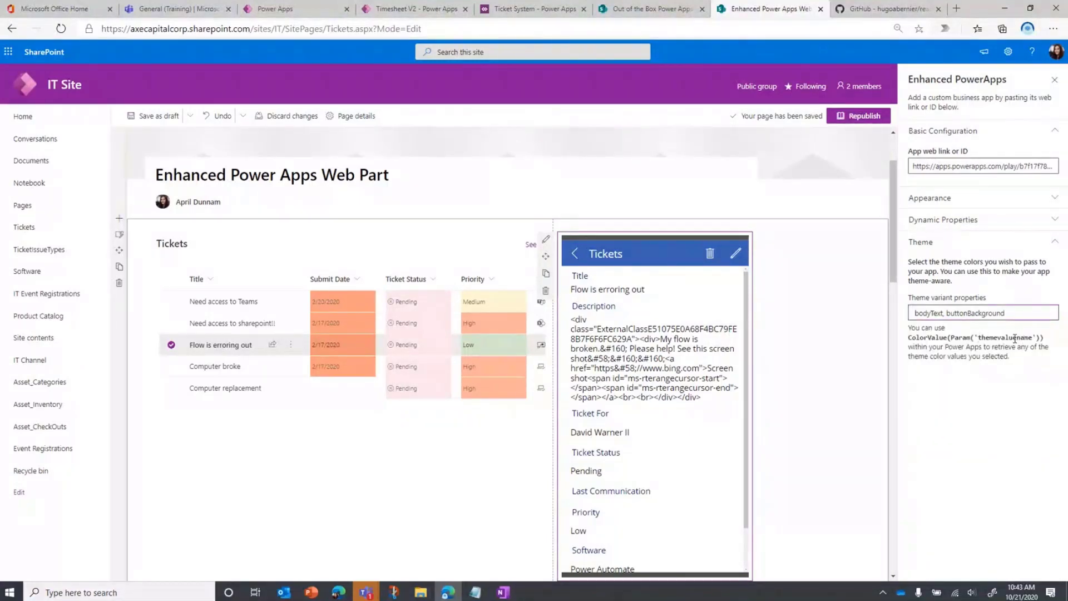
left_click_drag(1039, 336, 903, 336)
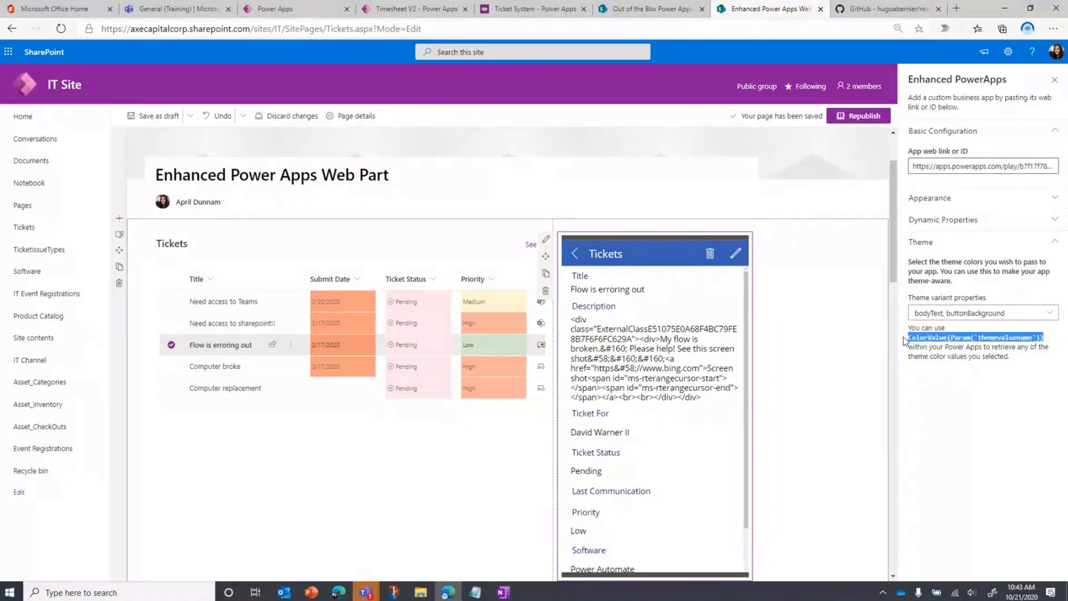
left_click(959, 354)
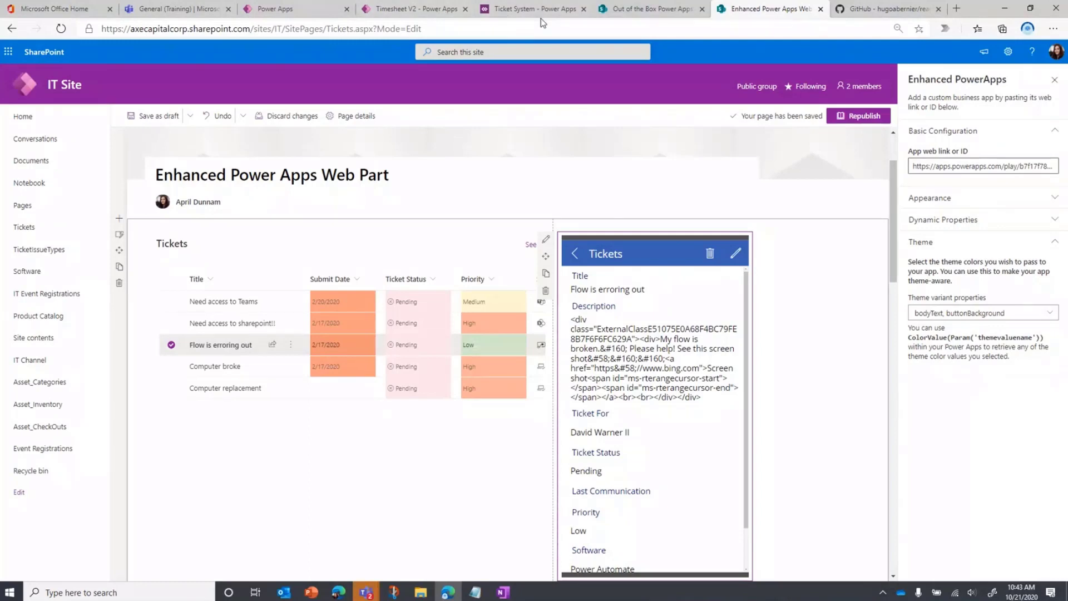
Switch to the Ticket System app in Power Apps Studio and show the Fill formula of BrowseScreen1's RectQuickActionBar1 in the expanded editor
left_click(573, 9)
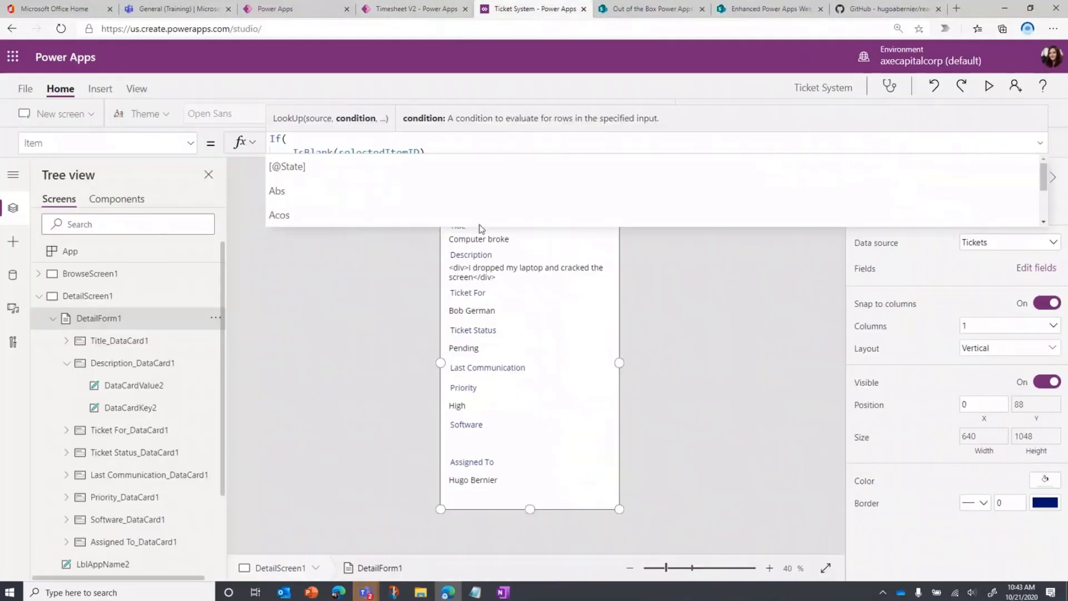
left_click(1039, 143)
left_click(1040, 143)
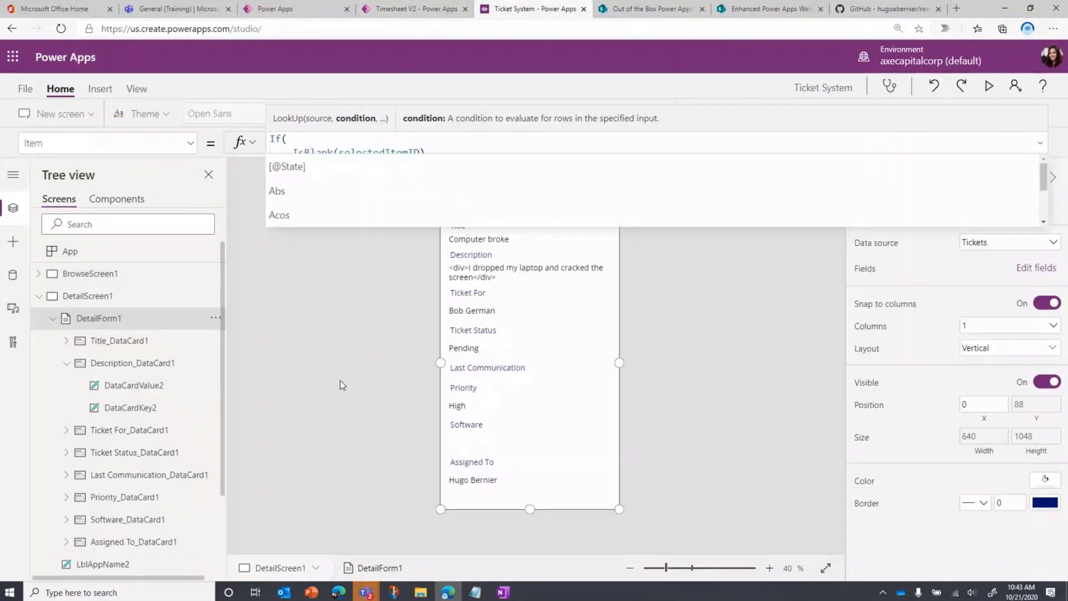
left_click(118, 274)
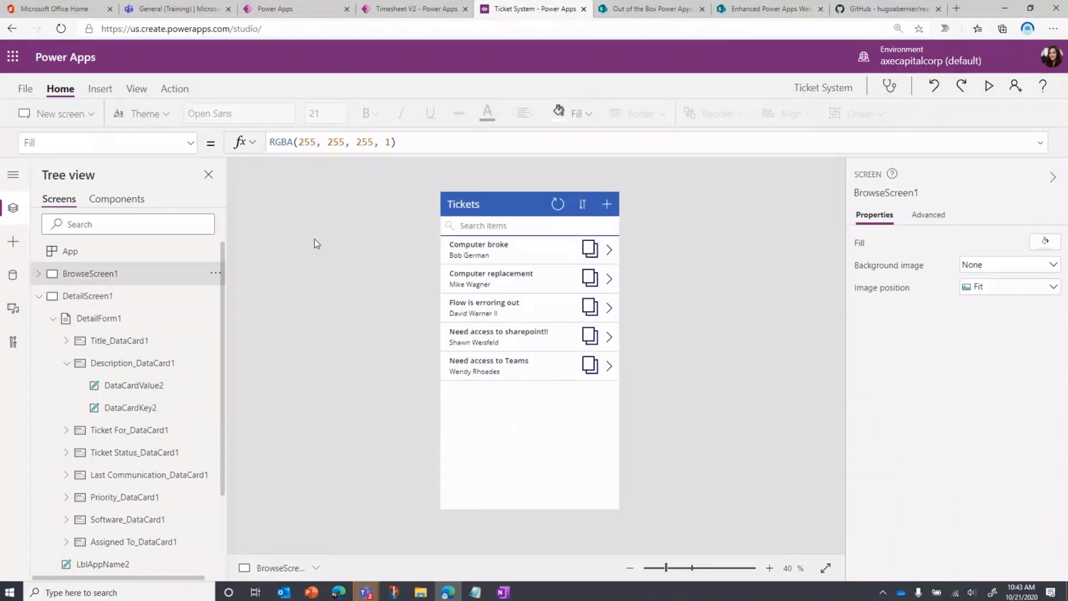
left_click(470, 204)
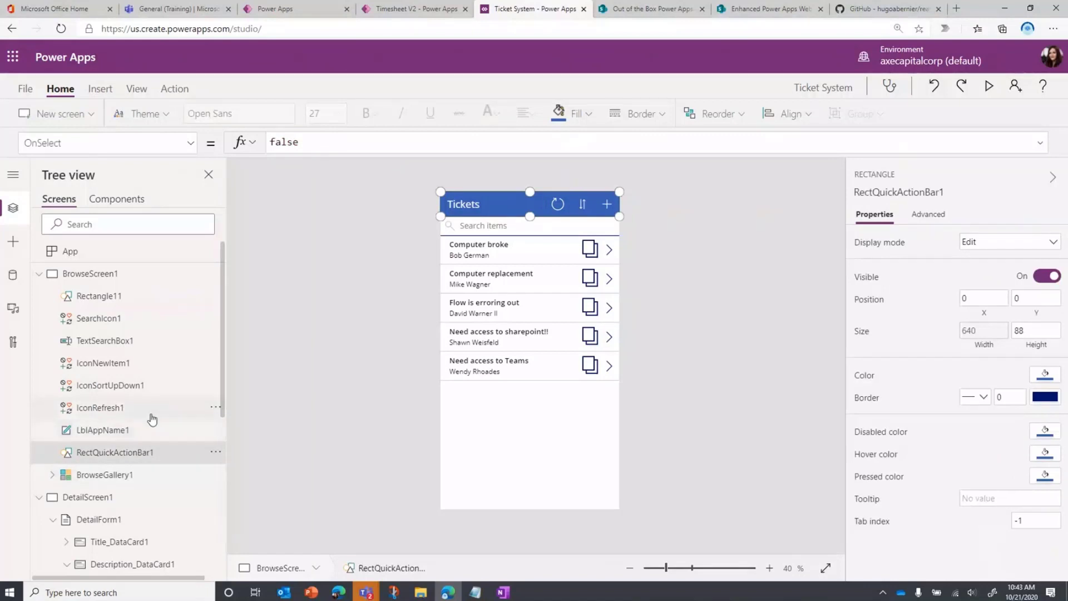
left_click(189, 142)
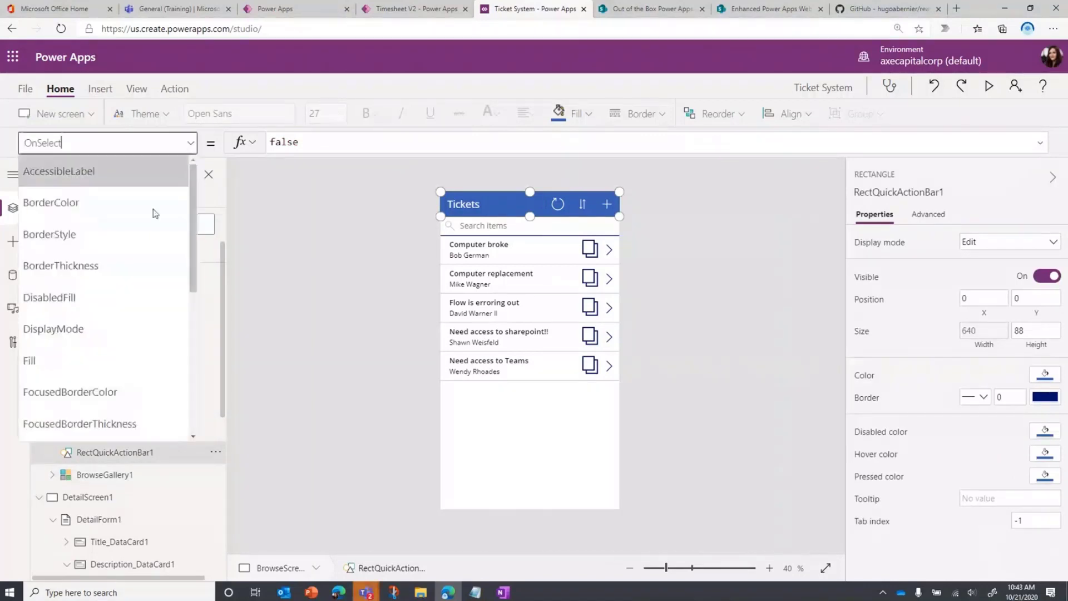
left_click(66, 357)
left_click(1039, 144)
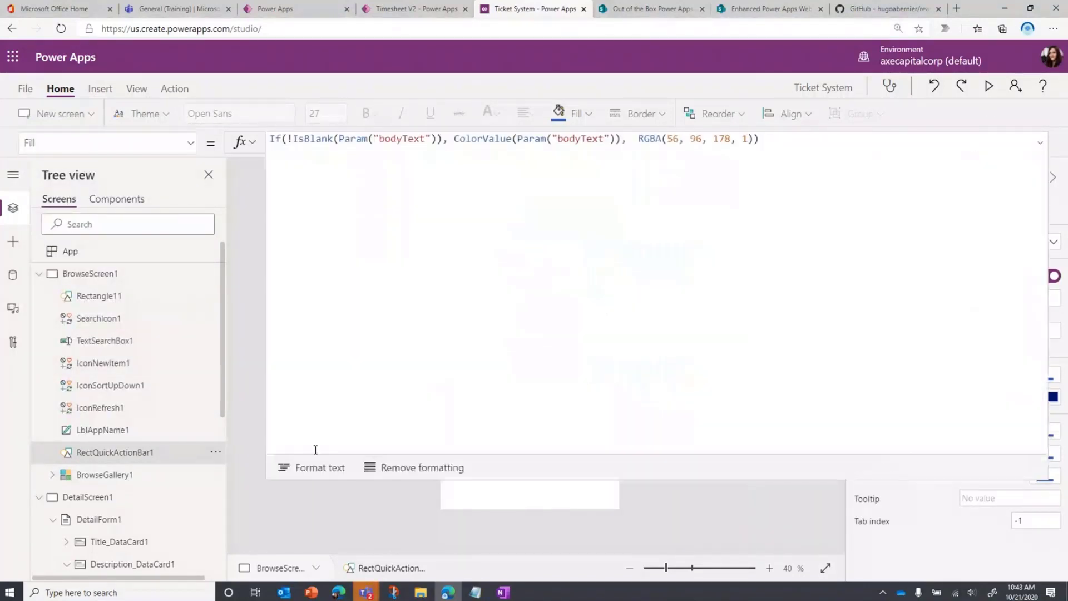
Format the Fill formula, examine its bodyText check, ColorValue call and RGBA fallback, and collapse the formula editor
left_click(313, 467)
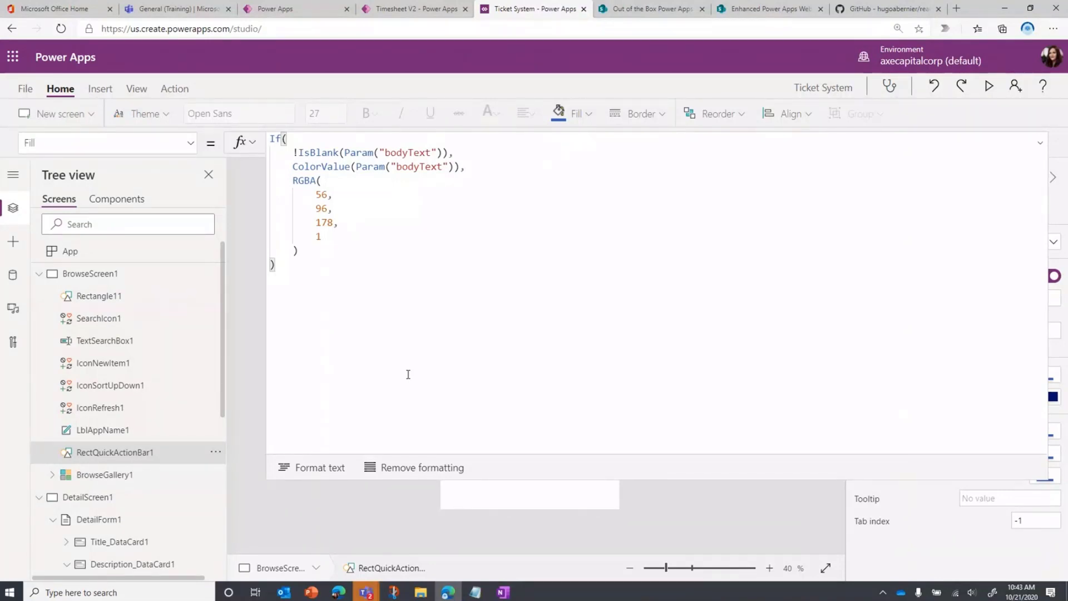
left_click(314, 162)
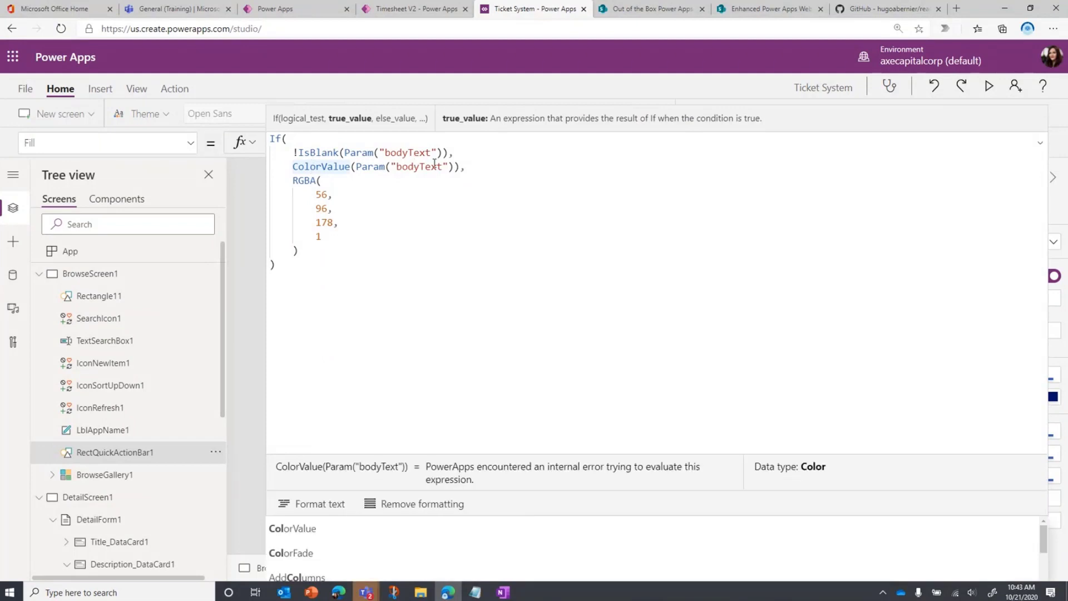
left_click(366, 181)
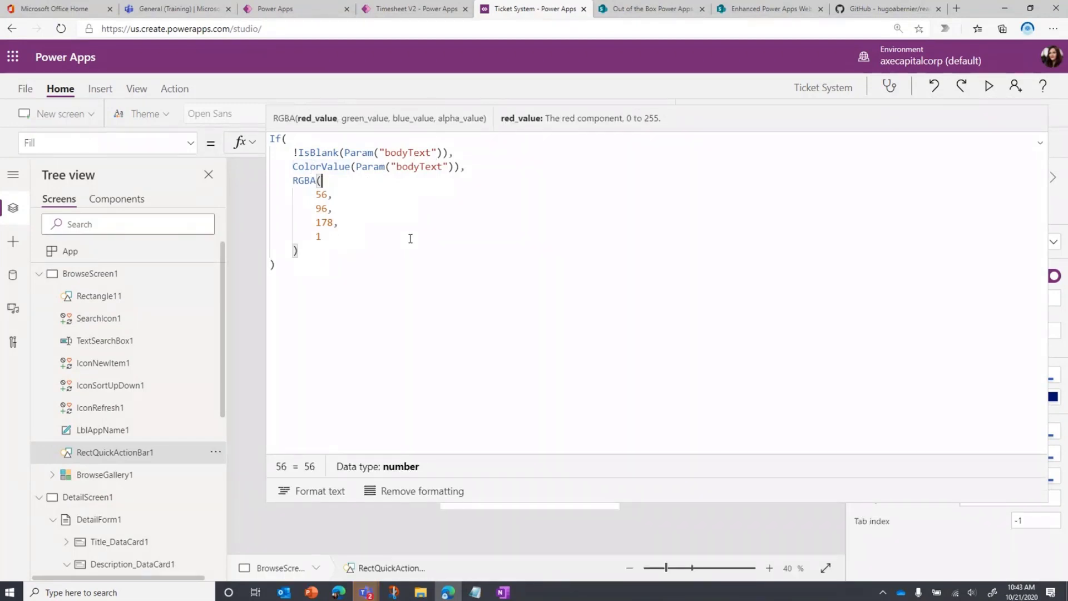
left_click(1041, 143)
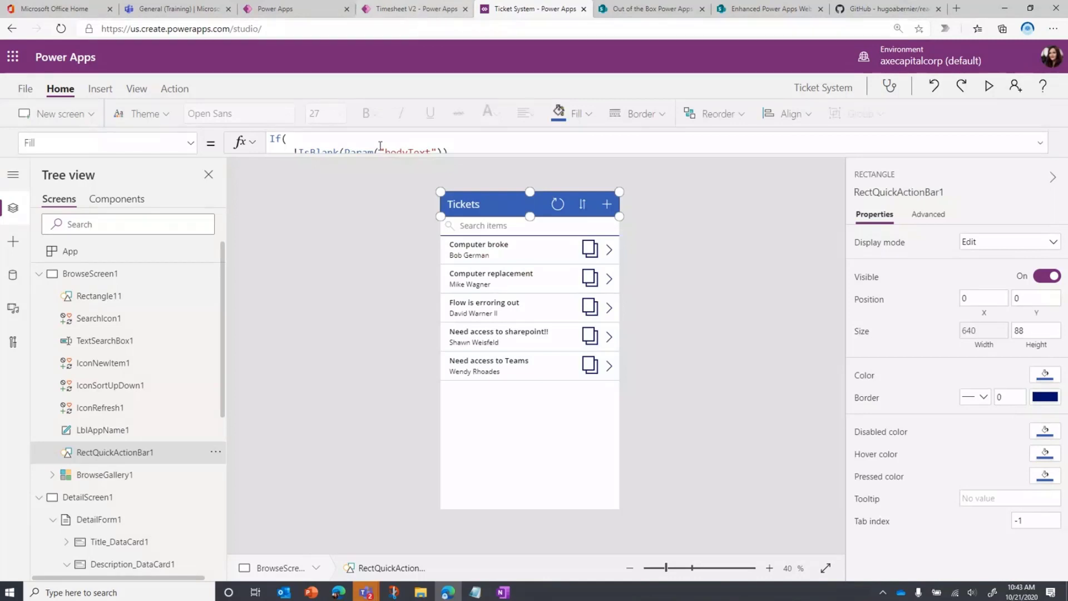
Collapse BrowseScreen1 in the tree view and display DetailScreen1
left_click(556, 484)
left_click(39, 275)
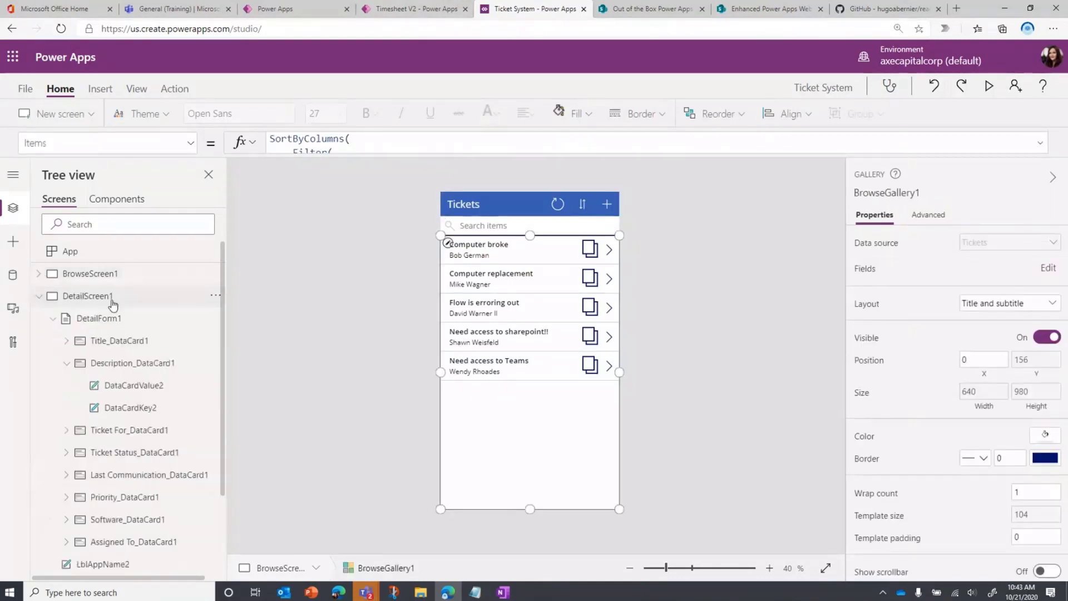
left_click(109, 296)
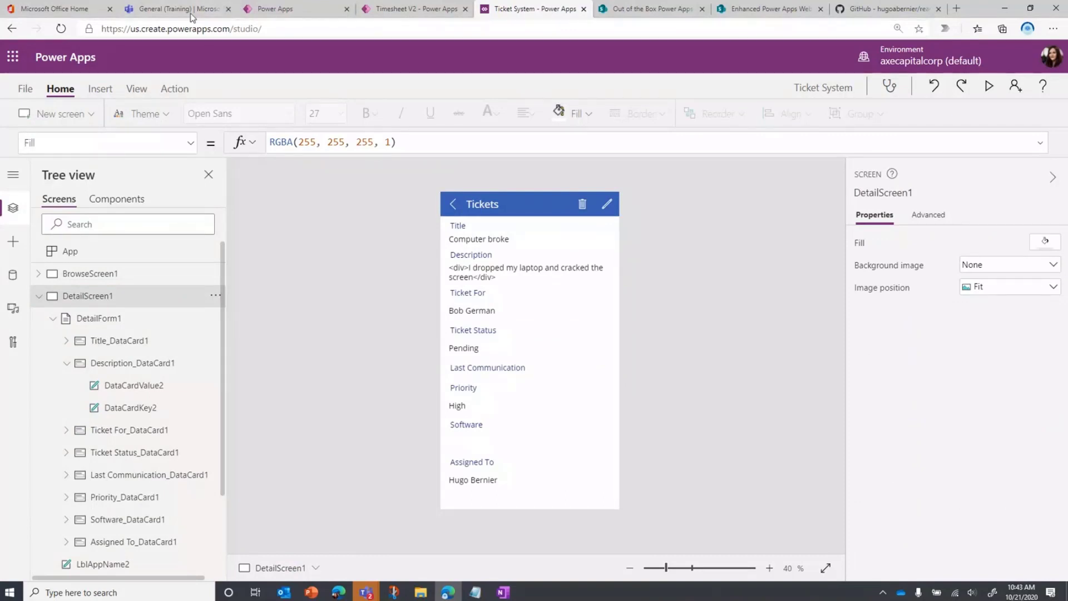
Return to the Enhanced Power Apps Web Part page in SharePoint, close the web part settings and republish the page
left_click(788, 11)
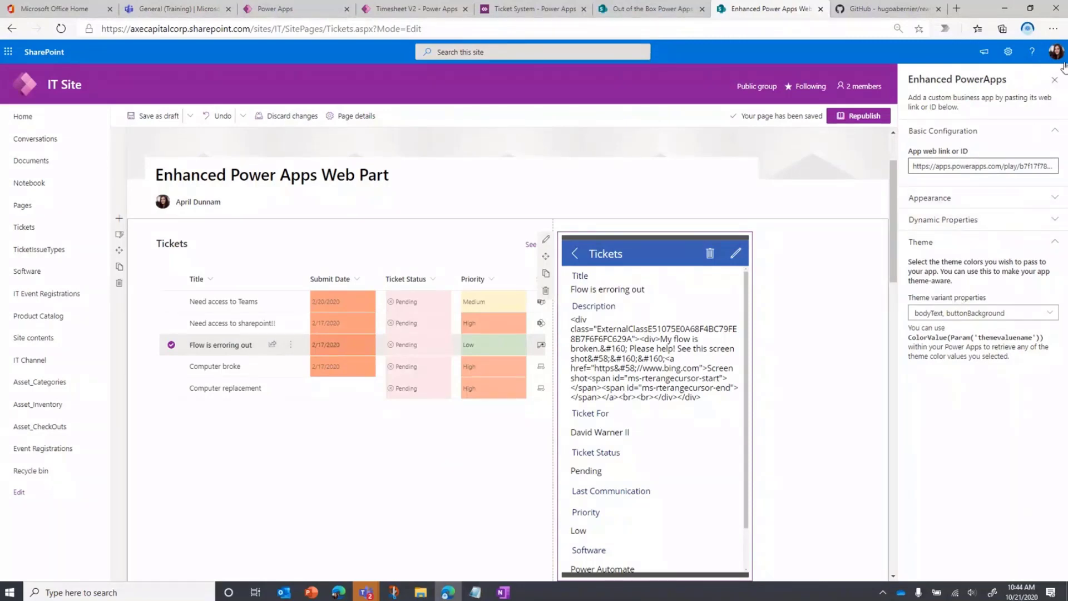
left_click(1054, 79)
left_click(1029, 116)
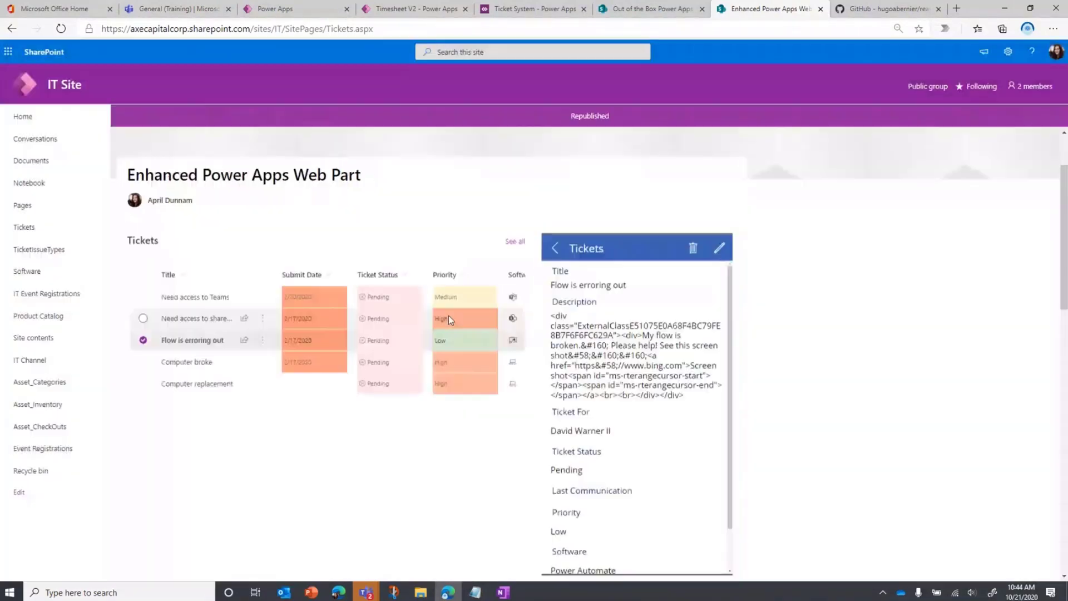
Select the "Need access to sharepoint!!" ticket to show its details in the embedded app, and clear the ticket selections
left_click(143, 318)
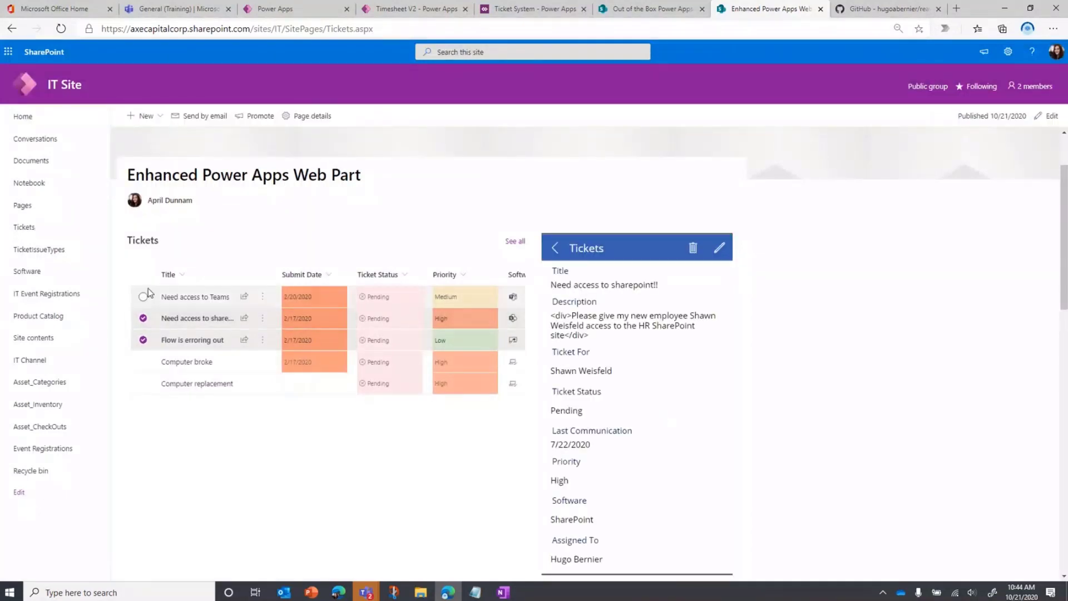
left_click(144, 320)
left_click(143, 343)
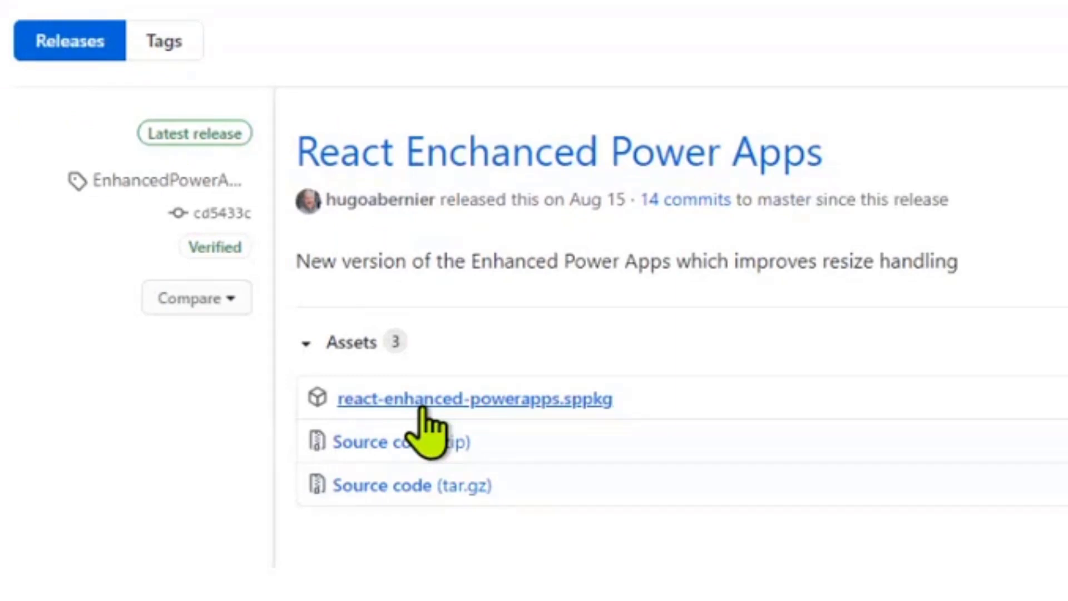
Download react-enhanced-powerapps.sppkg from the GitHub release, switch to the SharePoint admin center and highlight the tenant name in its address
left_click(422, 405)
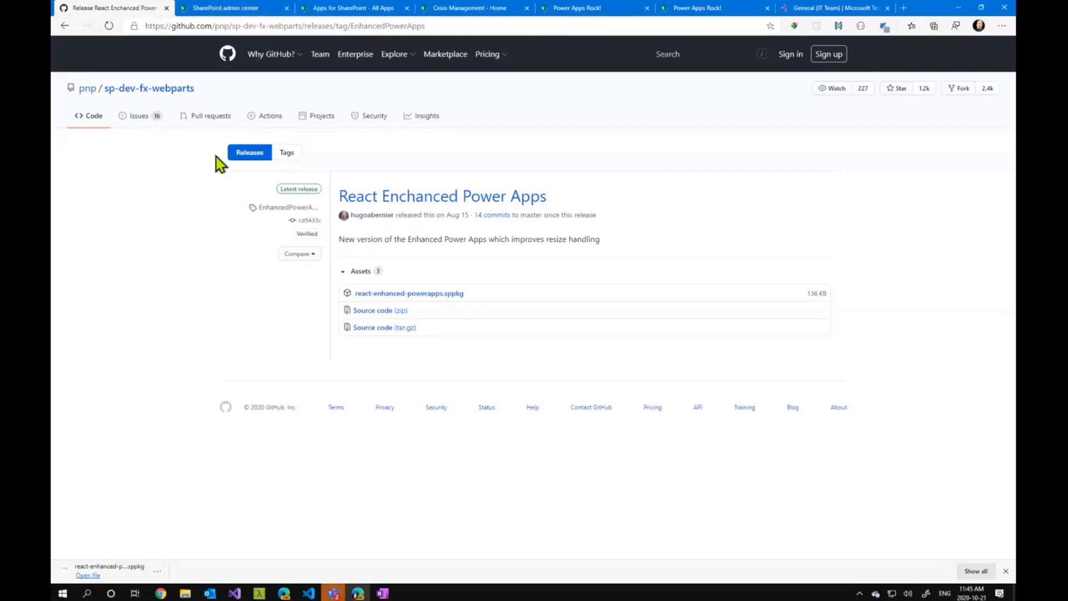
left_click(228, 11)
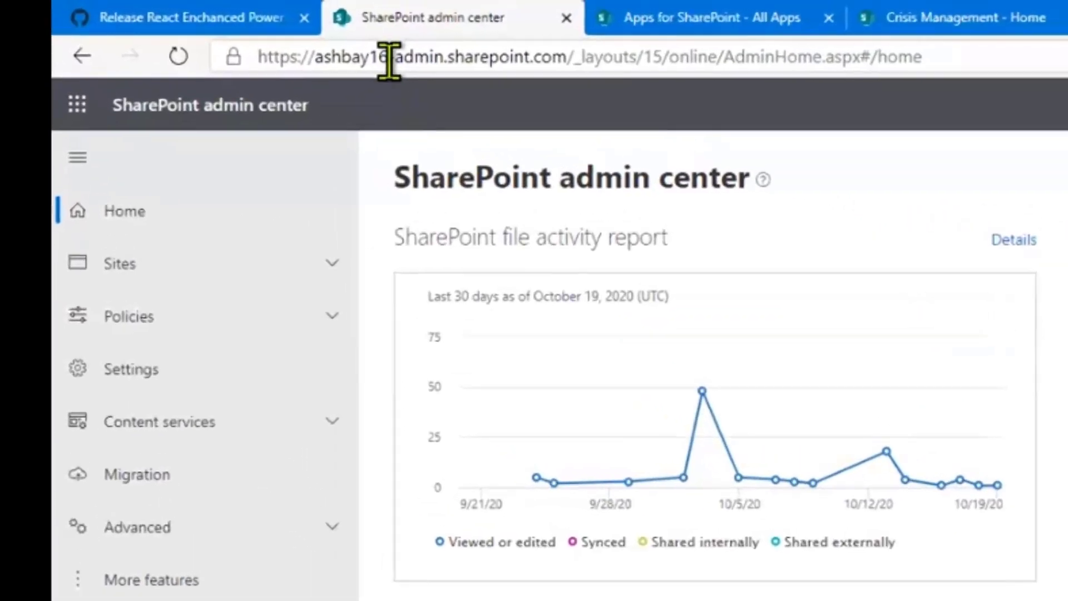
left_click_drag(388, 61, 314, 58)
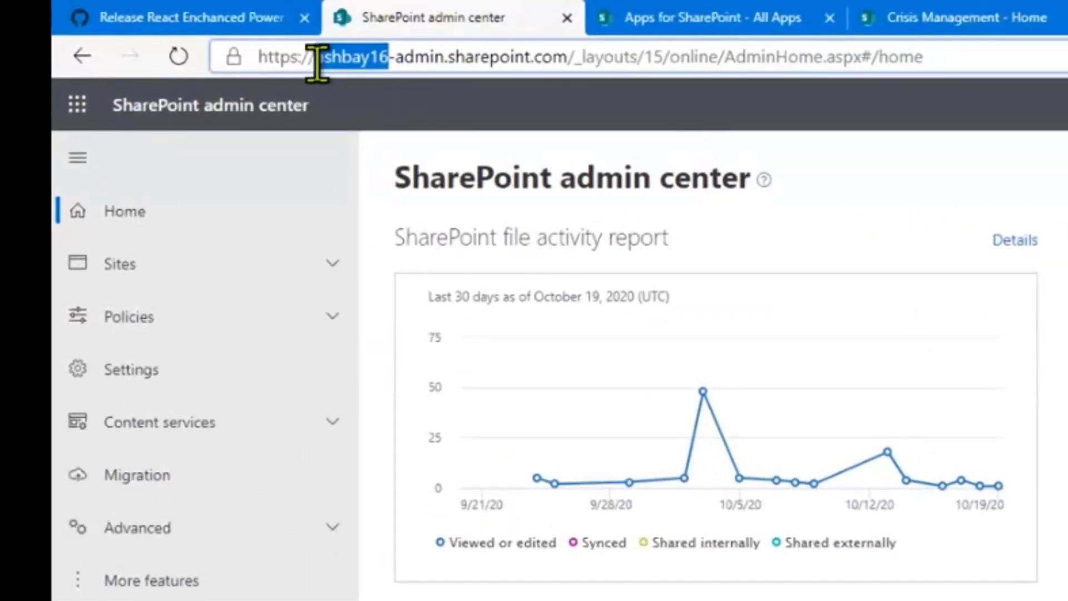
left_click(406, 57)
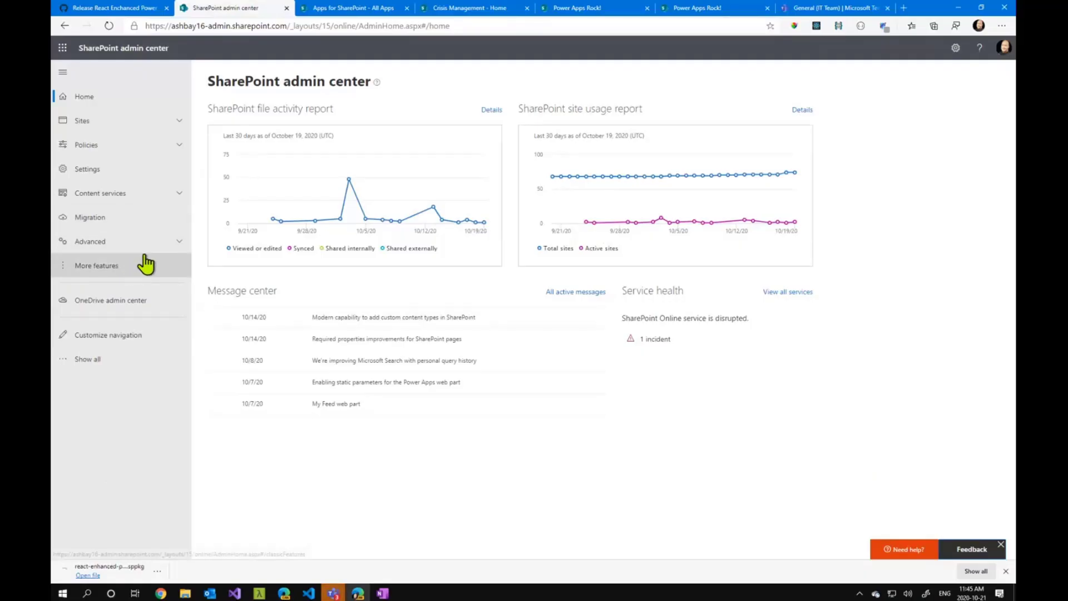
Open the Apps page from the admin center's additional features, and switch to the app catalog's Apps for SharePoint library
left_click(136, 271)
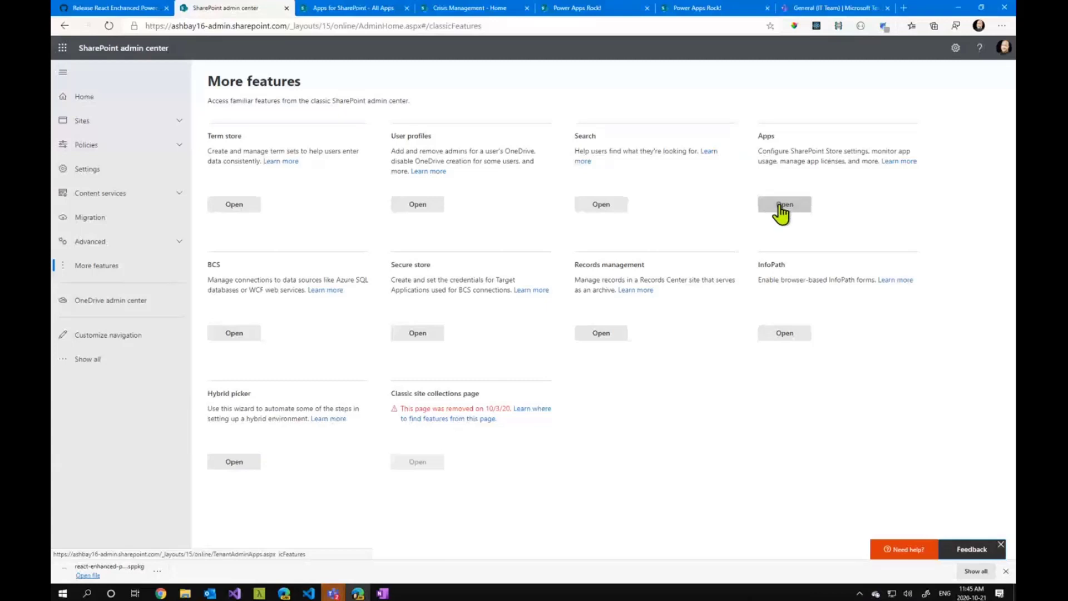
left_click(783, 205)
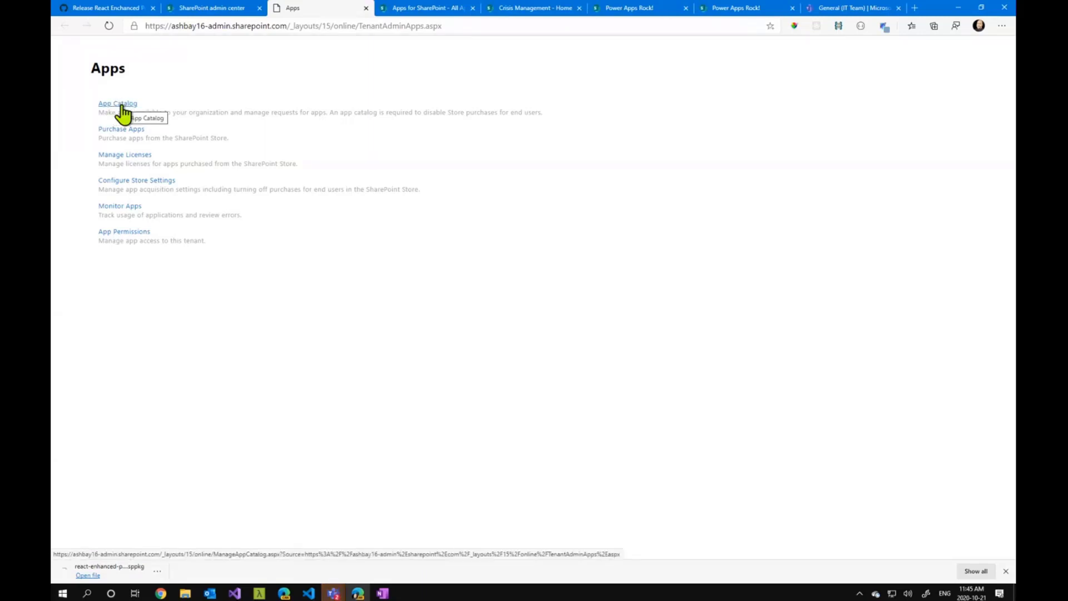
left_click(405, 9)
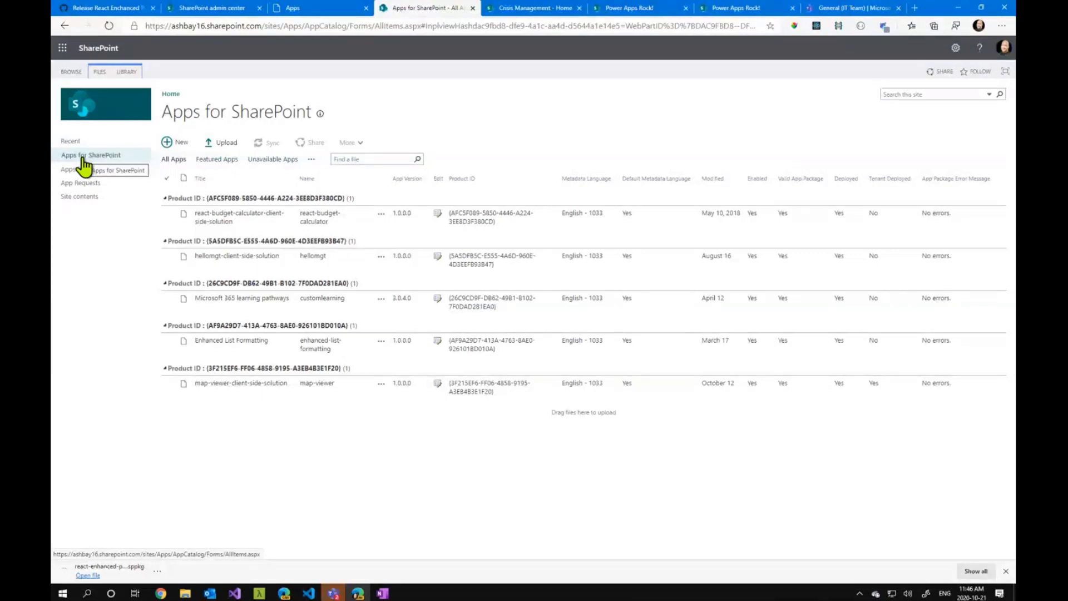
Upload react-enhanced-powerapps.sppkg from Downloads to the Apps for SharePoint library and deploy the solution
left_click(226, 146)
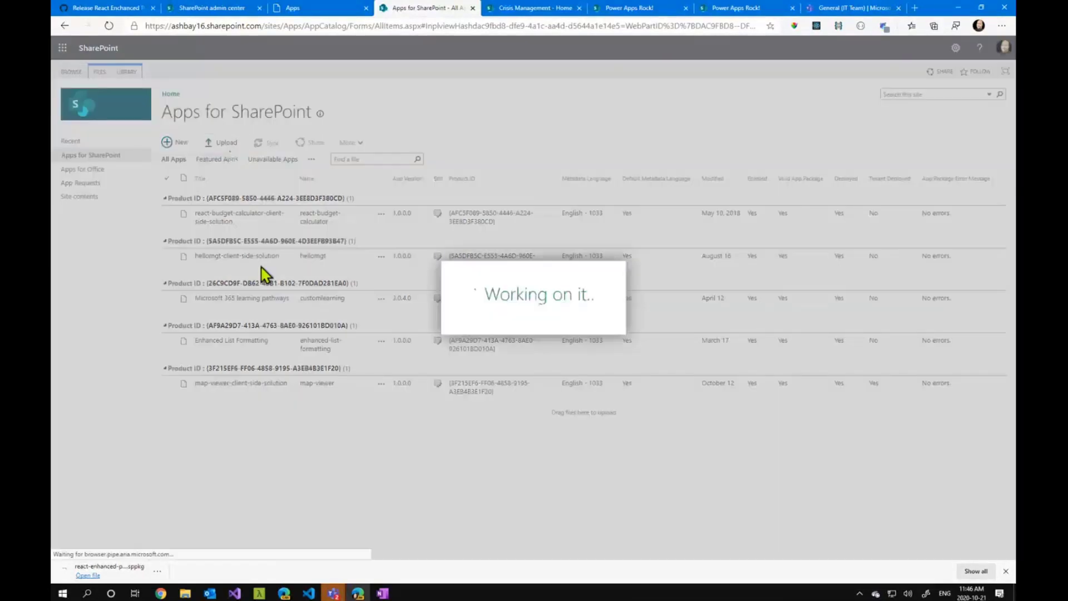
left_click(502, 251)
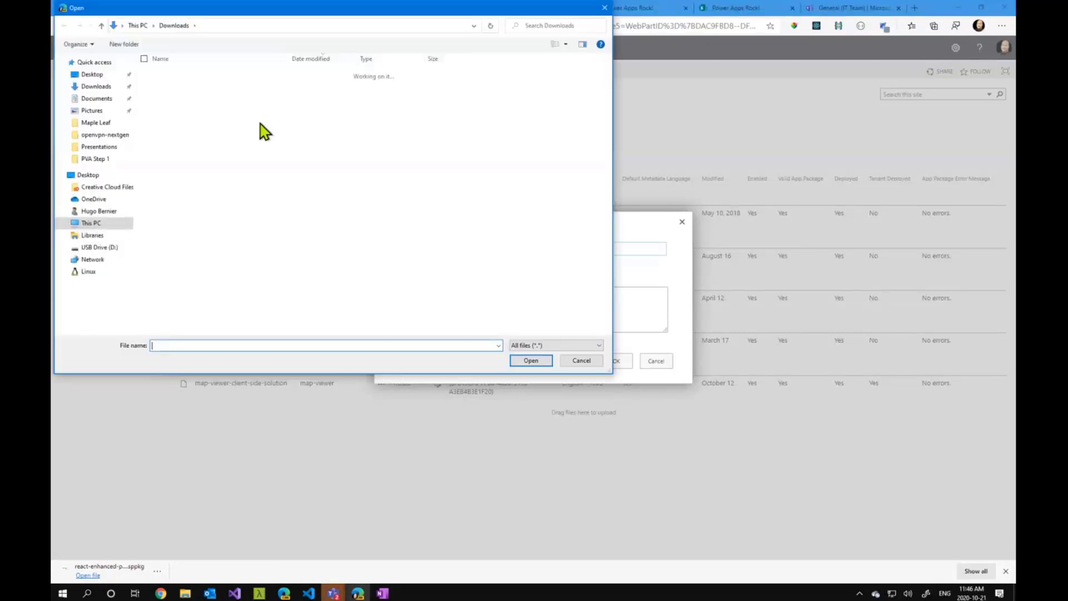
left_click(87, 87)
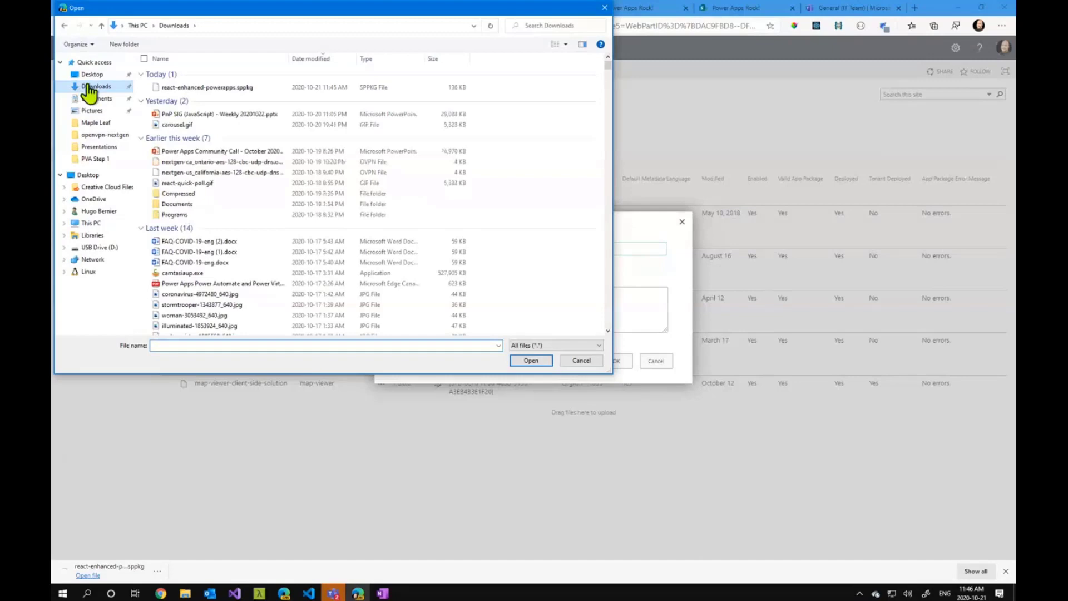
left_click(223, 89)
double_click(223, 88)
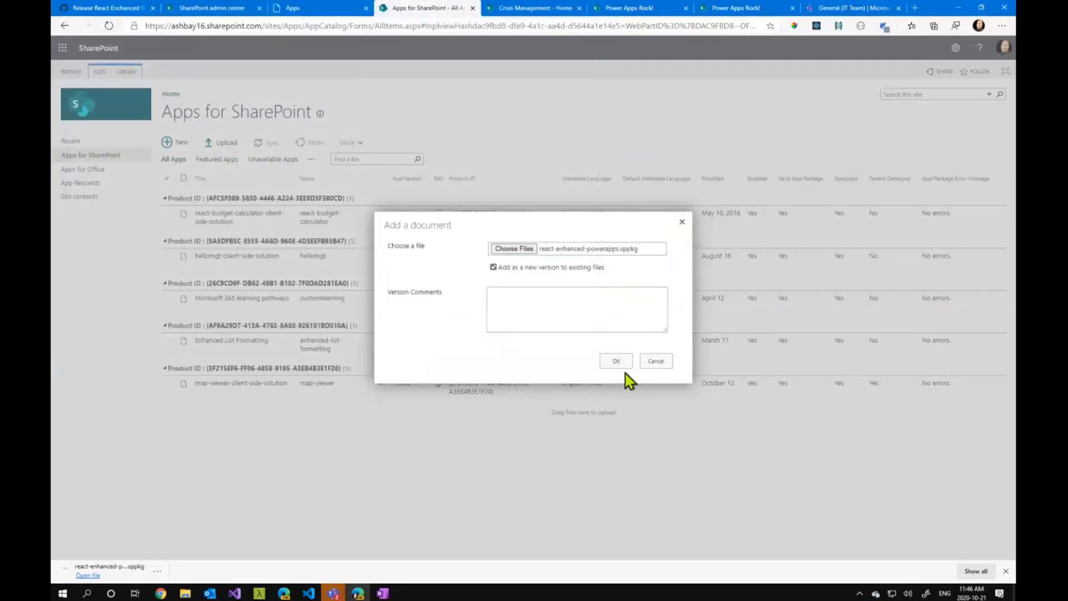
left_click(617, 360)
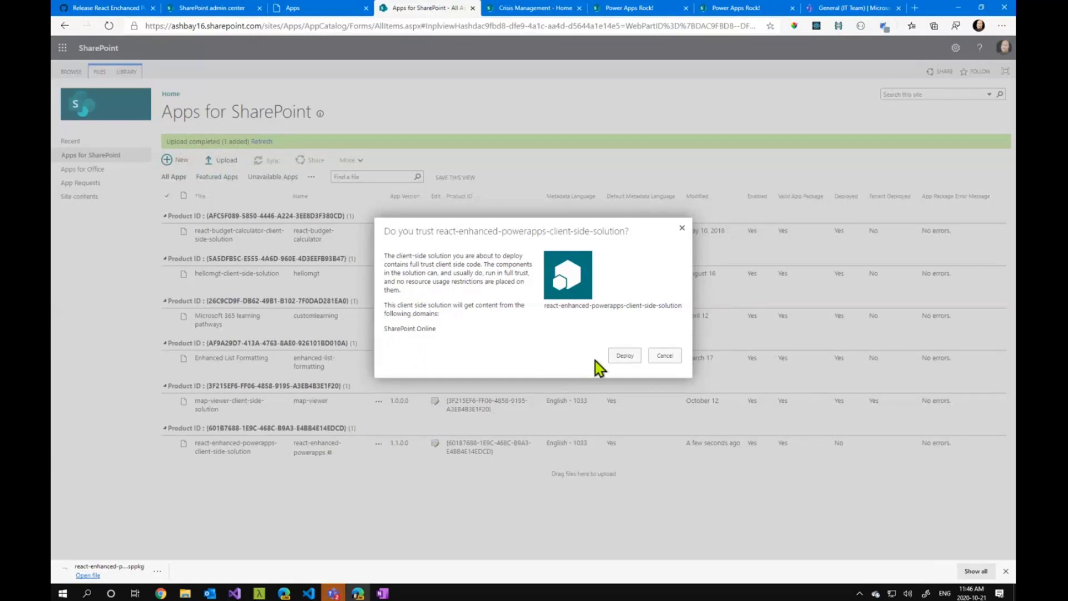
left_click(624, 356)
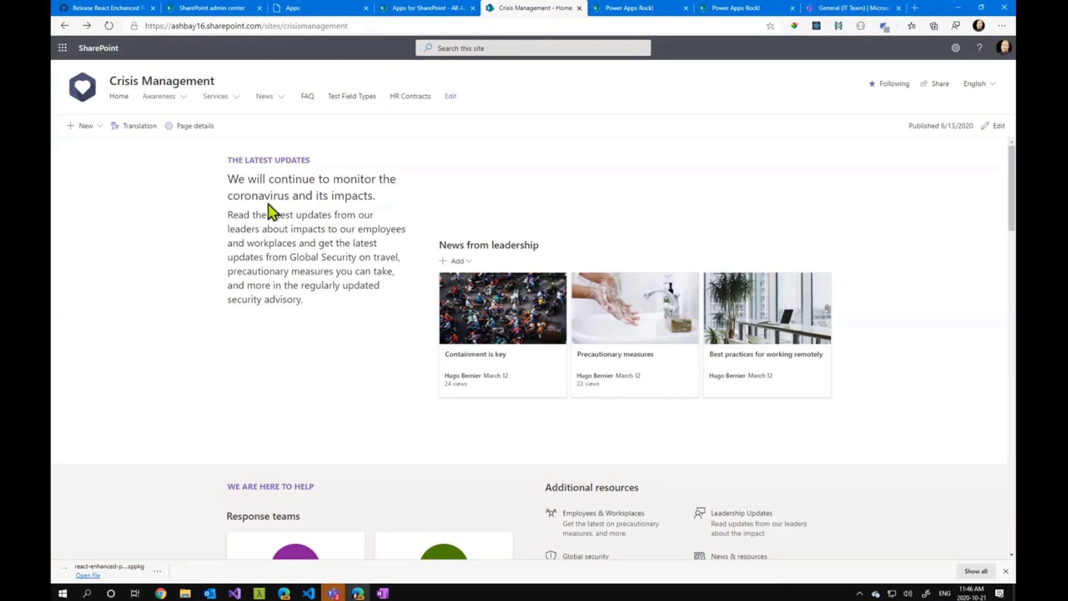
Add the react-enhanced-powerapps-client-side-solution app to the Crisis Management site and refresh its site contents
left_click(955, 47)
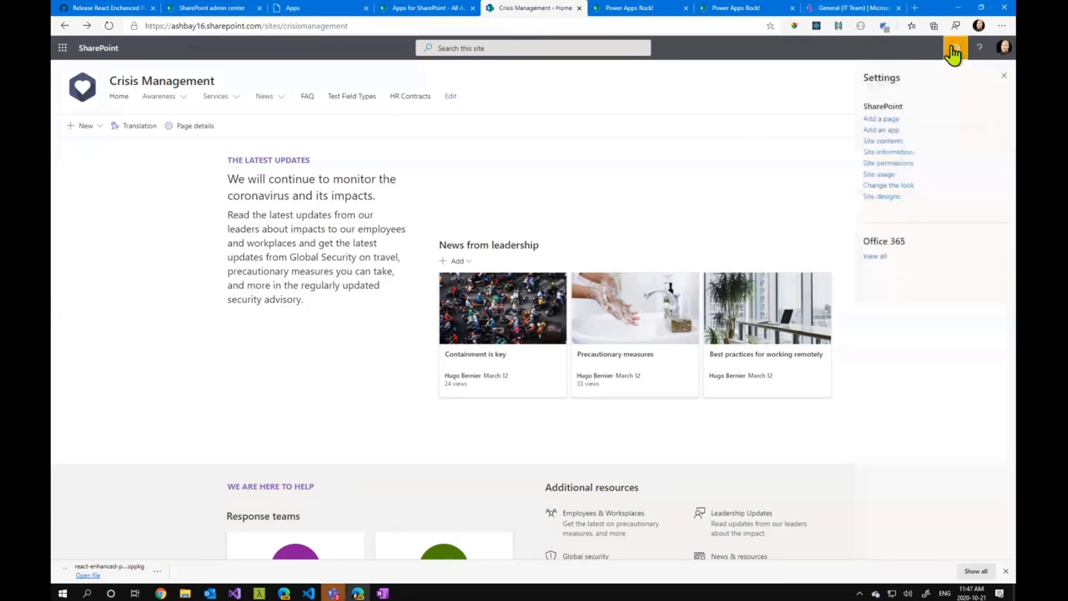
left_click(882, 131)
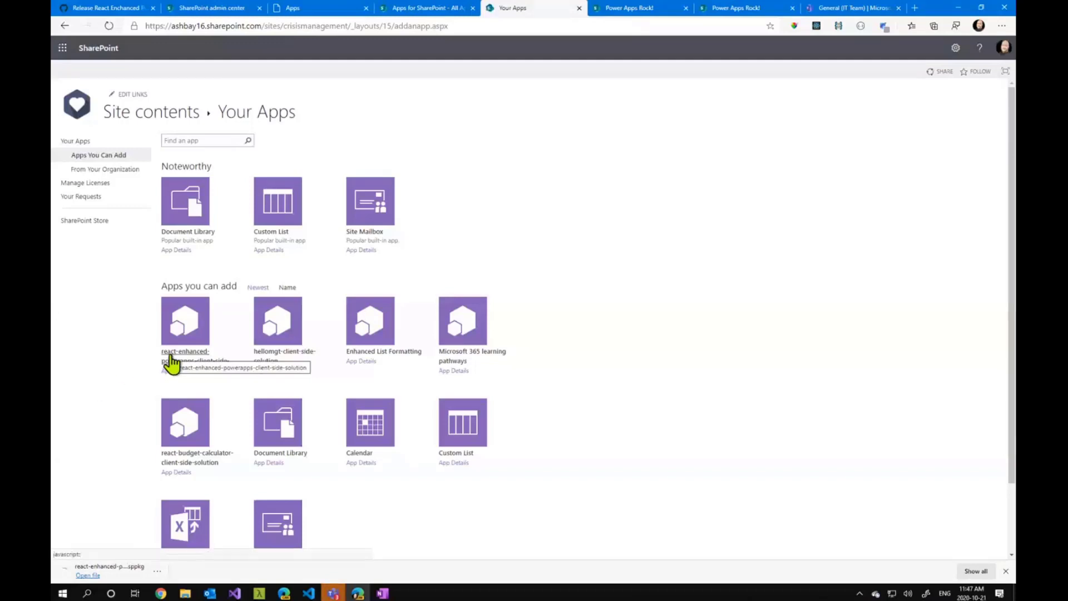
left_click(189, 323)
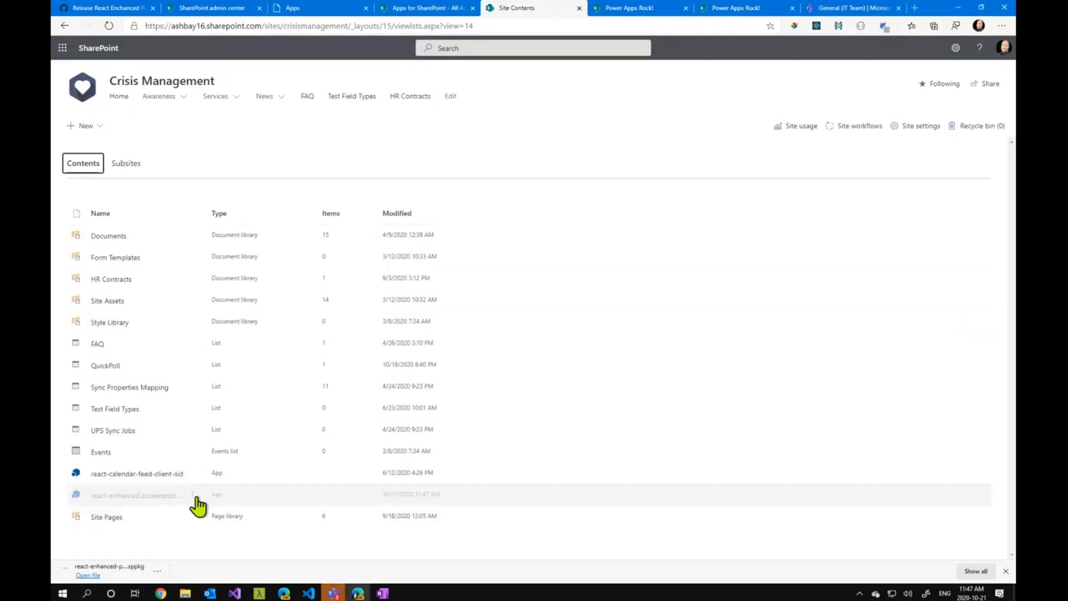
left_click(108, 26)
left_click(109, 26)
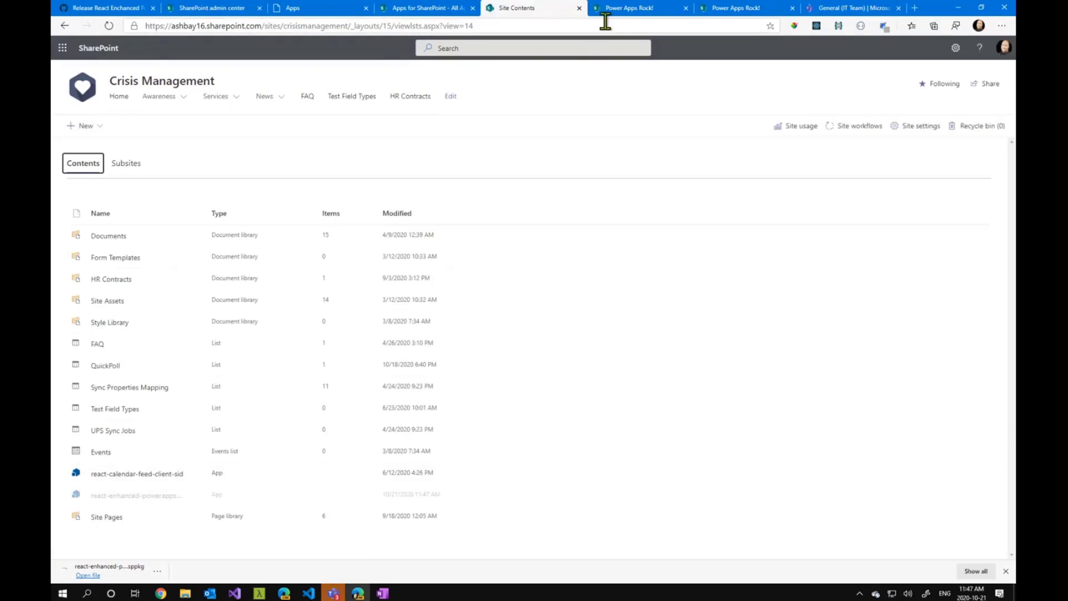
Switch to the "Power Apps Rock!" page on the Ashbay Team Site, reload it and put it in edit mode
left_click(623, 9)
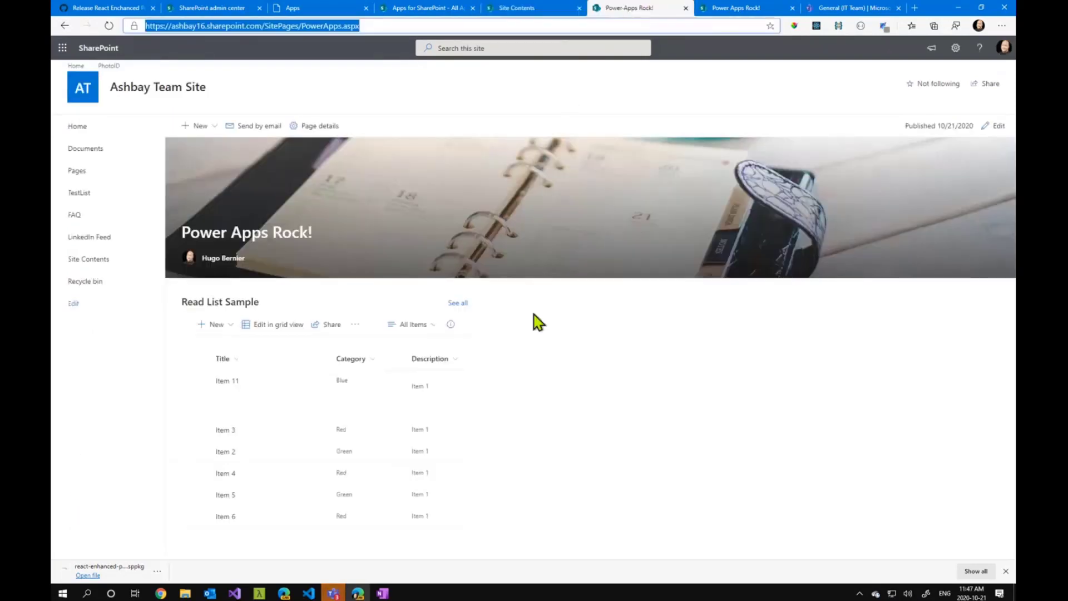
left_click(109, 26)
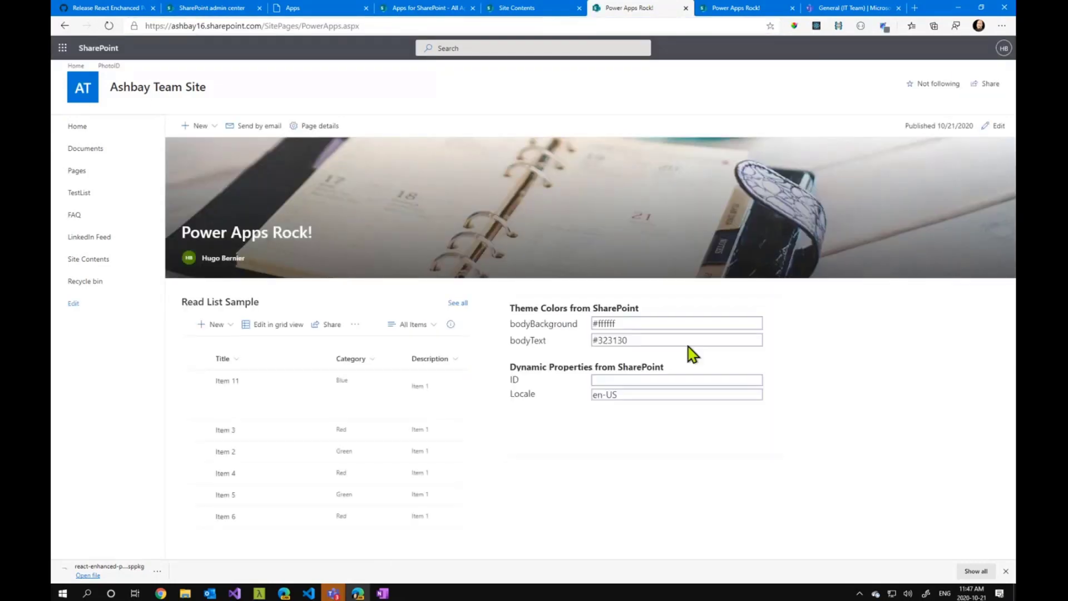
left_click(994, 131)
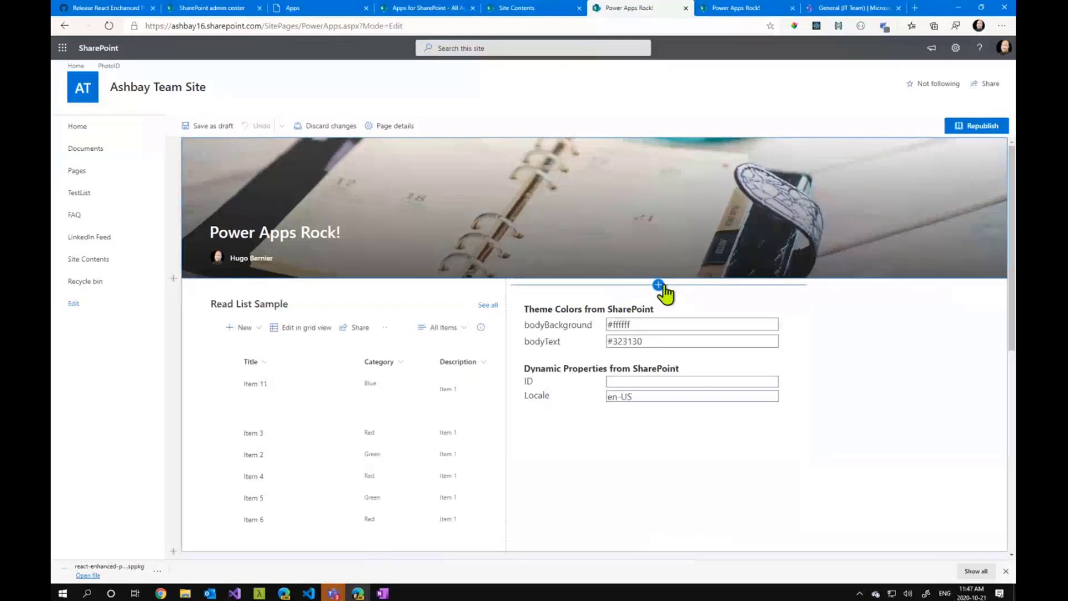
Add an Enhanced PowerApps web part above the existing one in column two, and delete the added web part
left_click(658, 285)
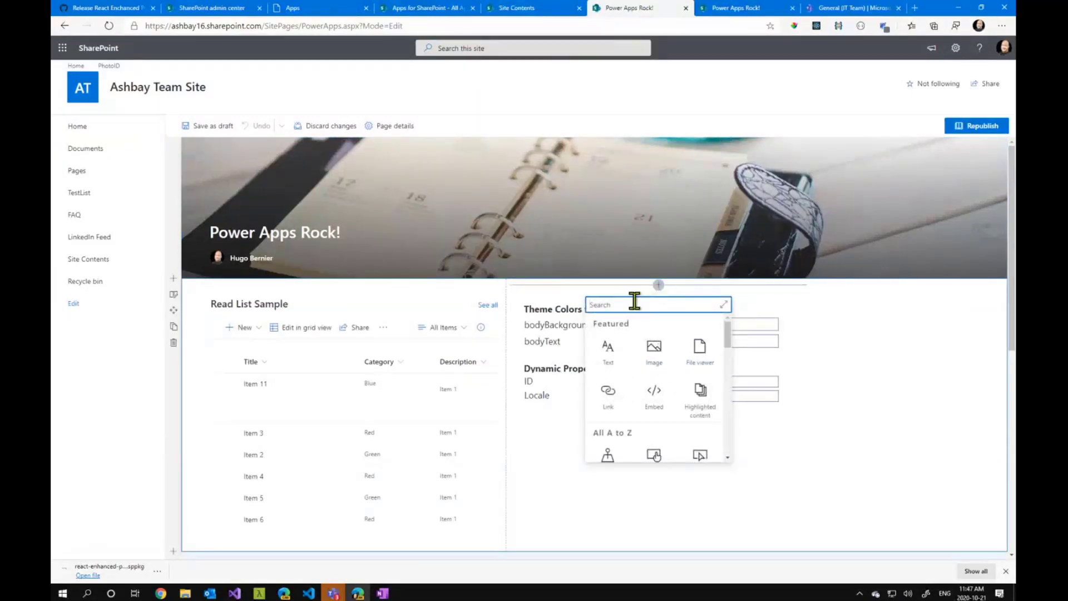
type("enha")
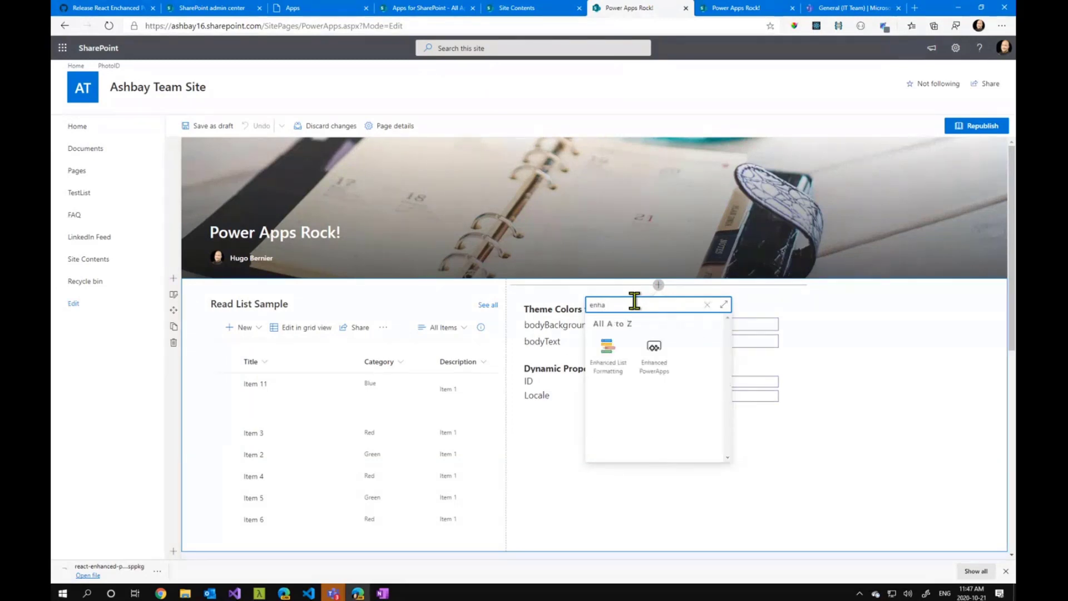
left_click(661, 374)
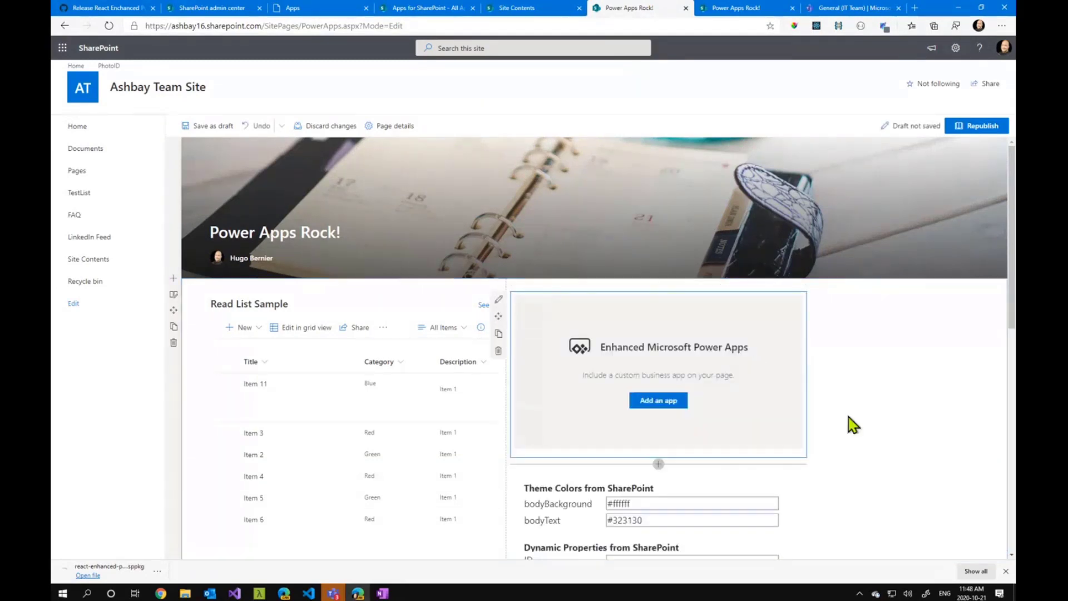
left_click(498, 351)
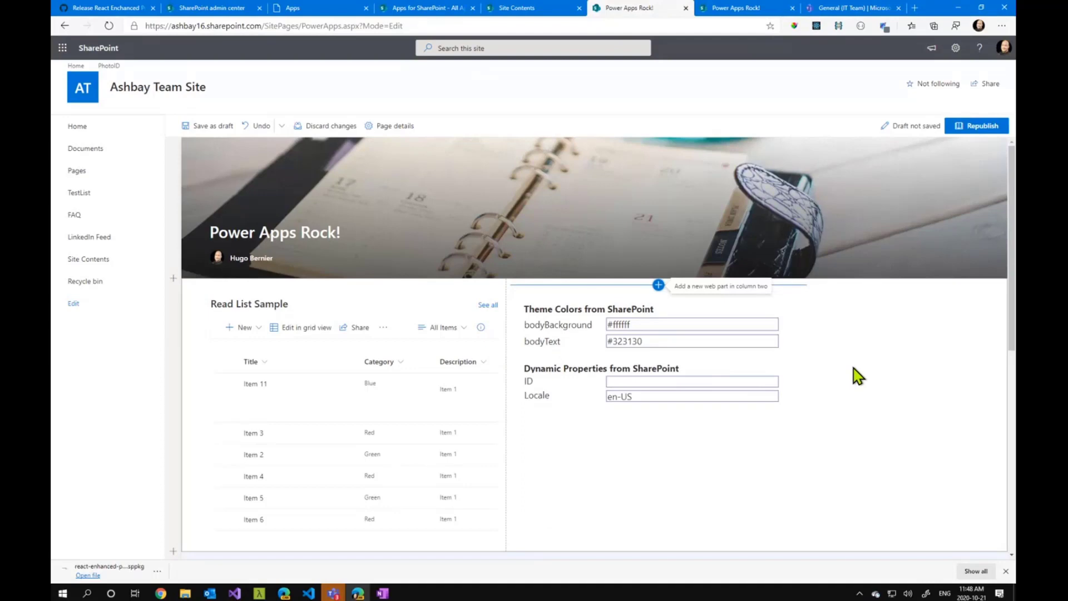
Open the existing Enhanced PowerApps web part's dynamic property settings, and switch passing the dynamic property as a parameter off and back on
left_click(554, 349)
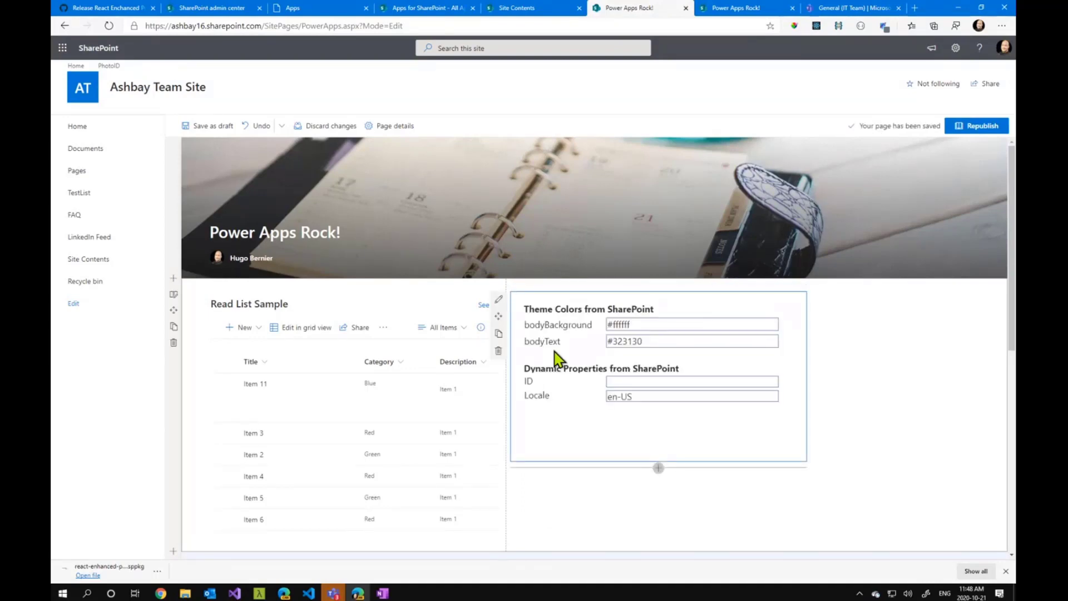
left_click(499, 303)
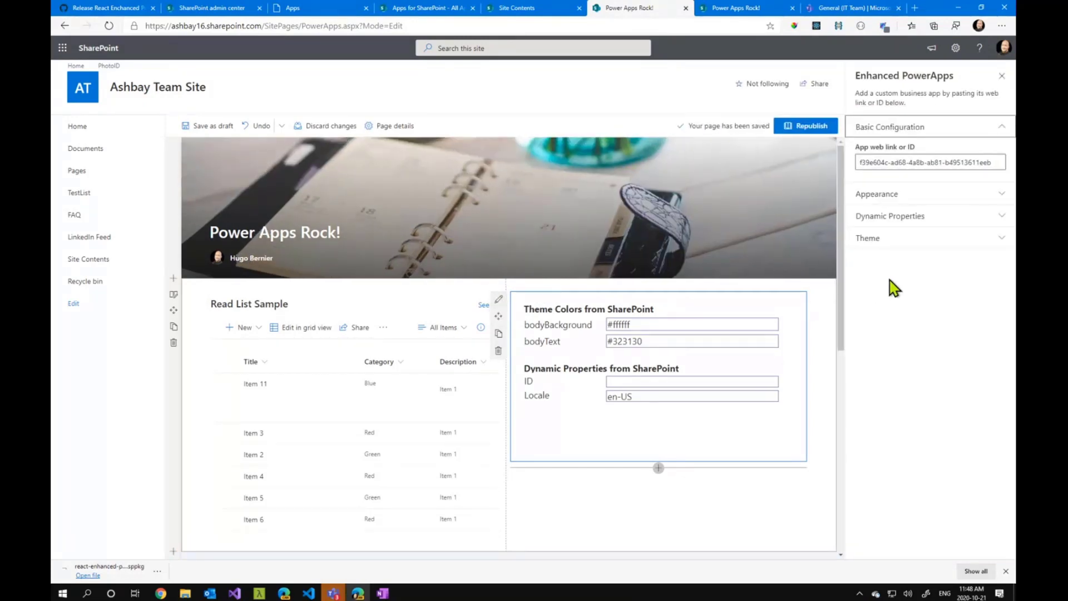
left_click(920, 218)
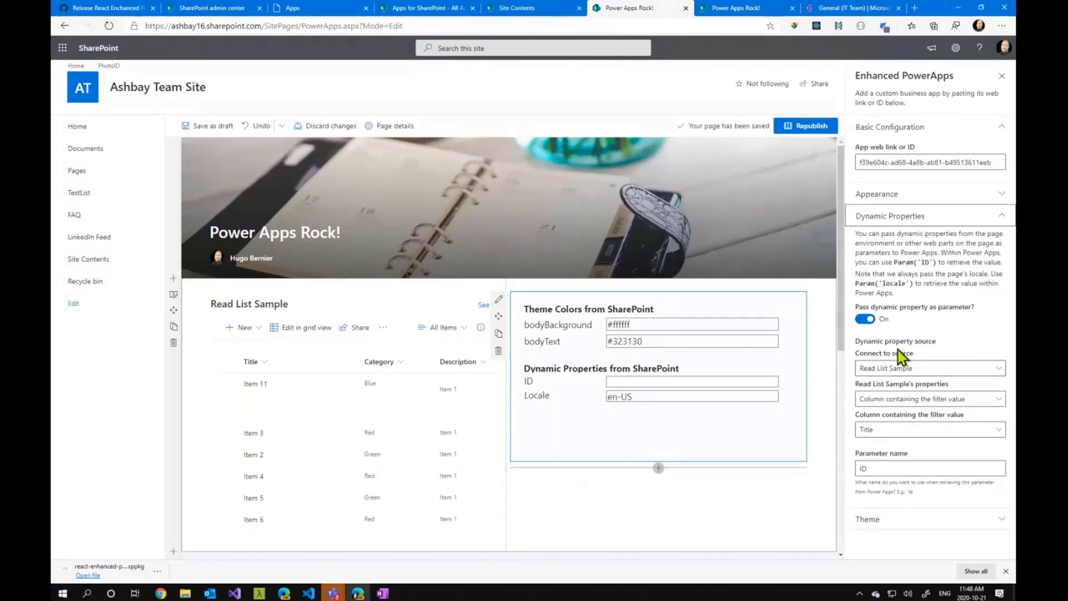
left_click(862, 319)
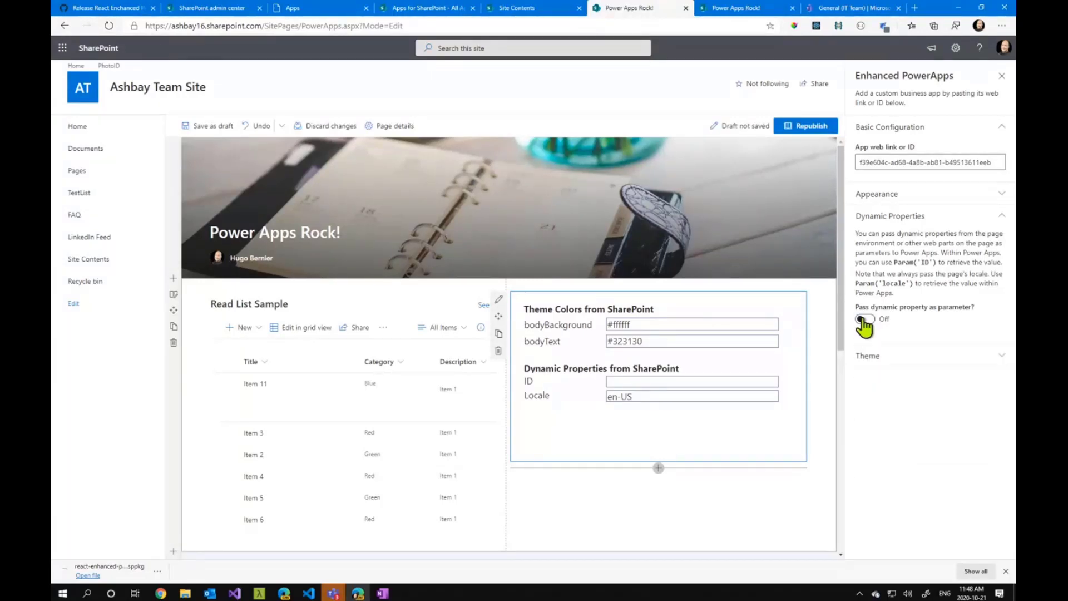
left_click(862, 320)
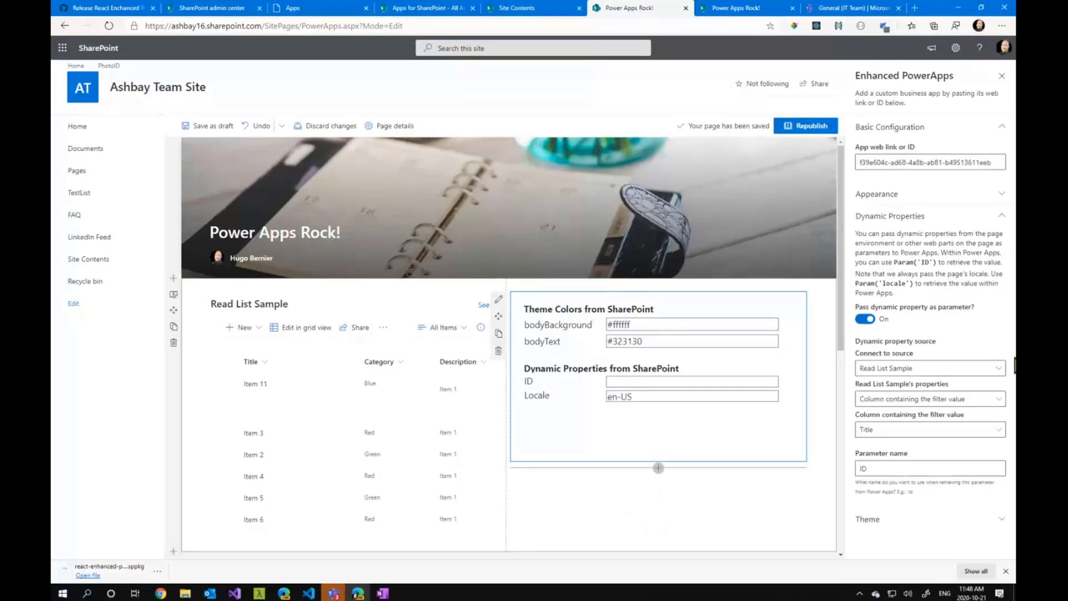
Connect the dynamic property source to Page environment with Site properties, and look through the available site properties
left_click(963, 369)
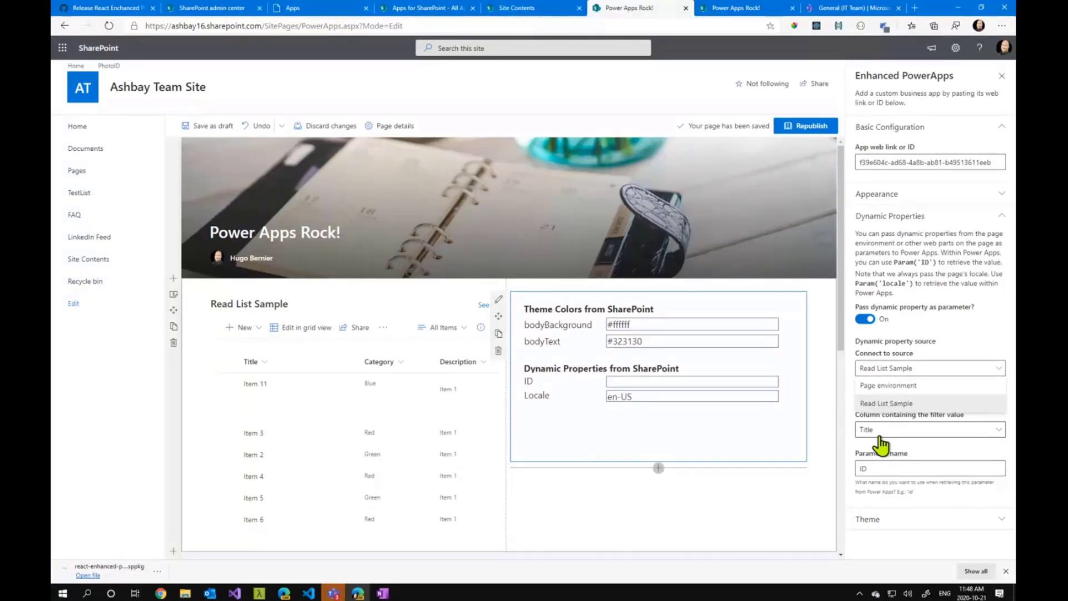
left_click(894, 386)
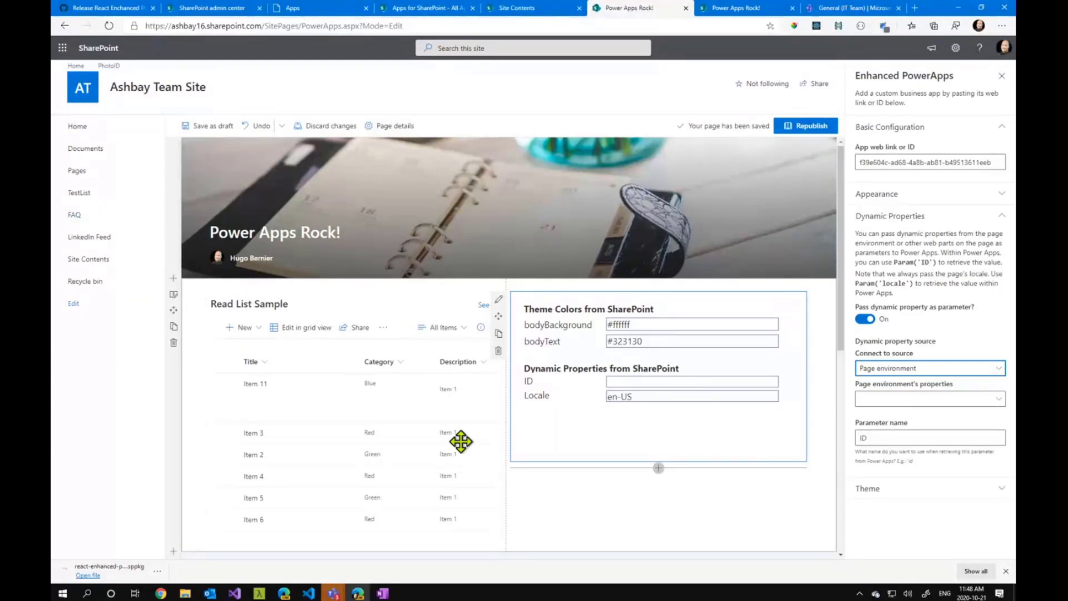
left_click(928, 401)
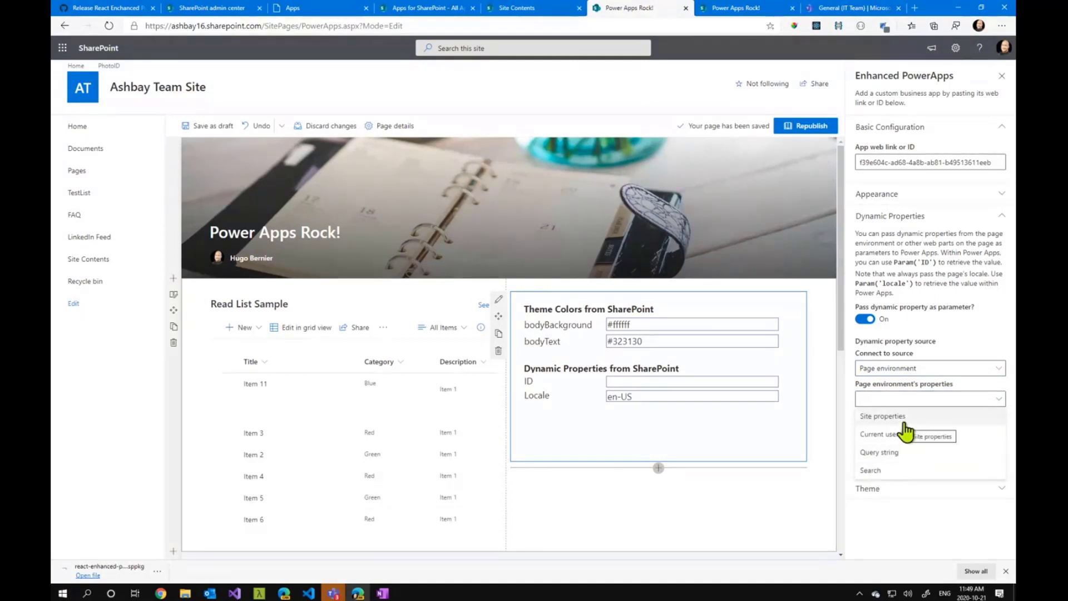
left_click(903, 419)
left_click(922, 432)
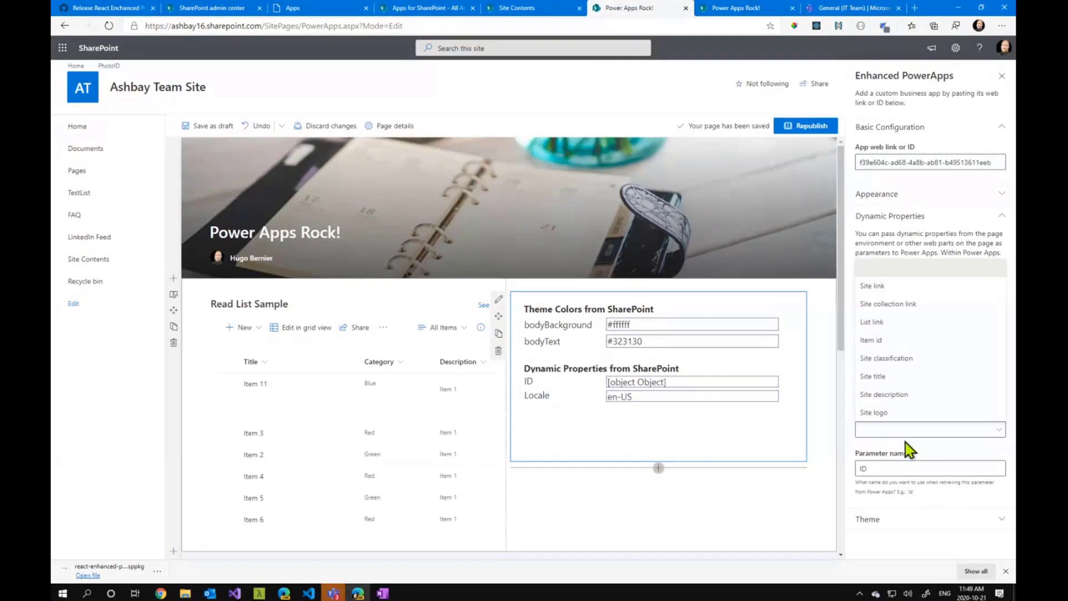
left_click(934, 438)
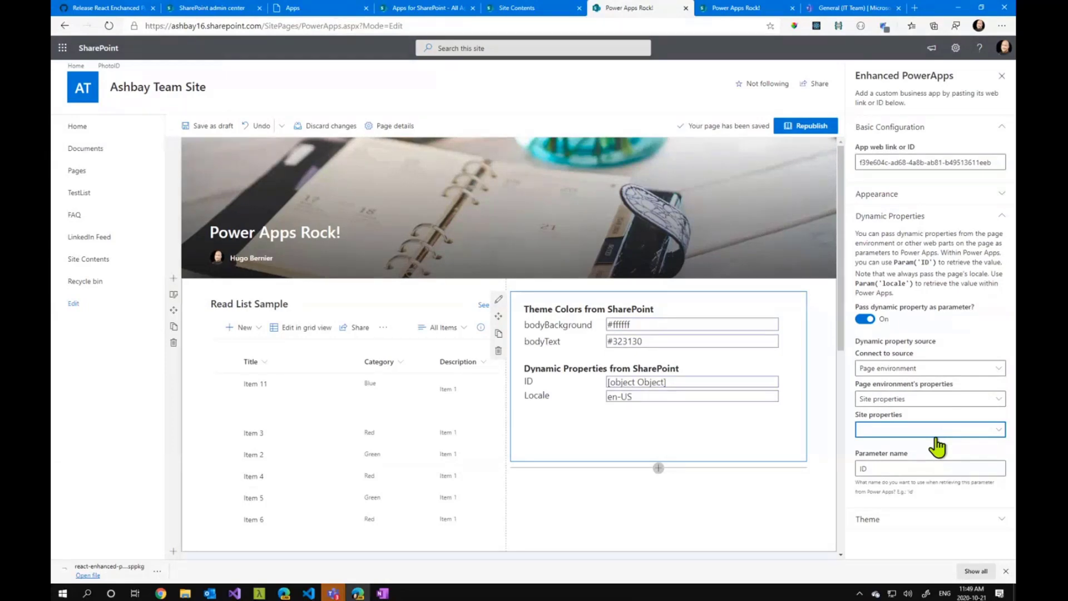
Change the page environment's property to Current user information and look through the available user fields
left_click(948, 399)
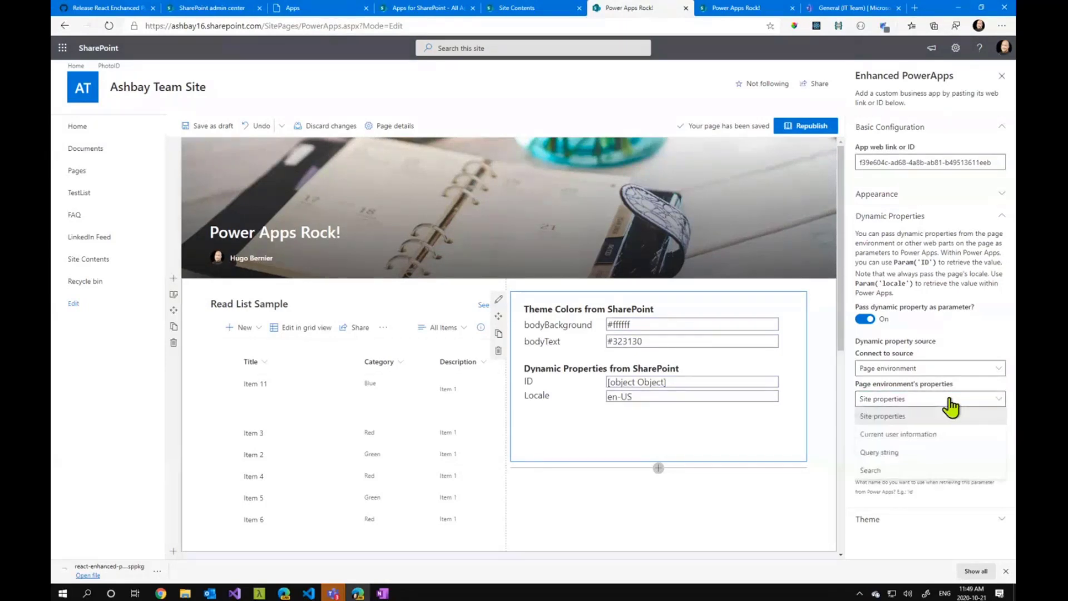
left_click(928, 437)
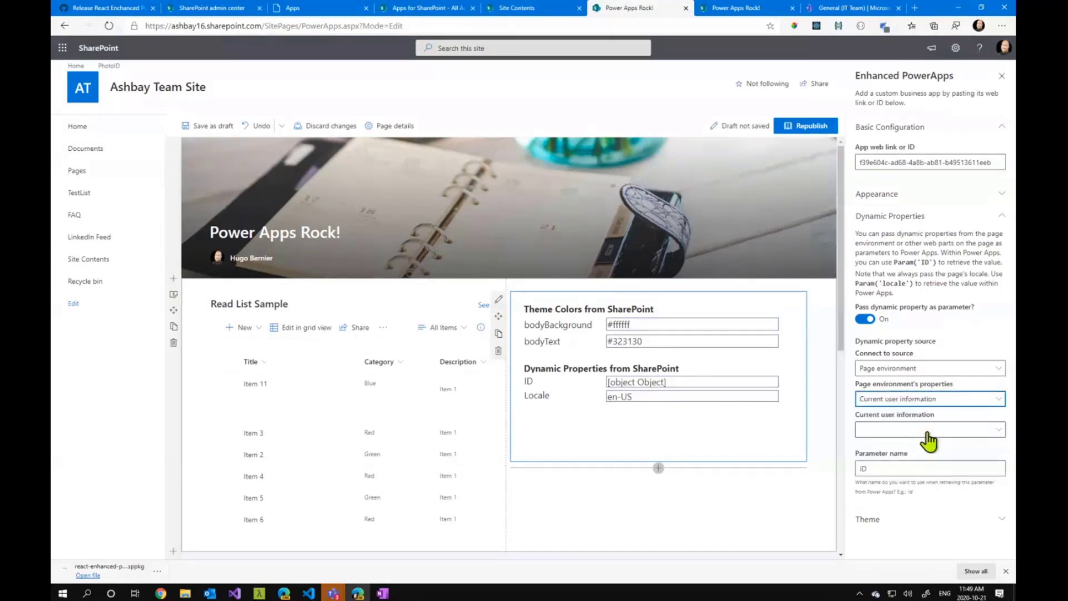
left_click(943, 431)
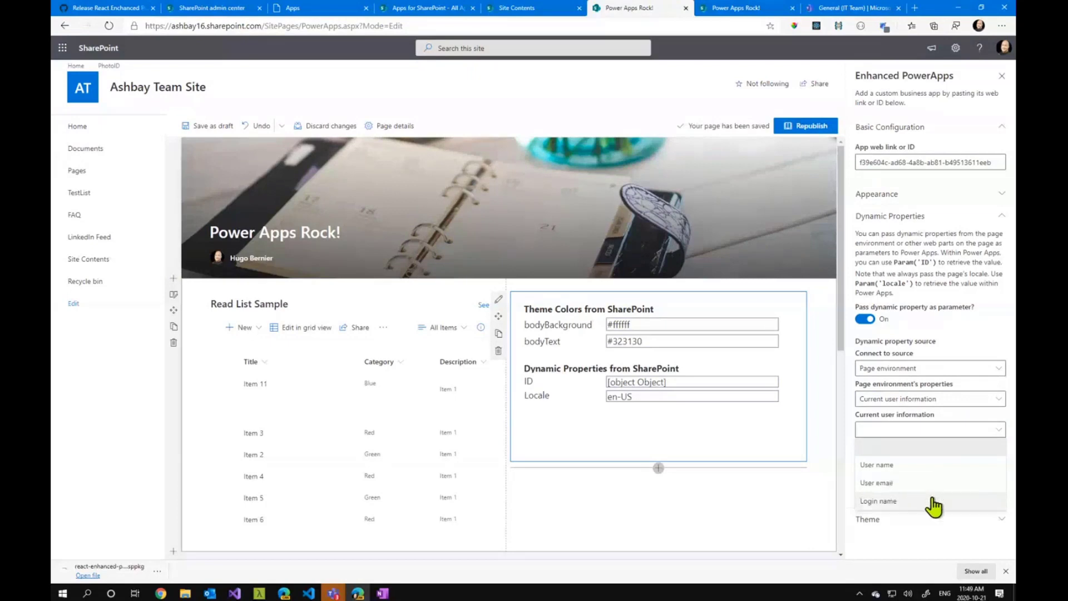
left_click(955, 426)
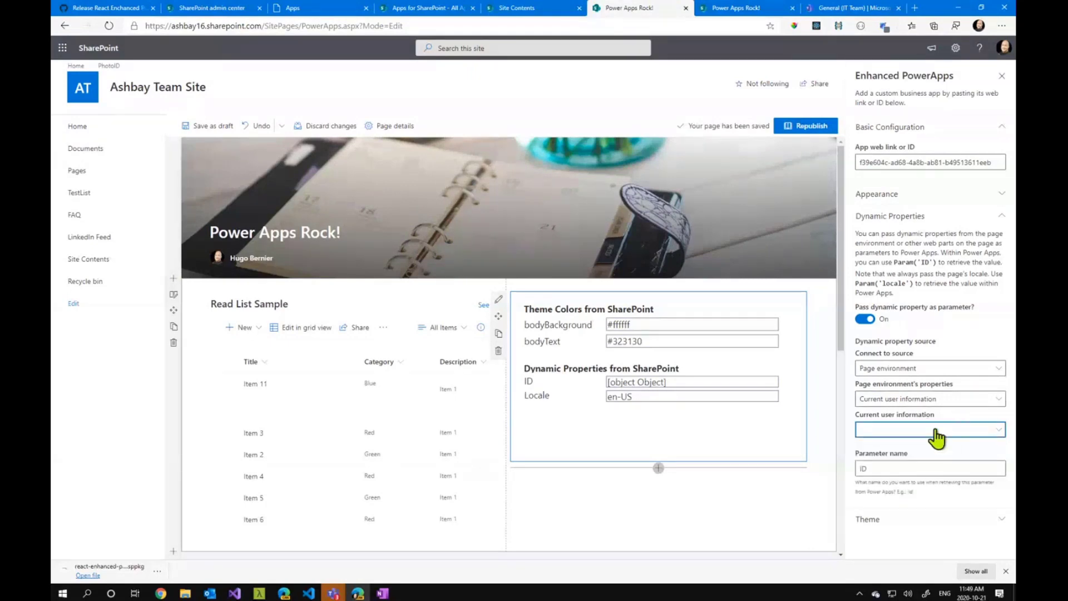
Set the page environment's property to Query string, Query parameters, Mode, highlighting the Mode=Edit parameter in the page address
left_click(937, 400)
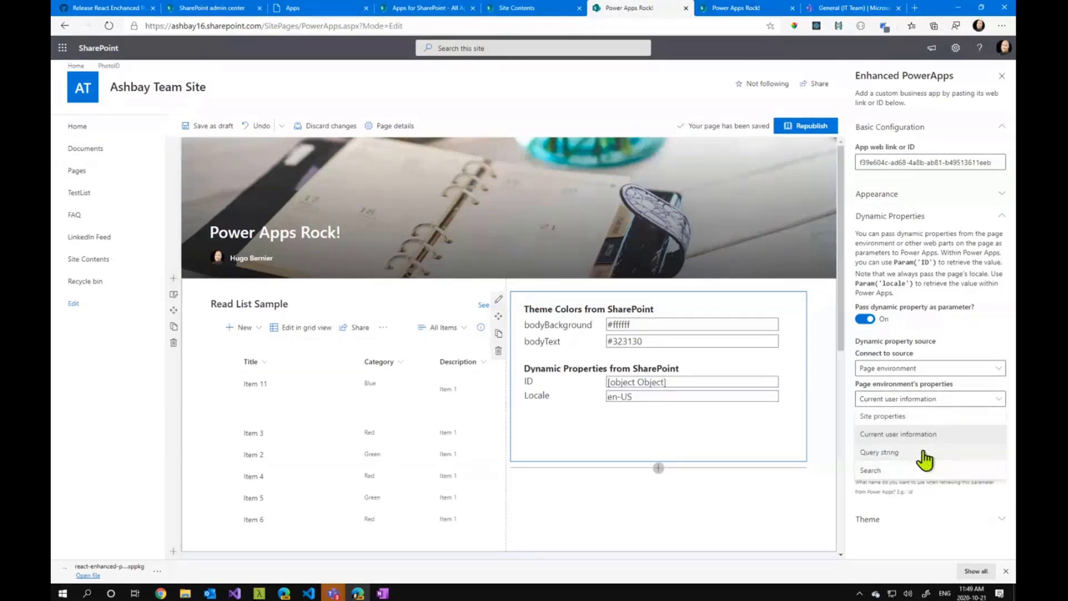
left_click(890, 452)
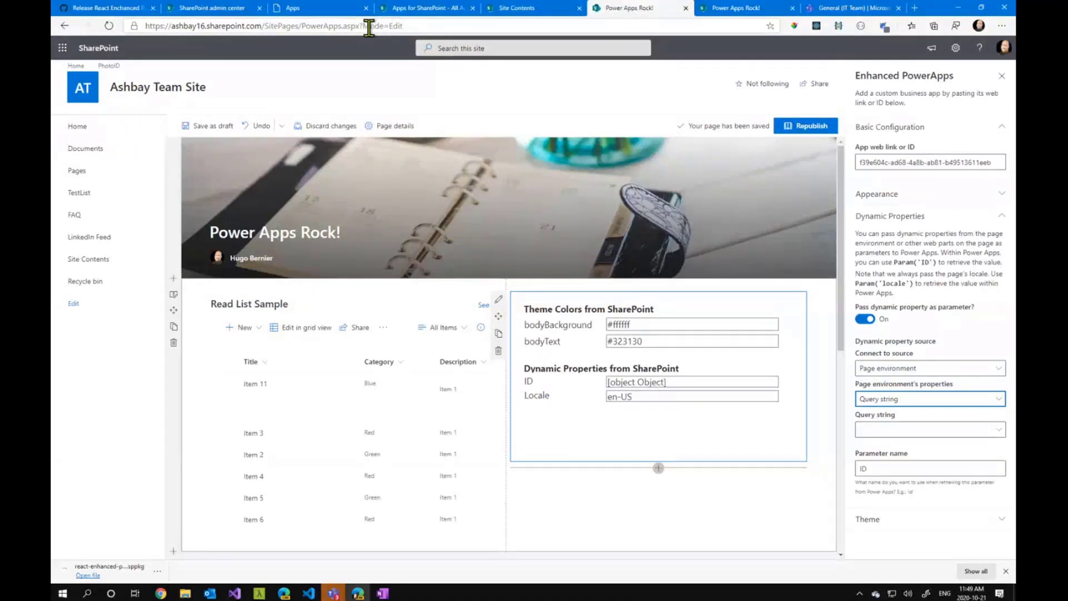
left_click_drag(362, 28, 434, 25)
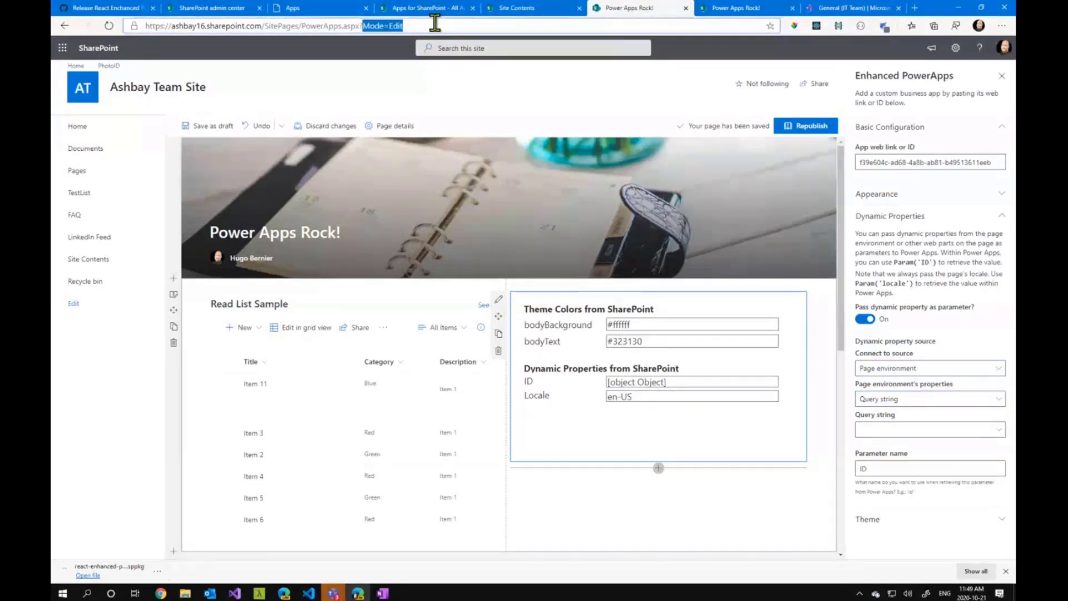
left_click(921, 430)
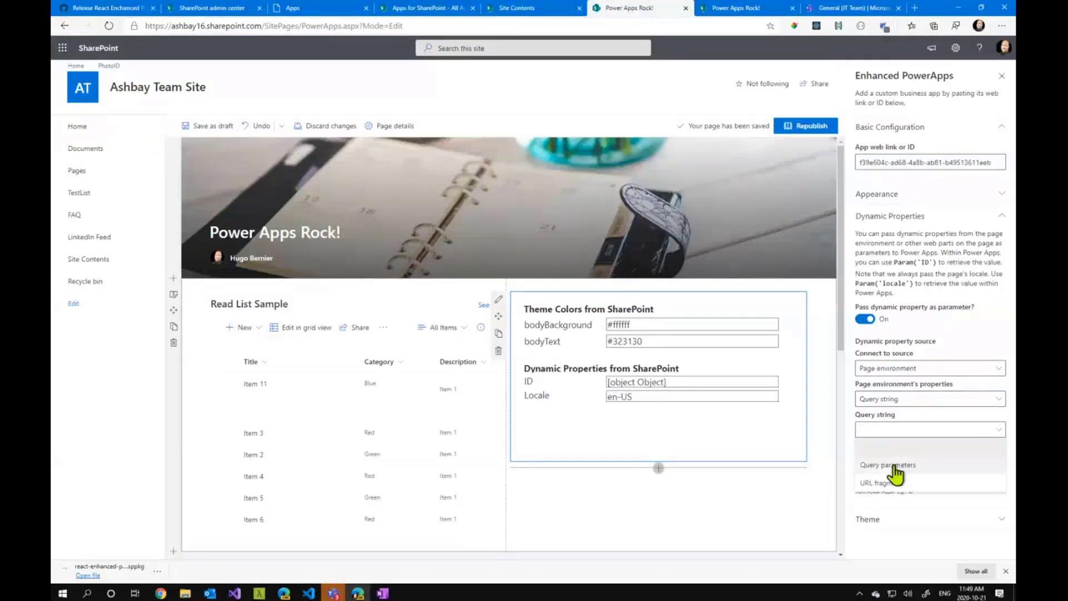
left_click(892, 464)
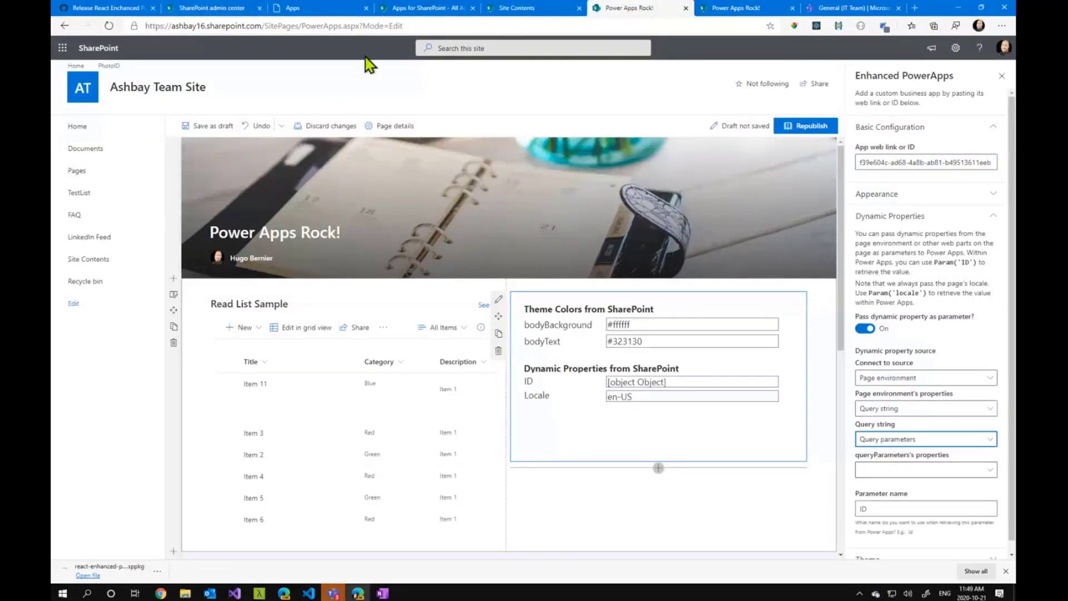
left_click_drag(404, 26, 367, 26)
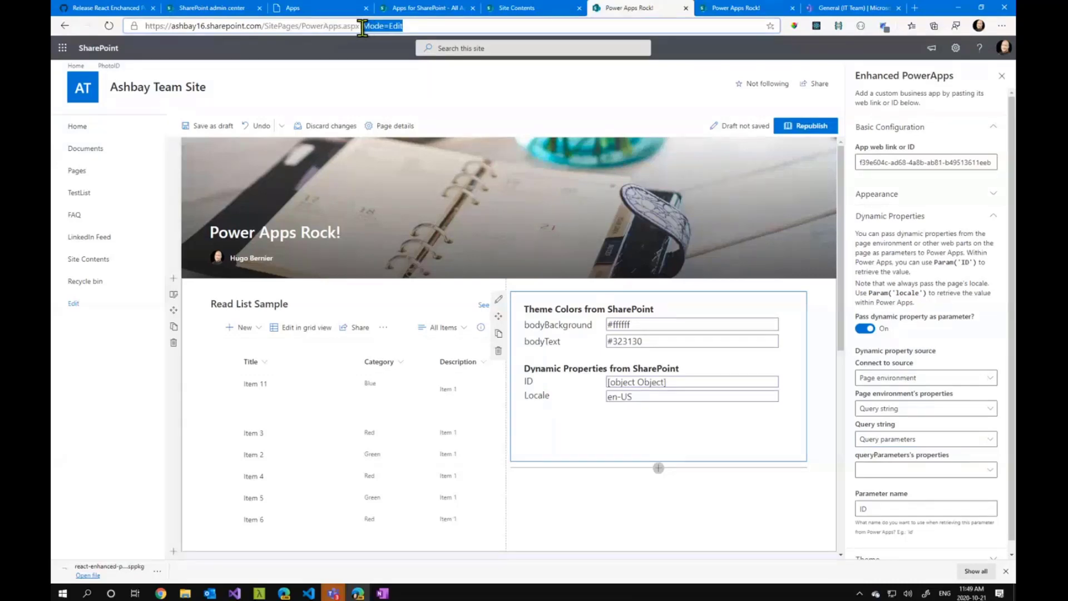
left_click(935, 470)
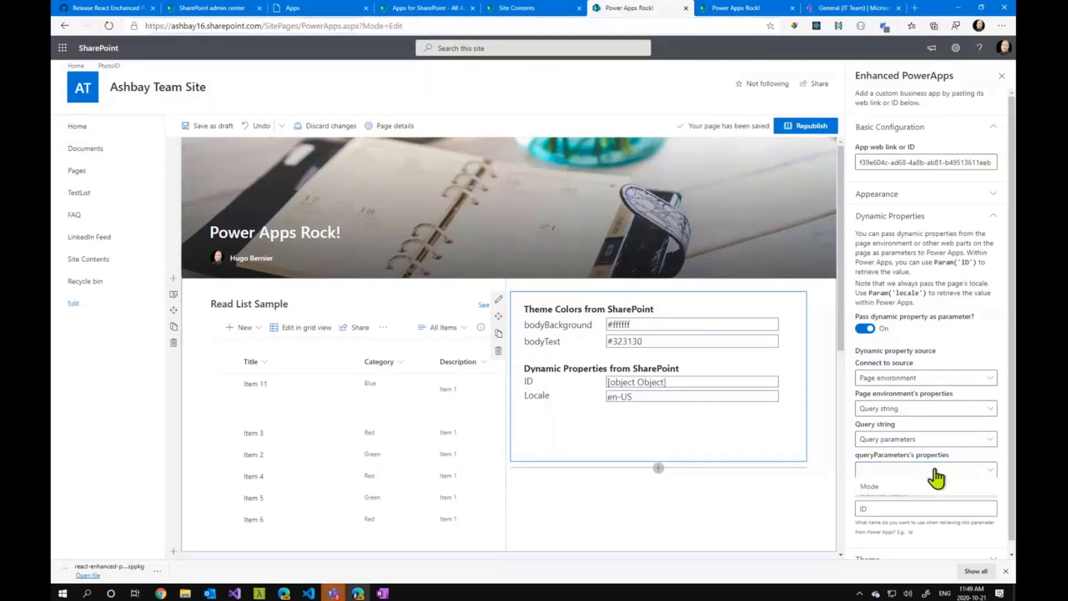
left_click(897, 488)
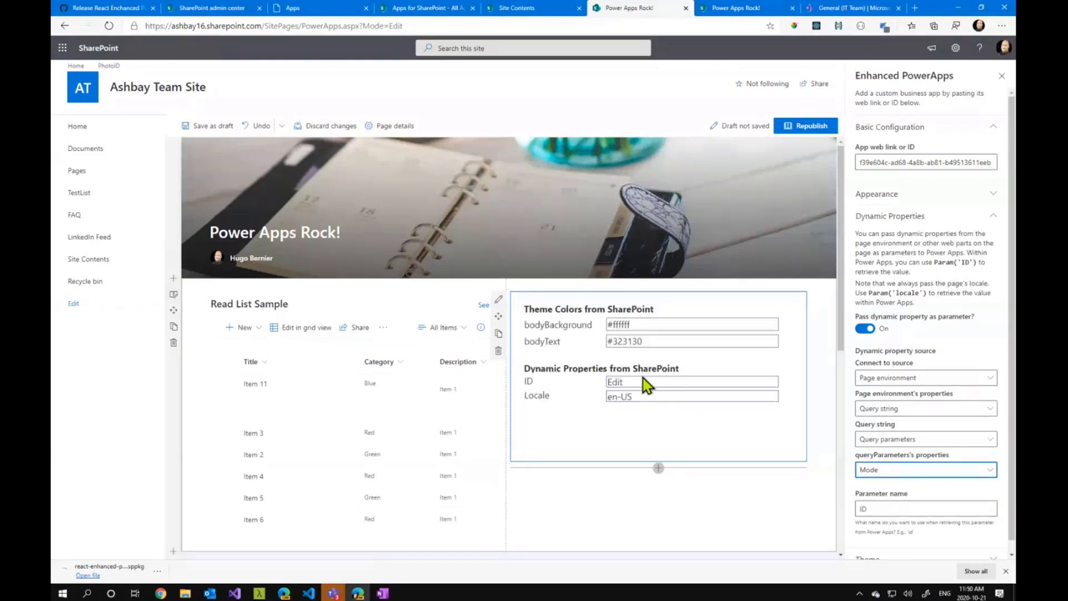
Change the page environment's property to Search
left_click(903, 410)
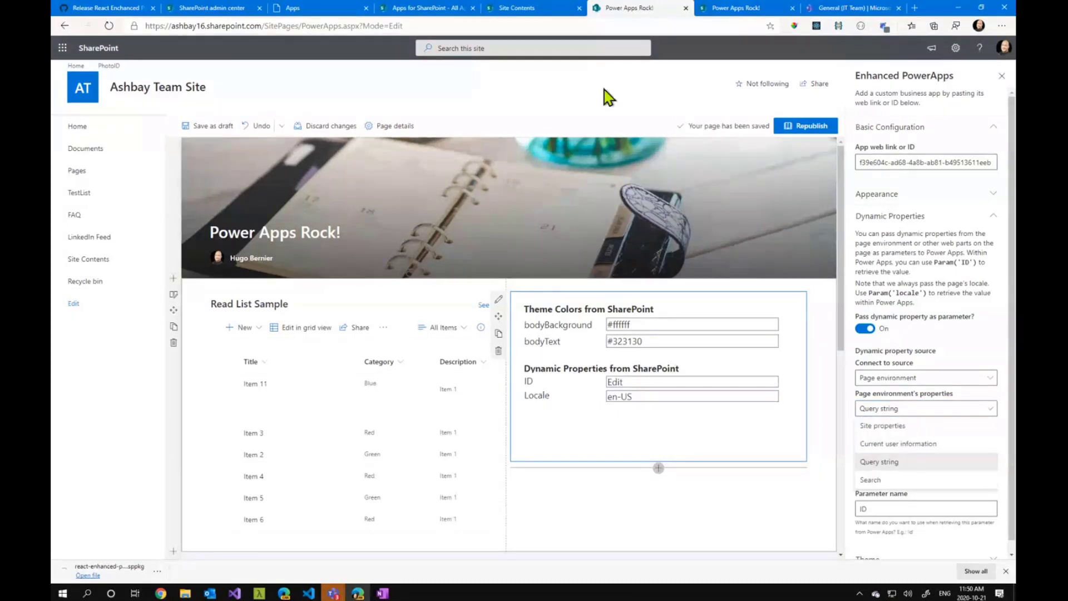
left_click(889, 484)
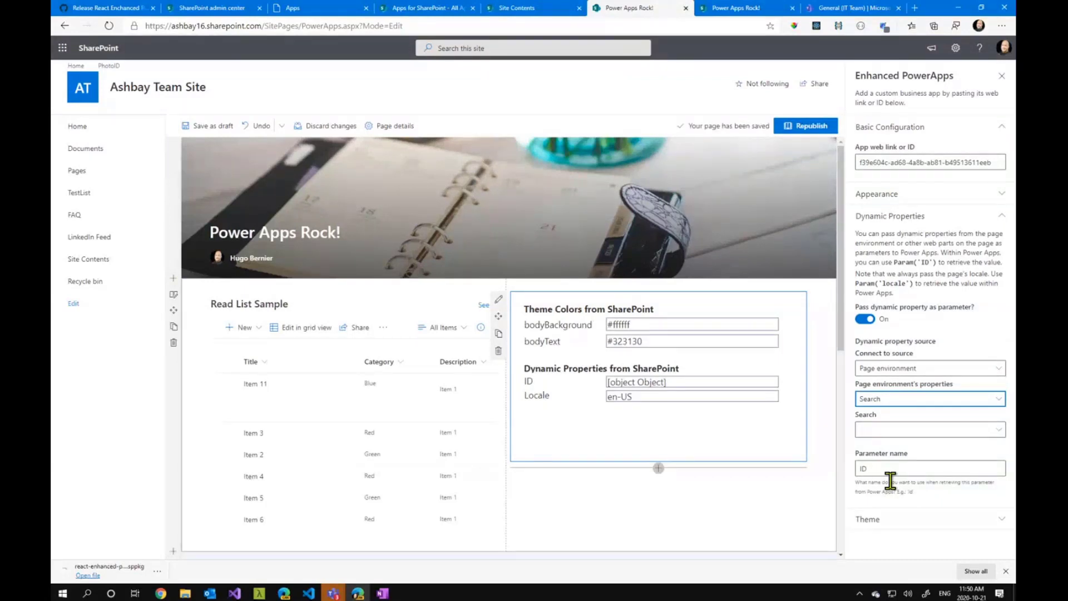
Connect the dynamic property source to Read List Sample and highlight the Param('locale') expression in the Dynamic Properties description
left_click(940, 430)
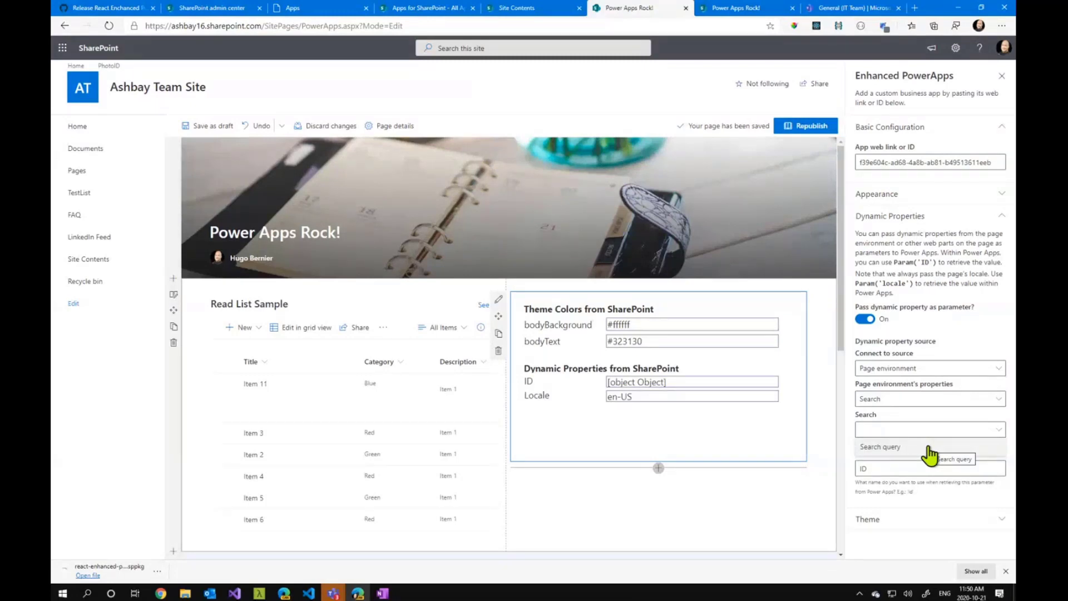
left_click(921, 368)
left_click(920, 370)
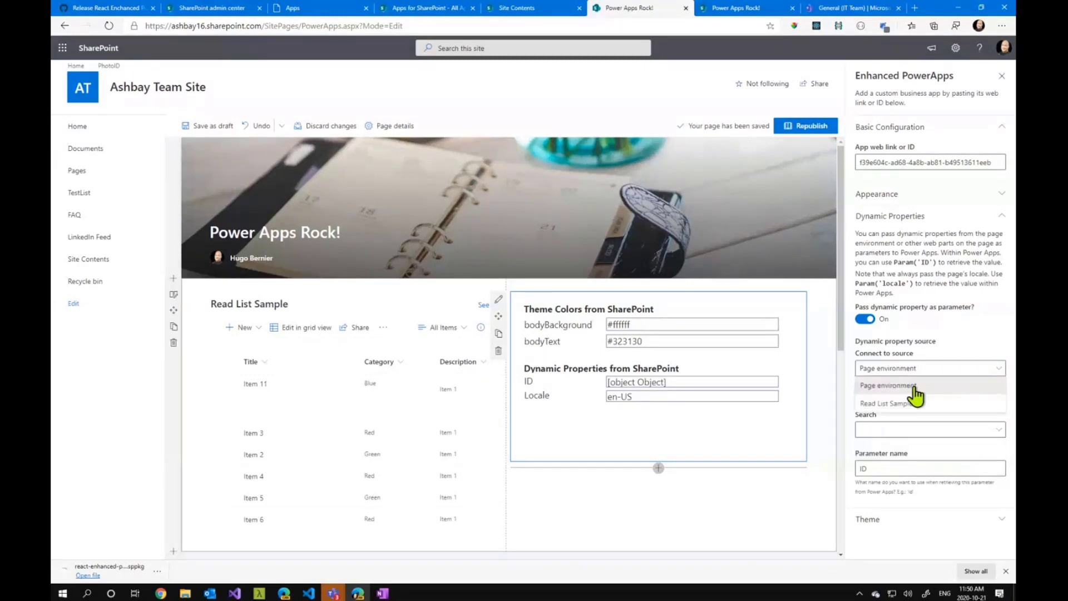
left_click(911, 404)
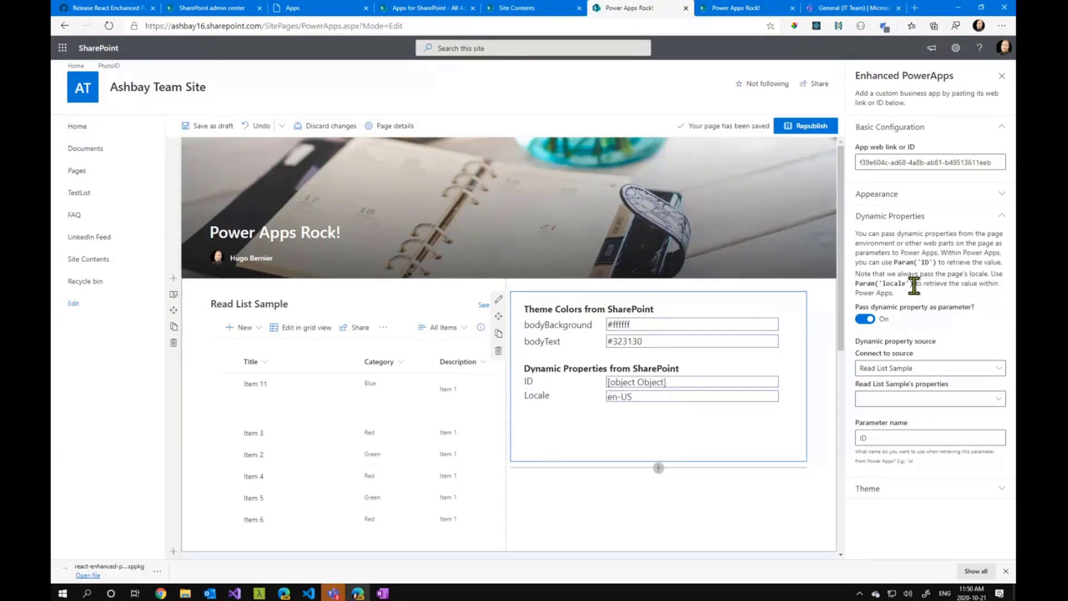
left_click_drag(912, 284, 854, 284)
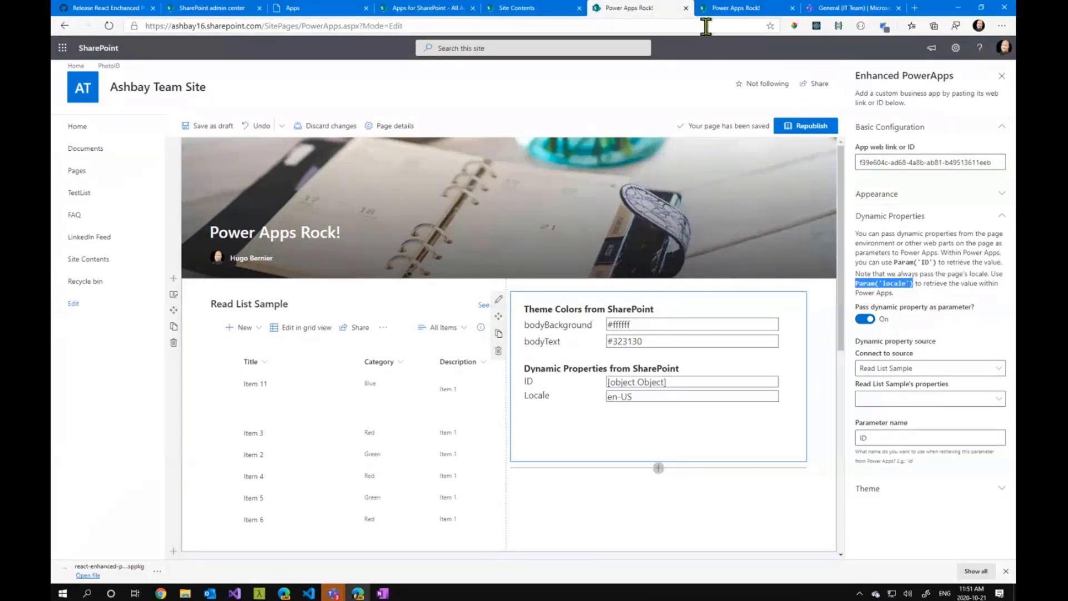
Switch to Microsoft Teams and open Power Apps Rock! in the IT Team's General channel
left_click(837, 9)
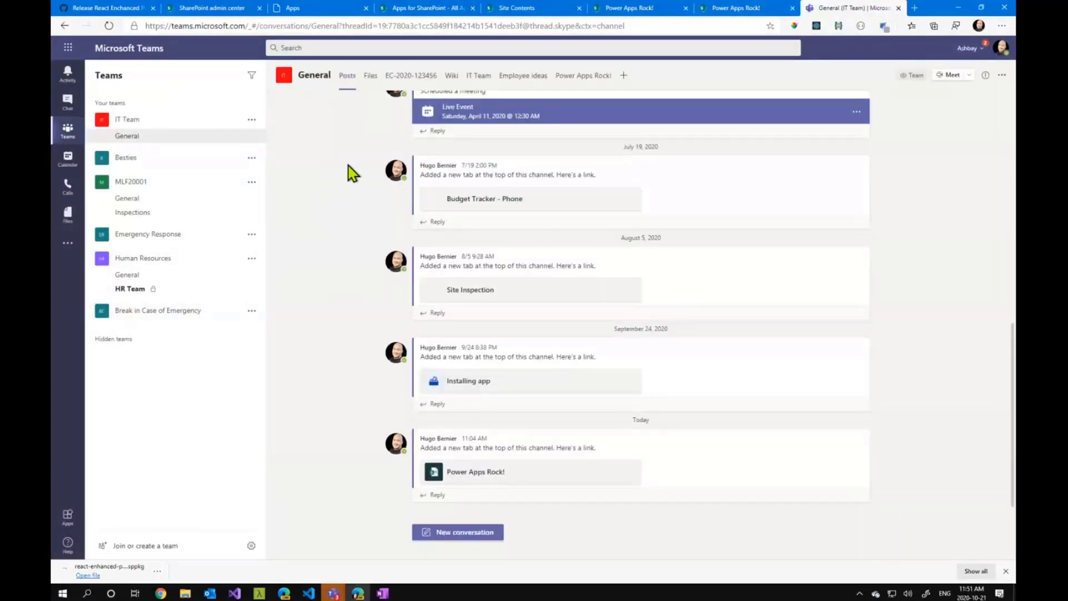
left_click(593, 87)
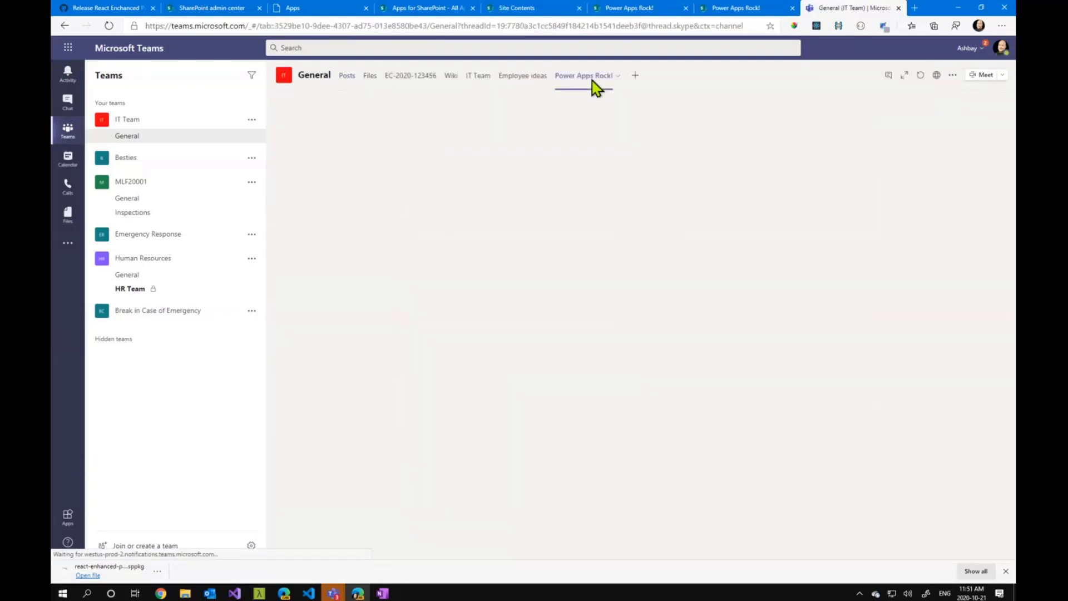